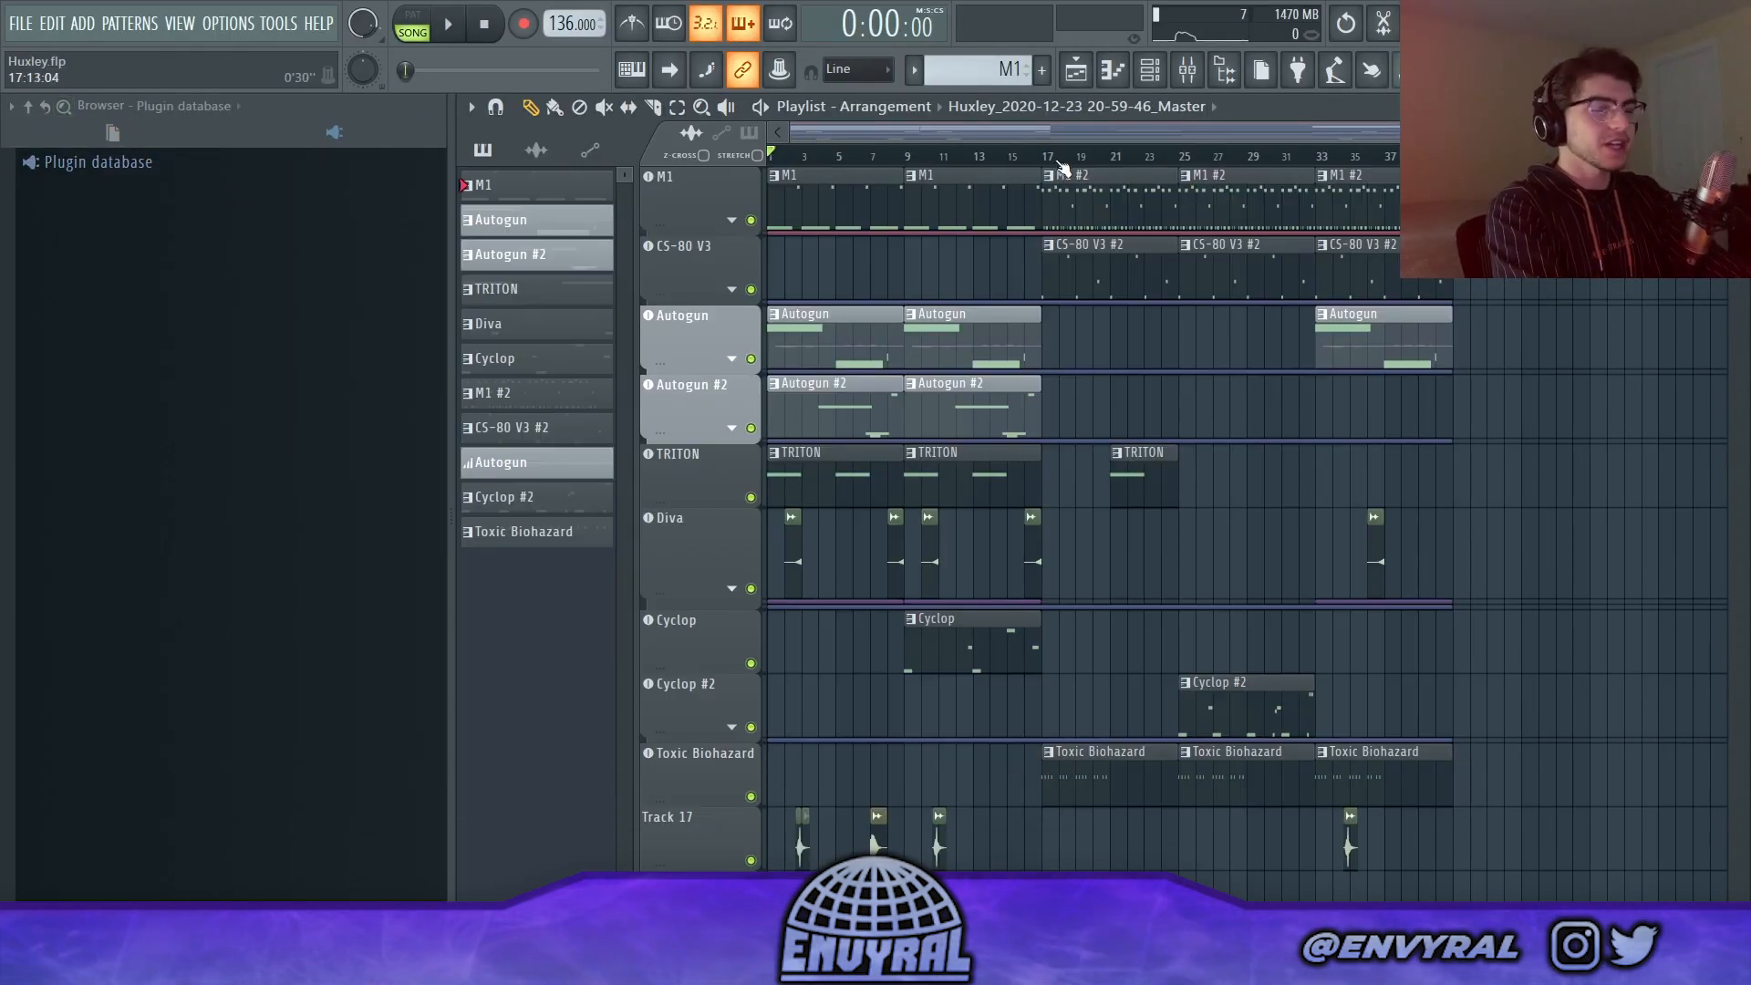
Step: Open the M1 pattern in the piano roll, play it back and examine its notes
{"action": "left_click", "coordinate": [1110, 155]}
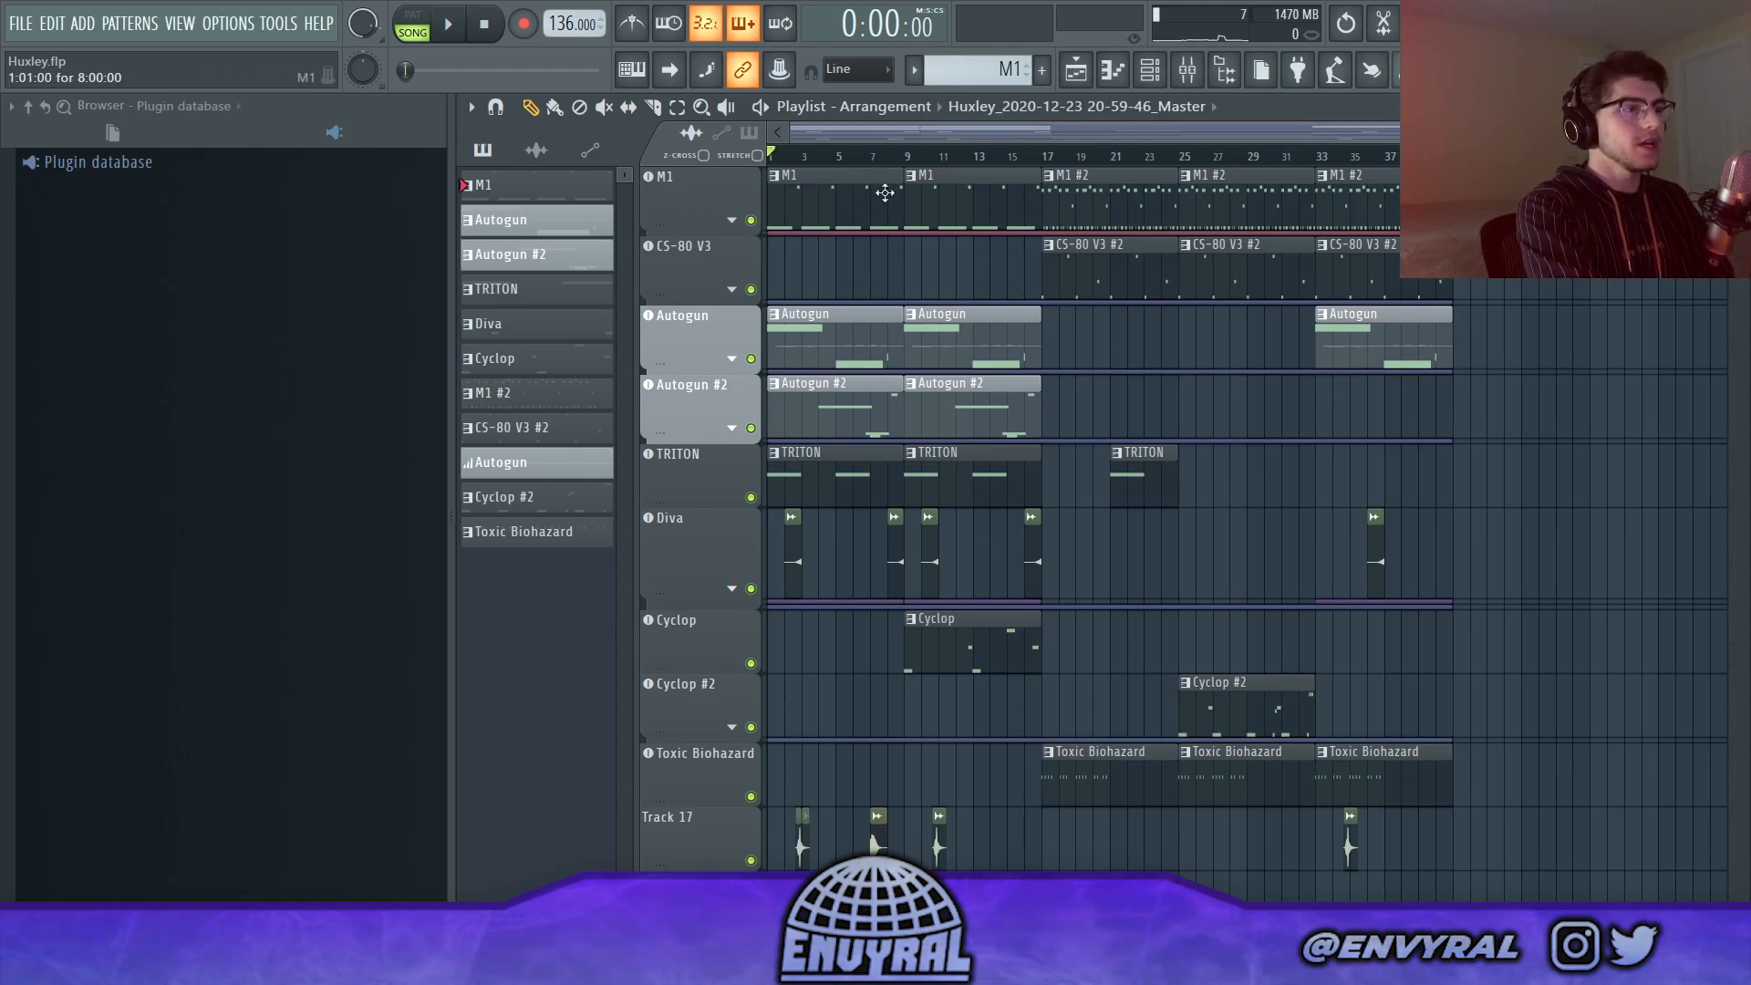
{"action": "key", "text": "F7"}
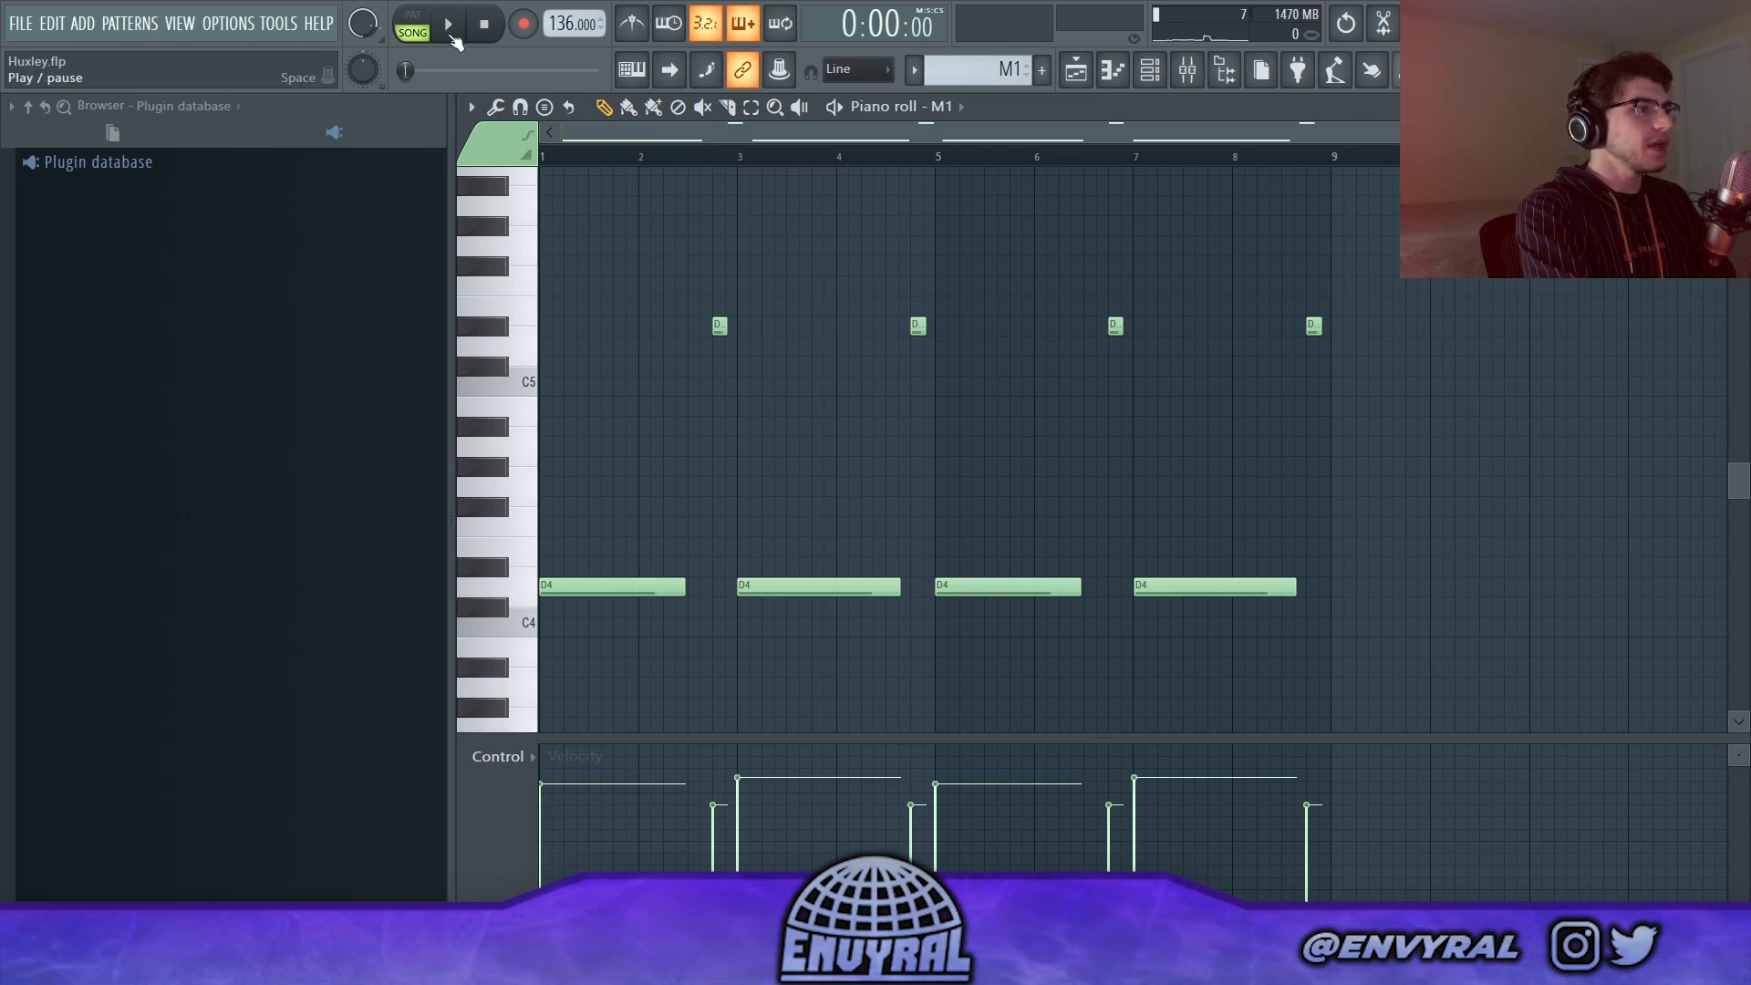
{"action": "left_click", "coordinate": [449, 28]}
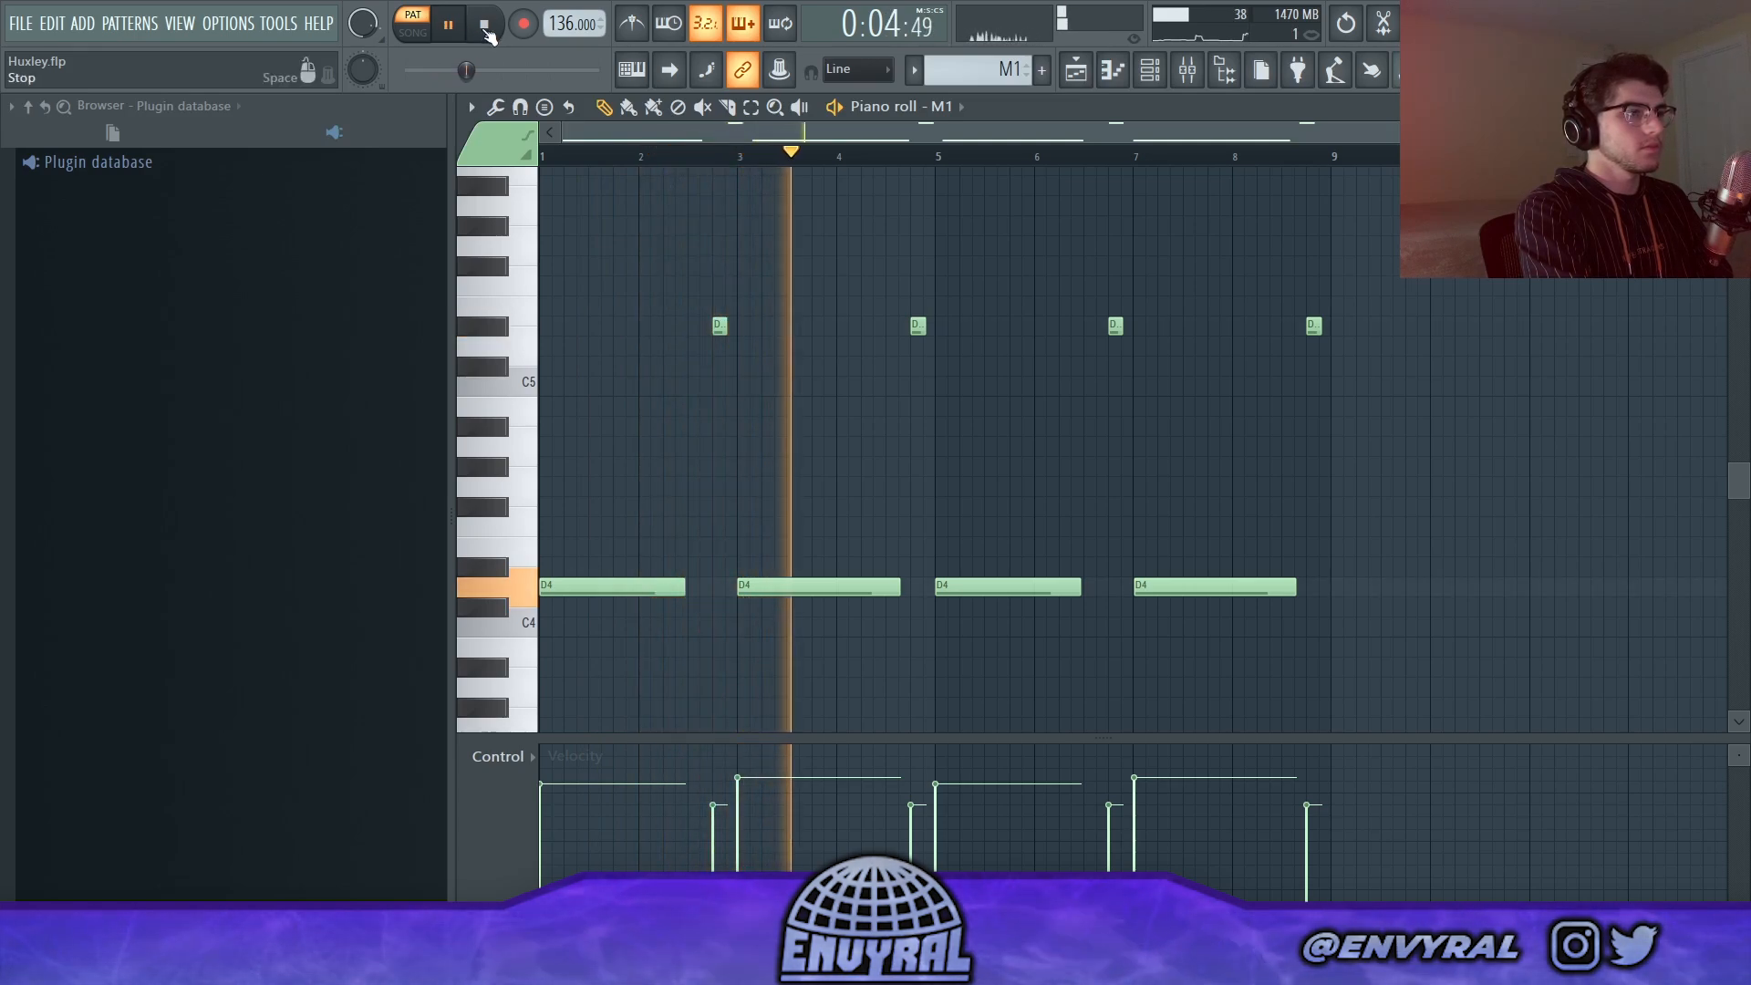
{"action": "left_click", "coordinate": [486, 28]}
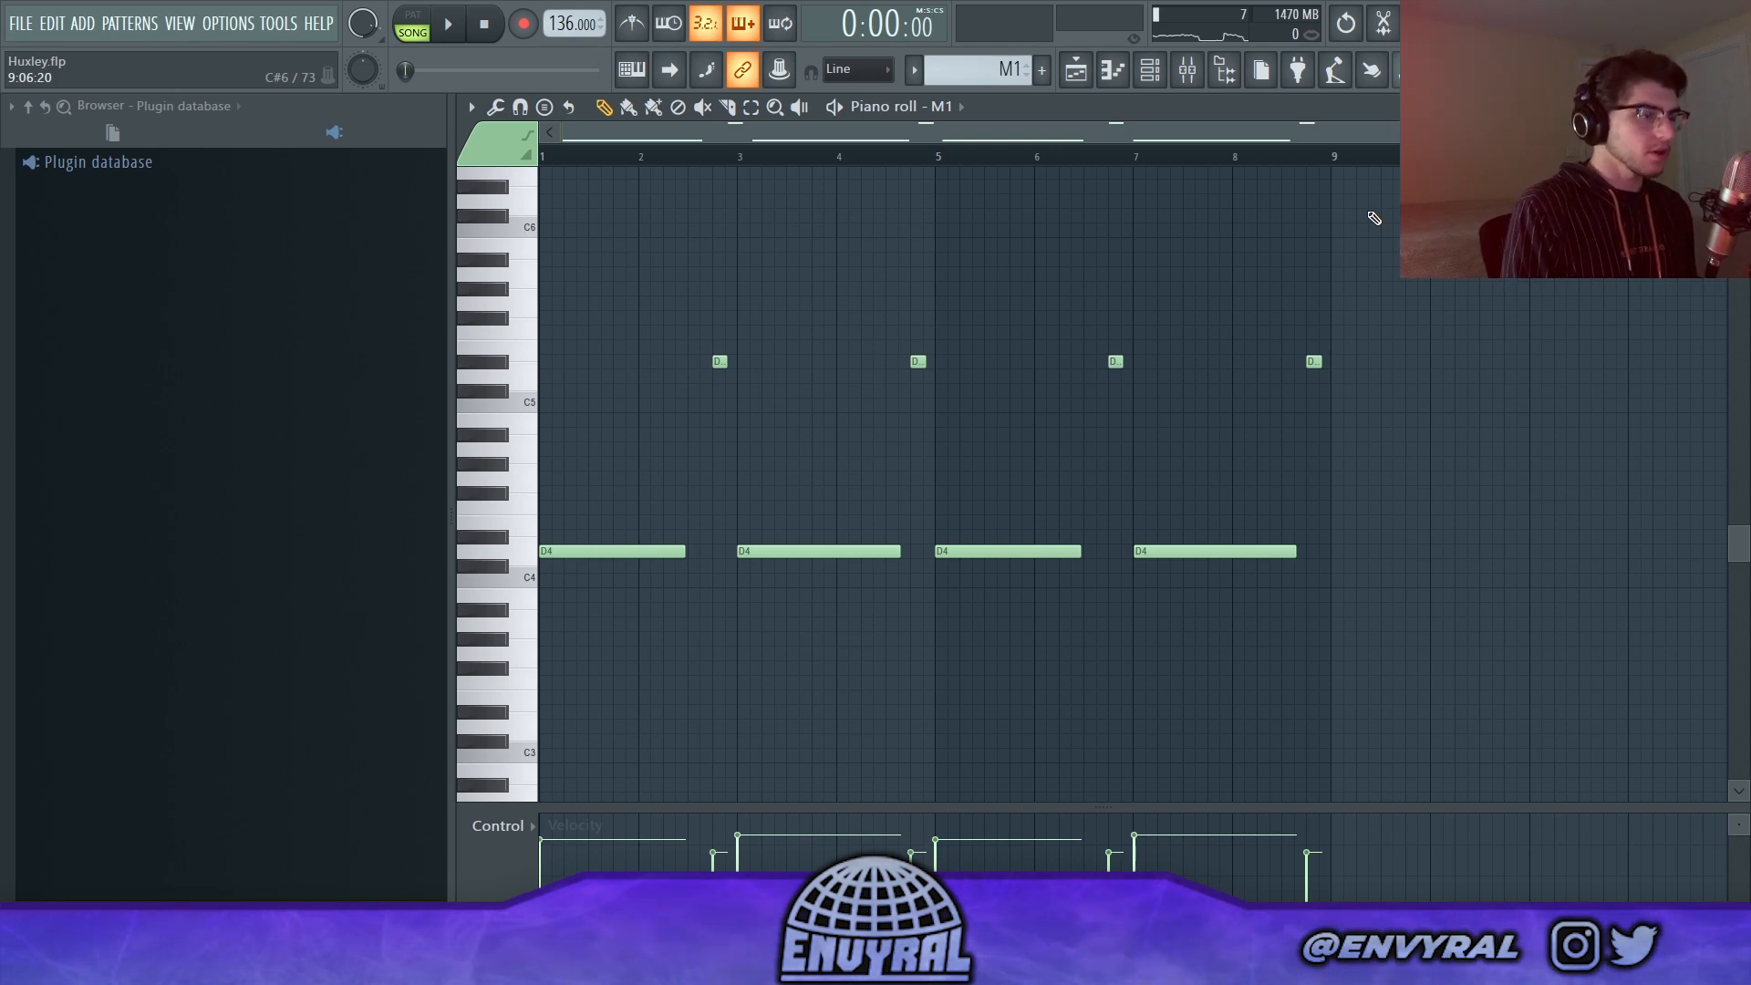
{"action": "scroll", "coordinate": [1374, 218], "scroll_direction": "up", "scroll_amount": 2}
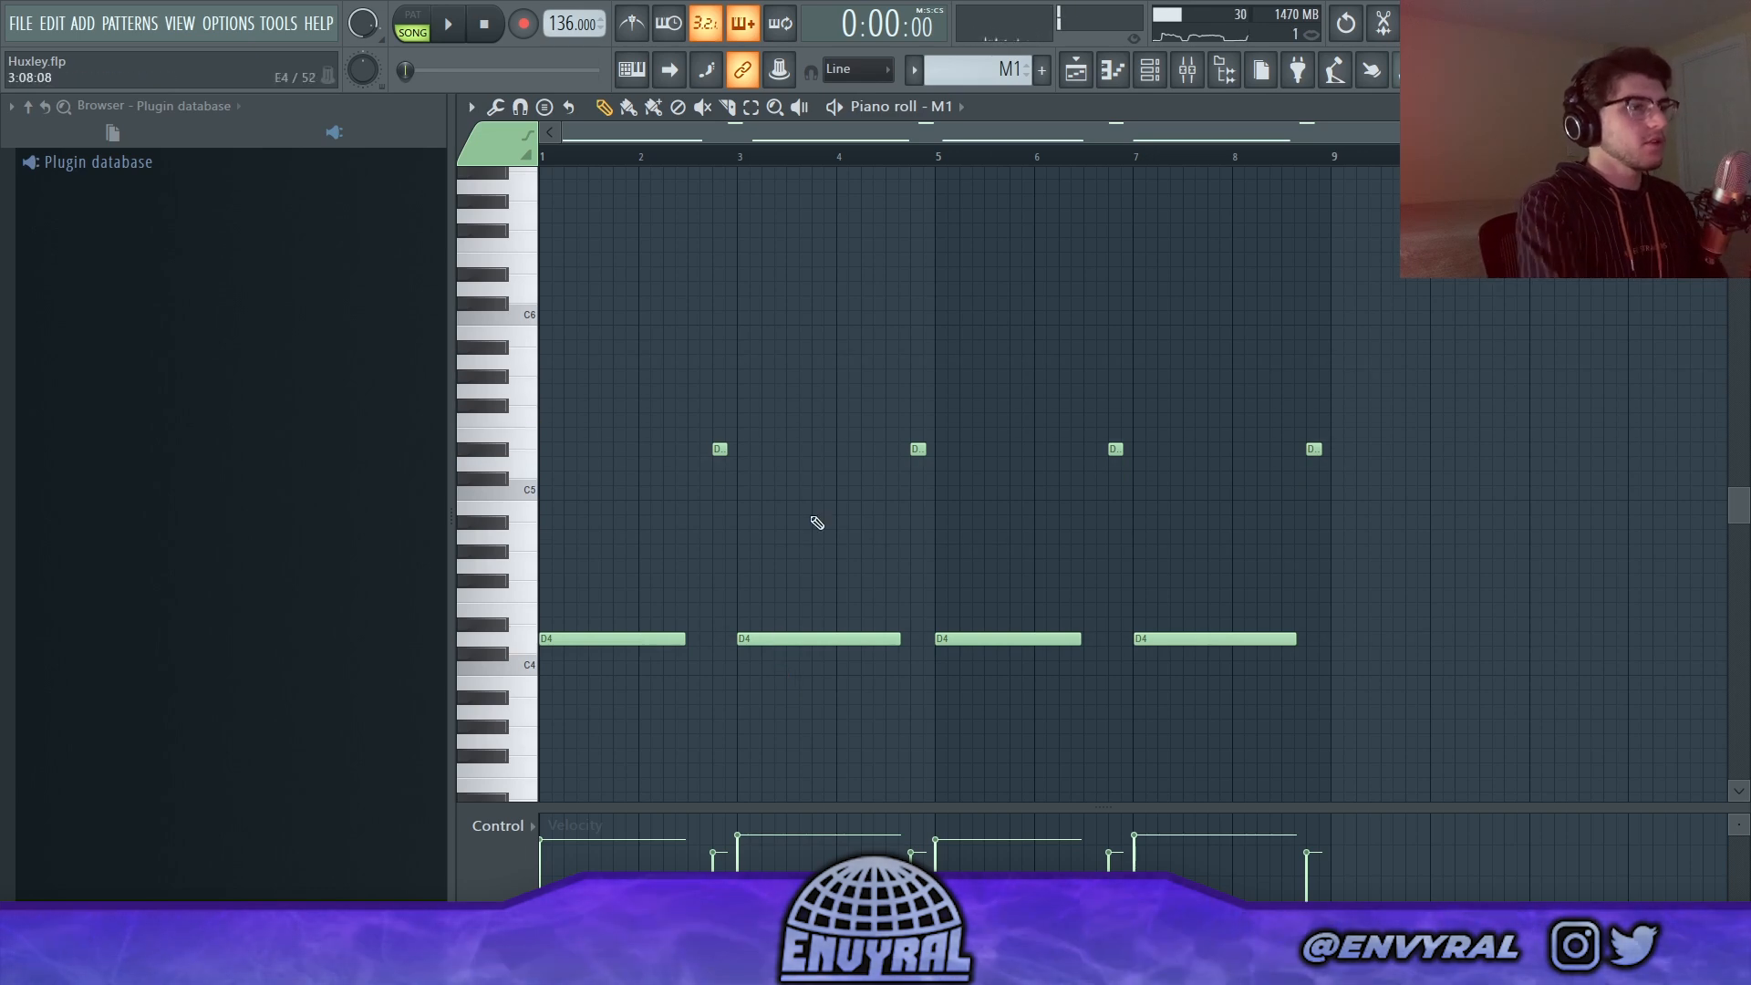
Step: Open the Autogun instrument from the channel rack to check its preset, and close its window
{"action": "left_click", "coordinate": [1129, 82]}
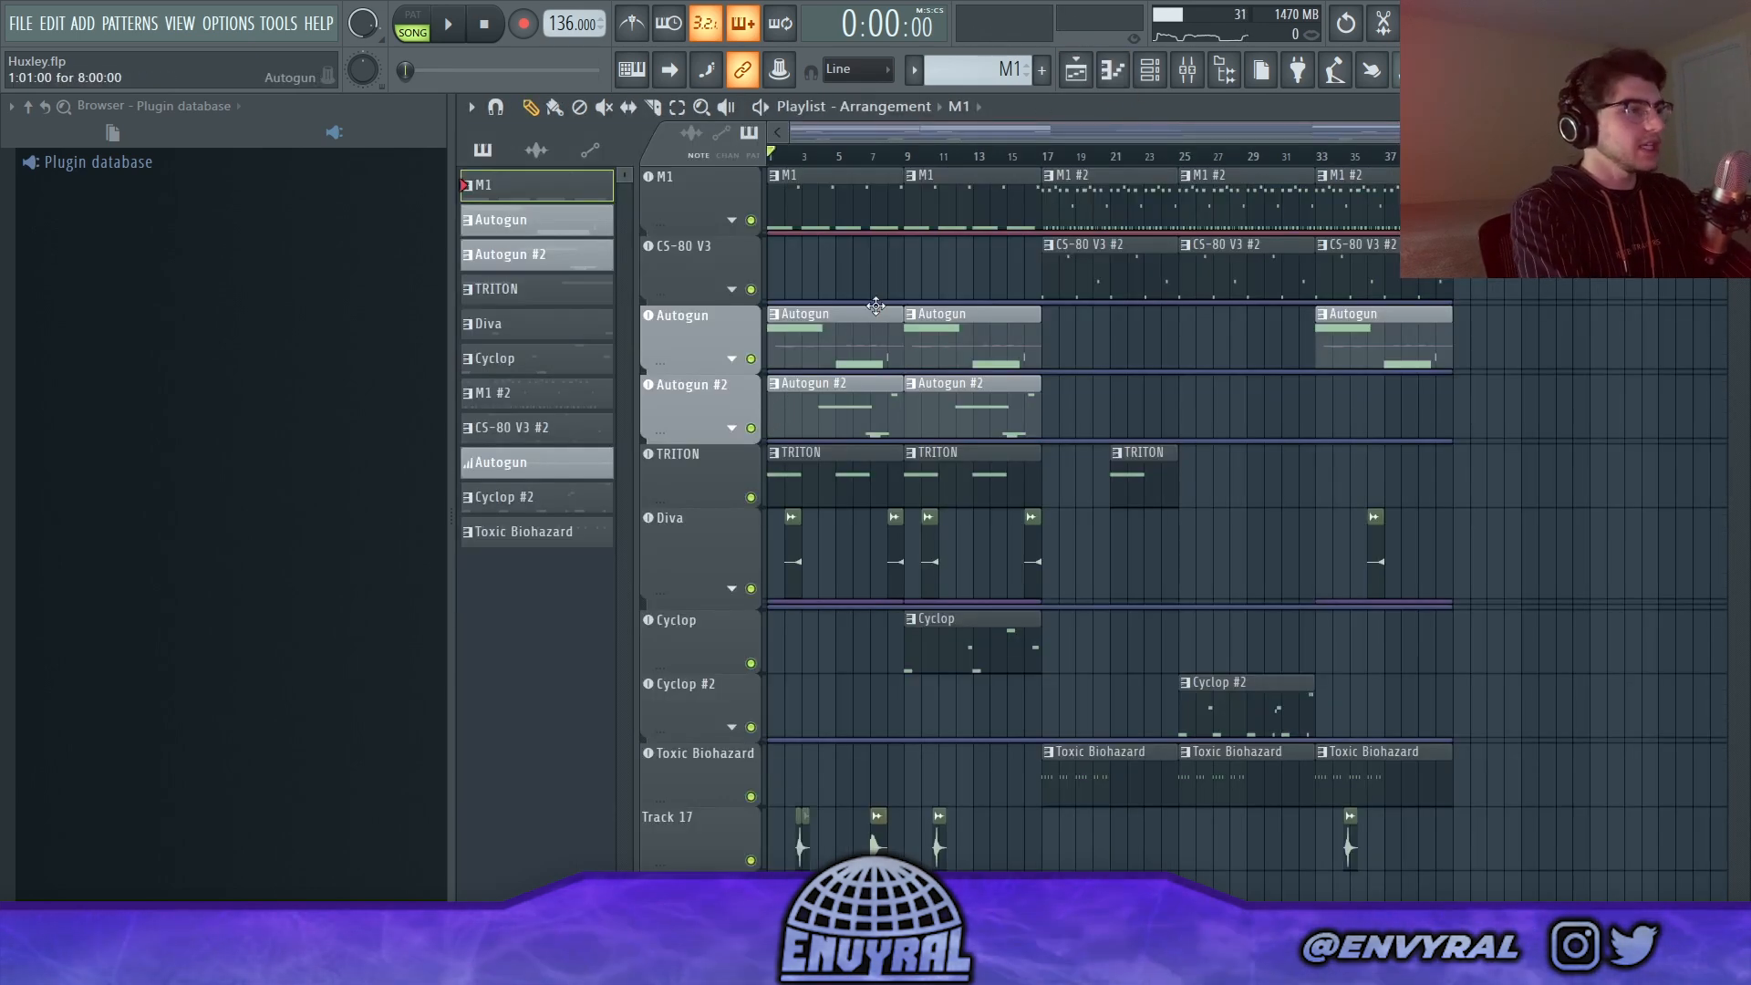
{"action": "left_click", "coordinate": [1150, 69]}
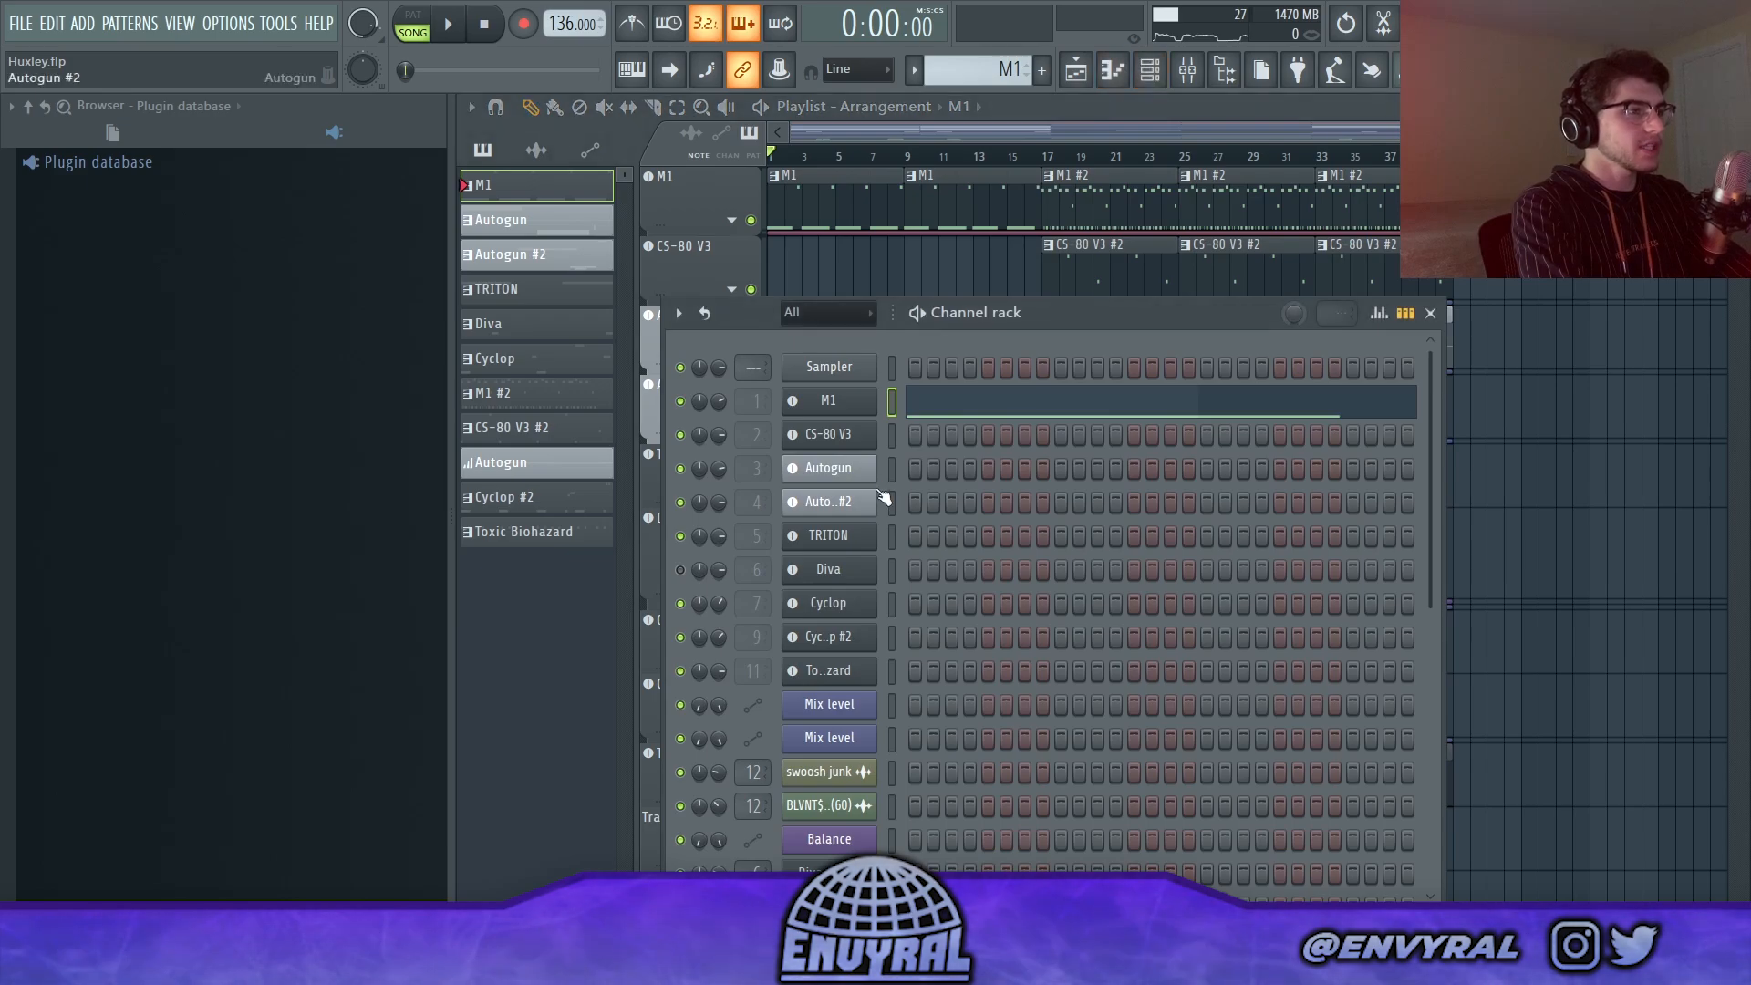
{"action": "left_click", "coordinate": [828, 467]}
{"action": "left_click_drag", "start_coordinate": [729, 315], "coordinate": [957, 291]}
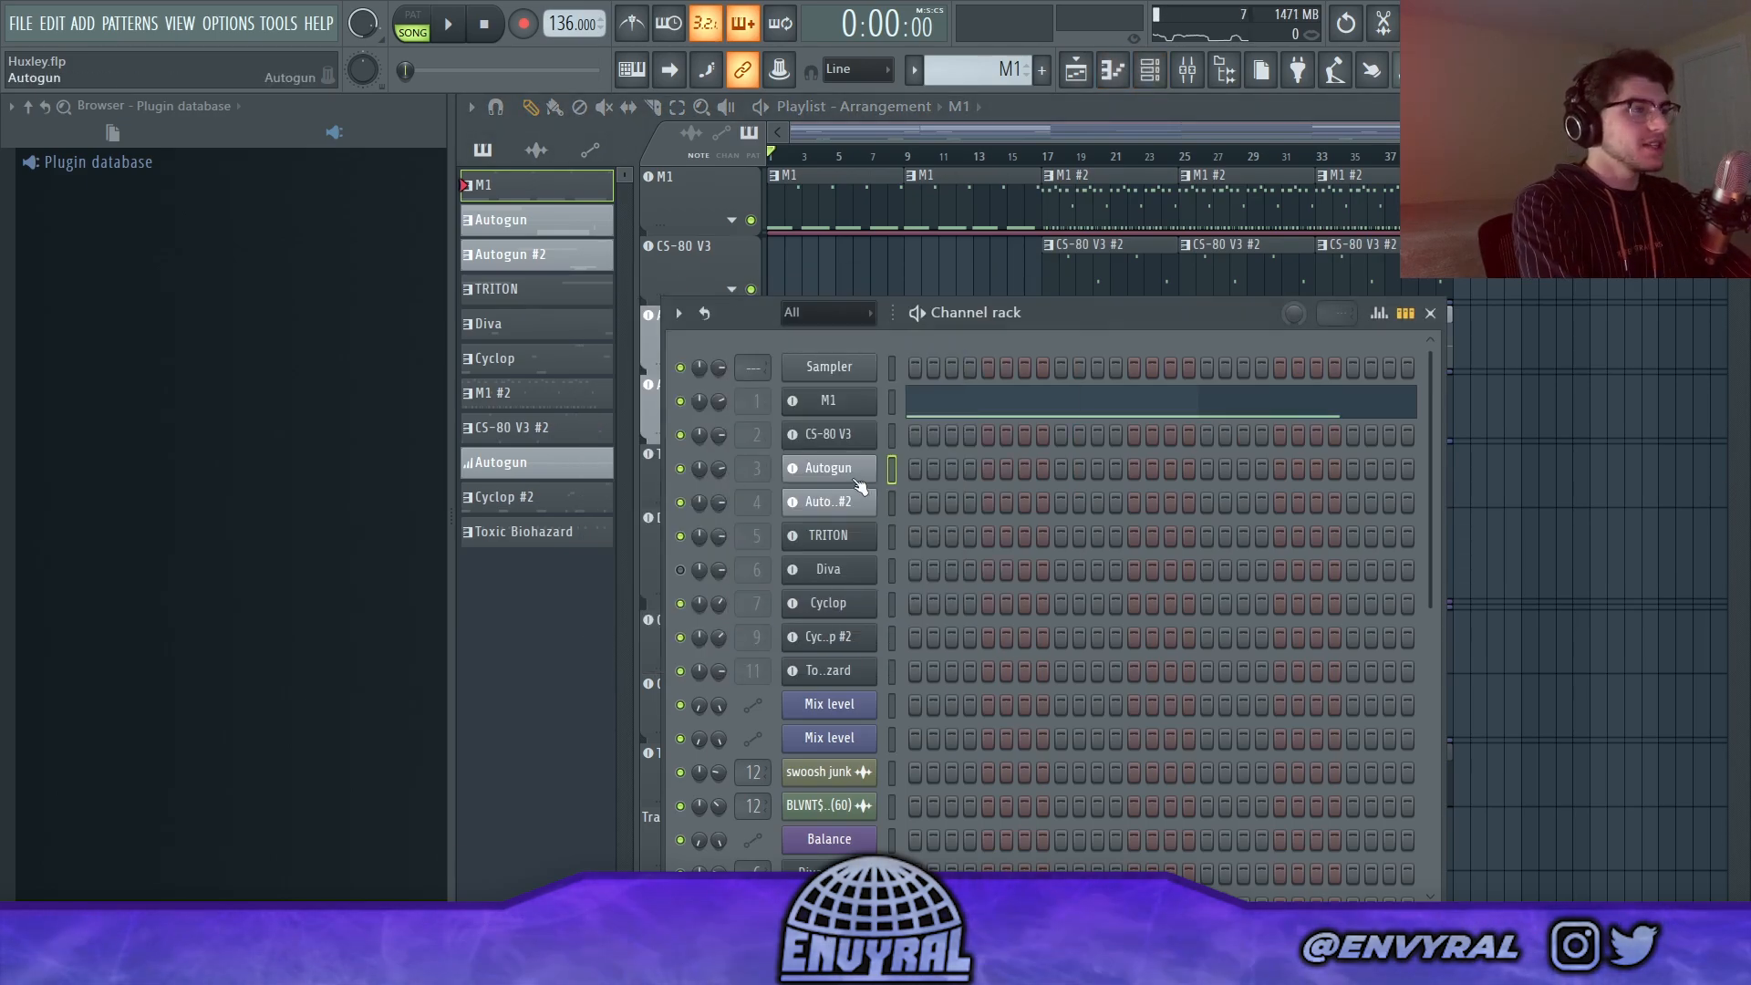
{"action": "left_click", "coordinate": [844, 472]}
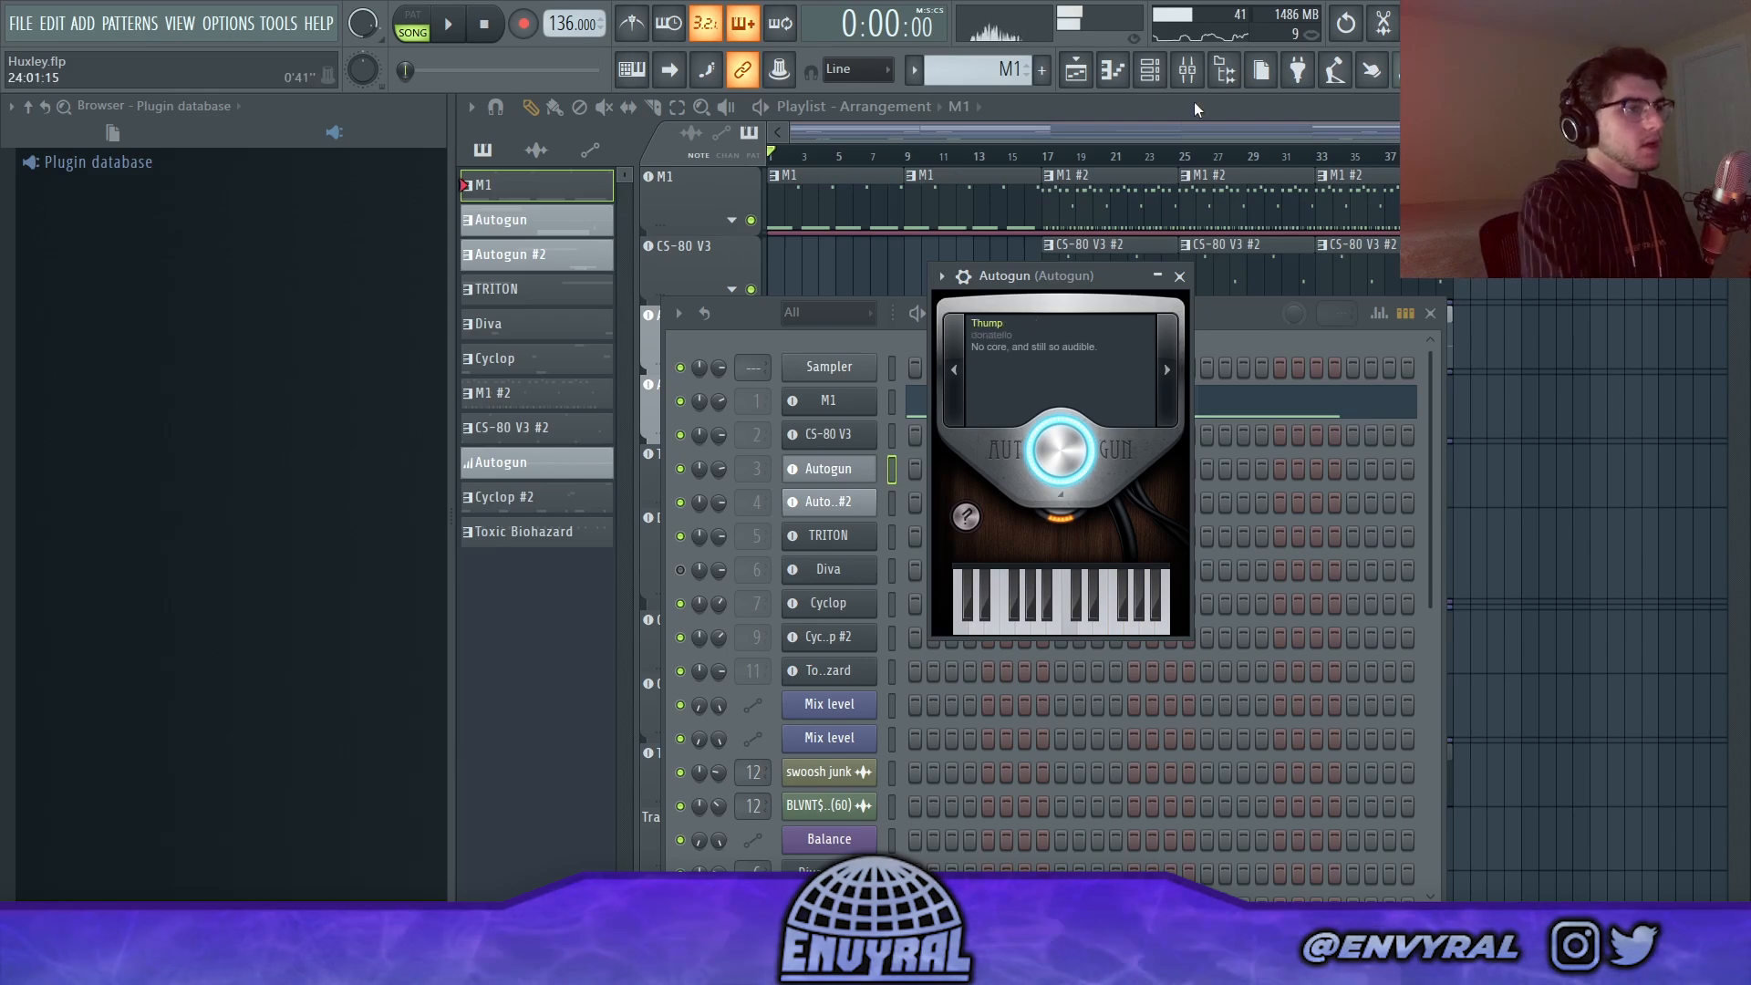
{"action": "left_click", "coordinate": [1179, 276]}
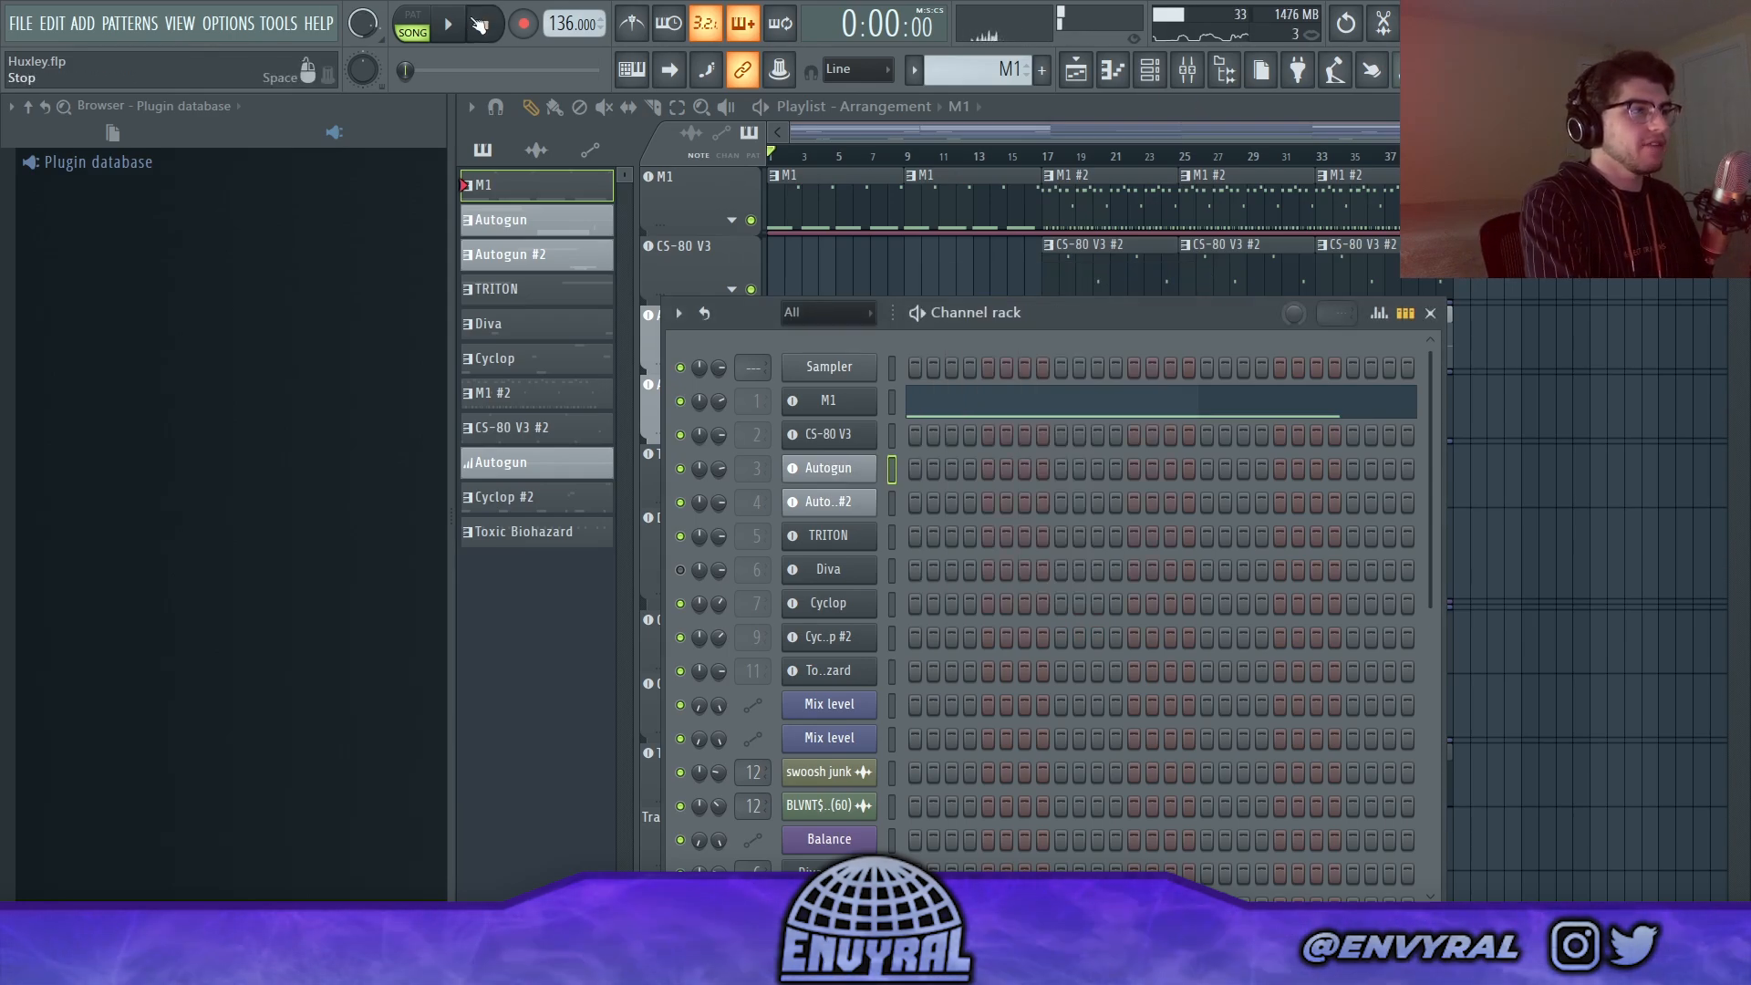
Step: Open the first Autogun clip in the piano roll and play the pattern
{"action": "left_click", "coordinate": [1143, 135]}
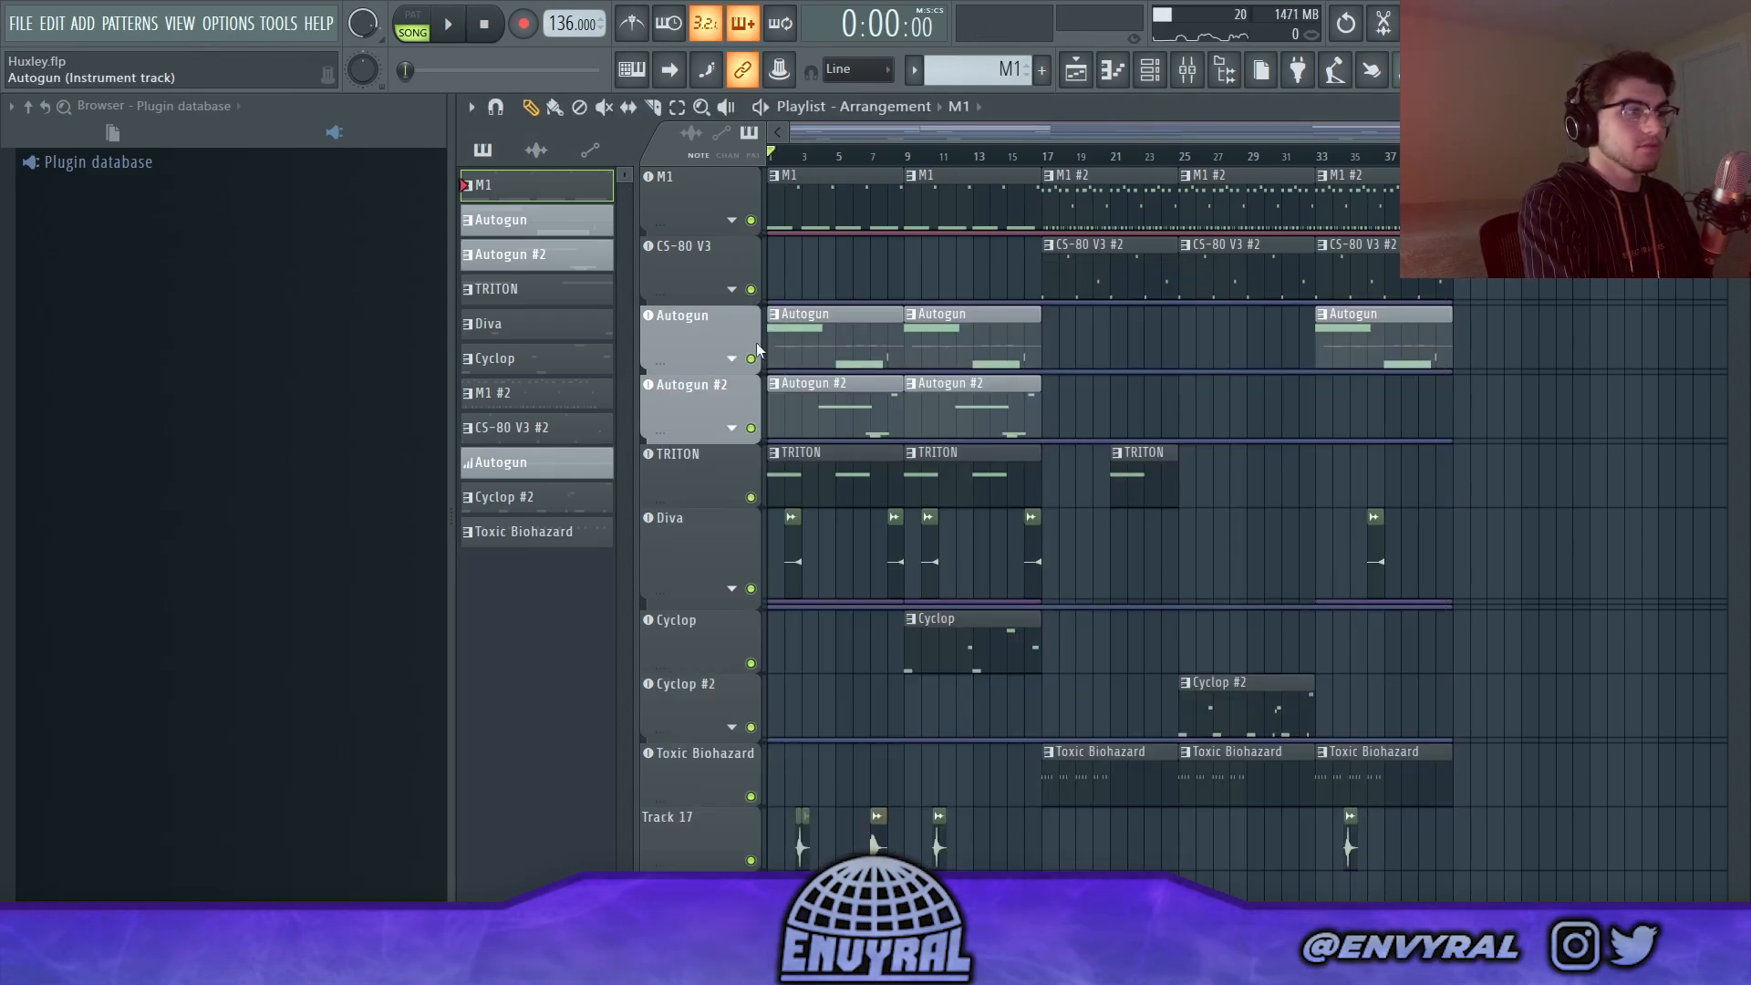
{"action": "double_click", "coordinate": [819, 350]}
{"action": "left_click_drag", "start_coordinate": [912, 160], "coordinate": [1027, 327]}
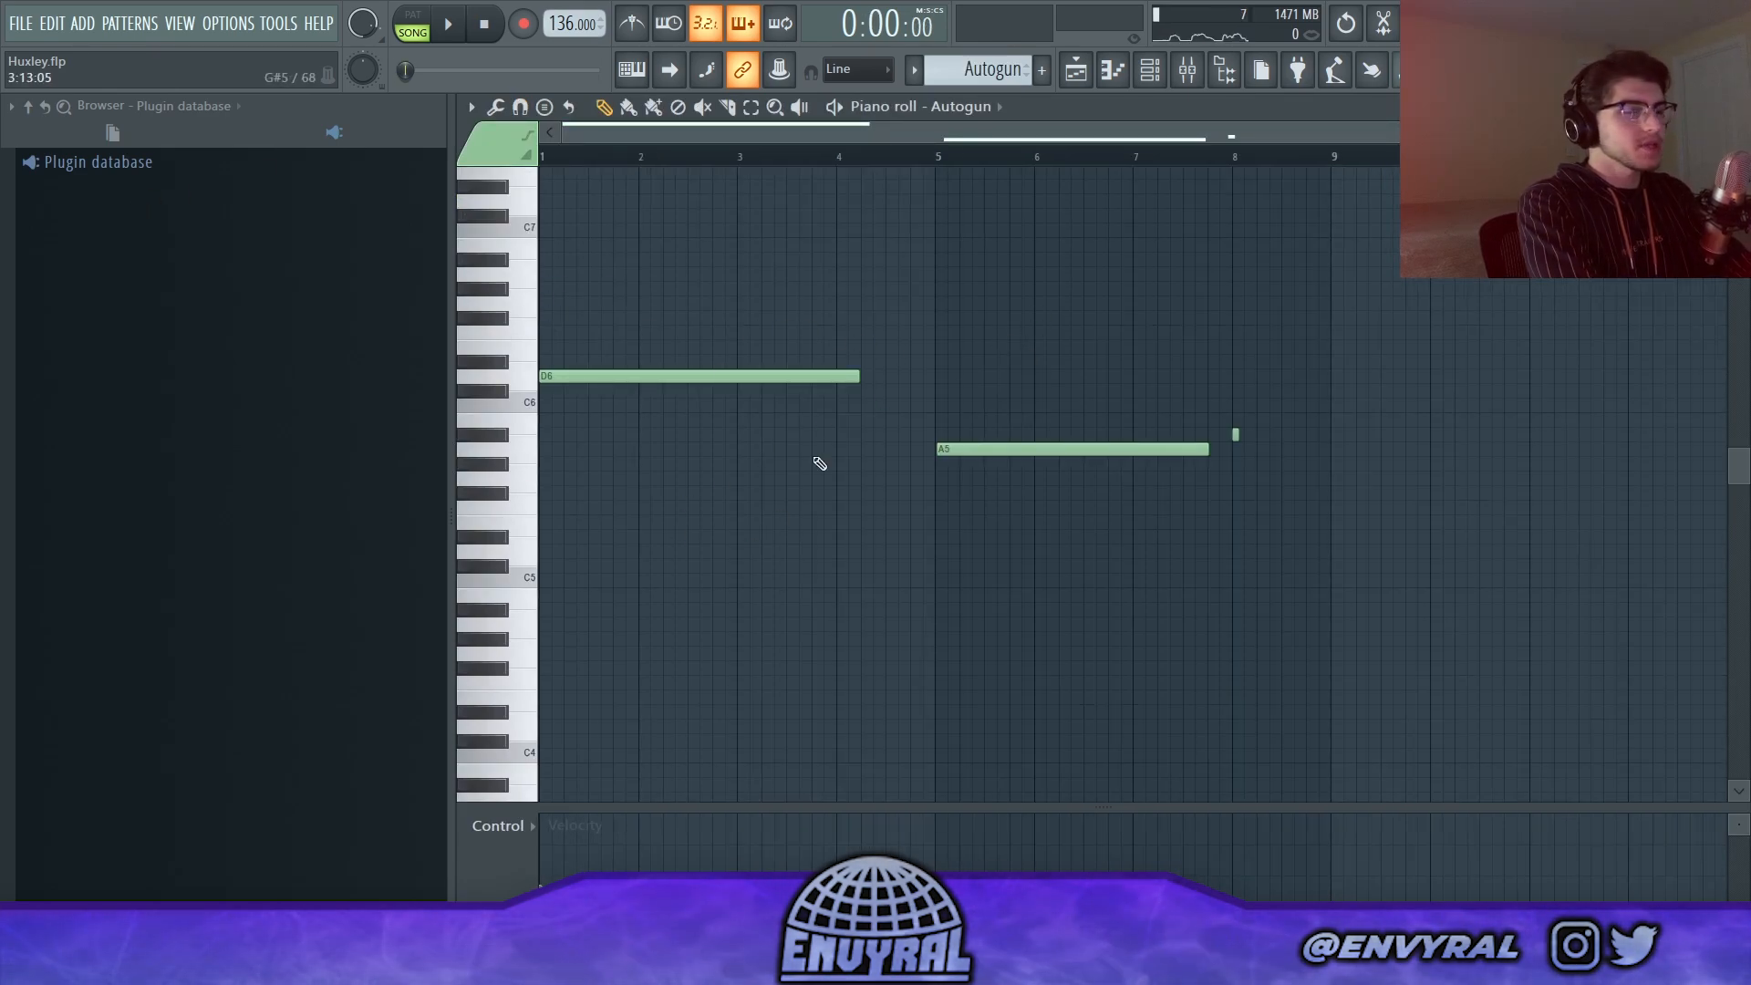
{"action": "key", "text": "space"}
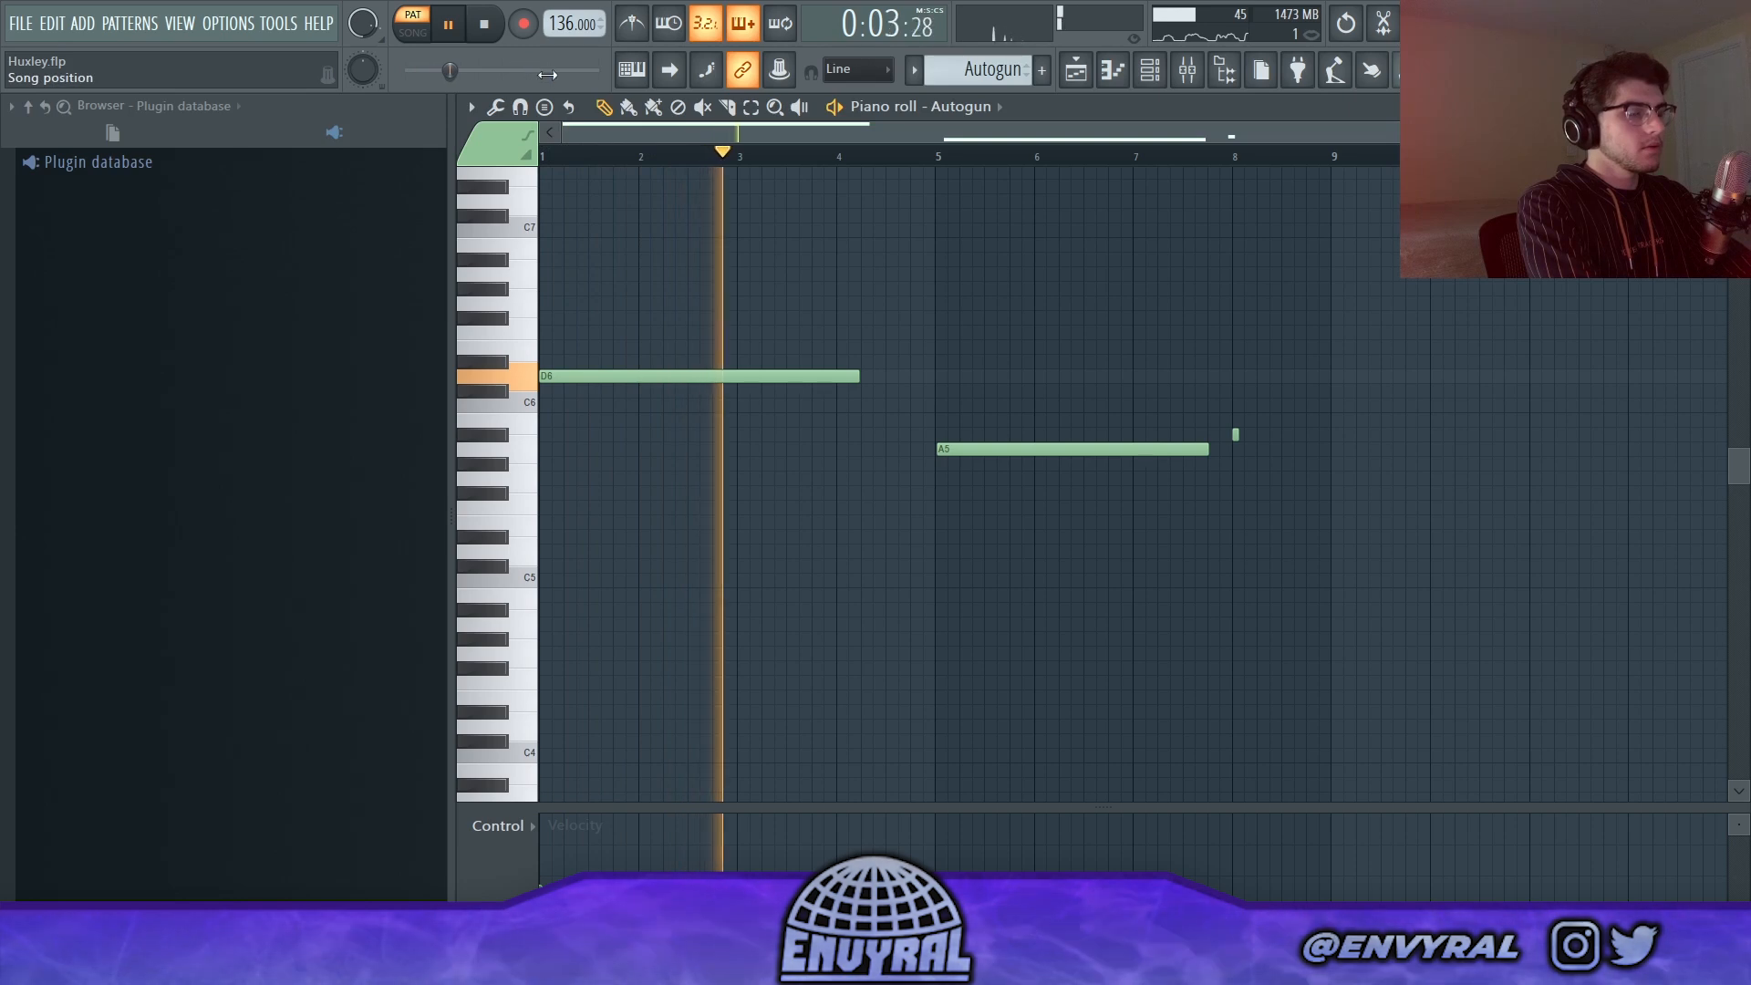
Step: Play the Autogun notes with their channel pitch automation and check the available control lanes
{"action": "left_click", "coordinate": [940, 157]}
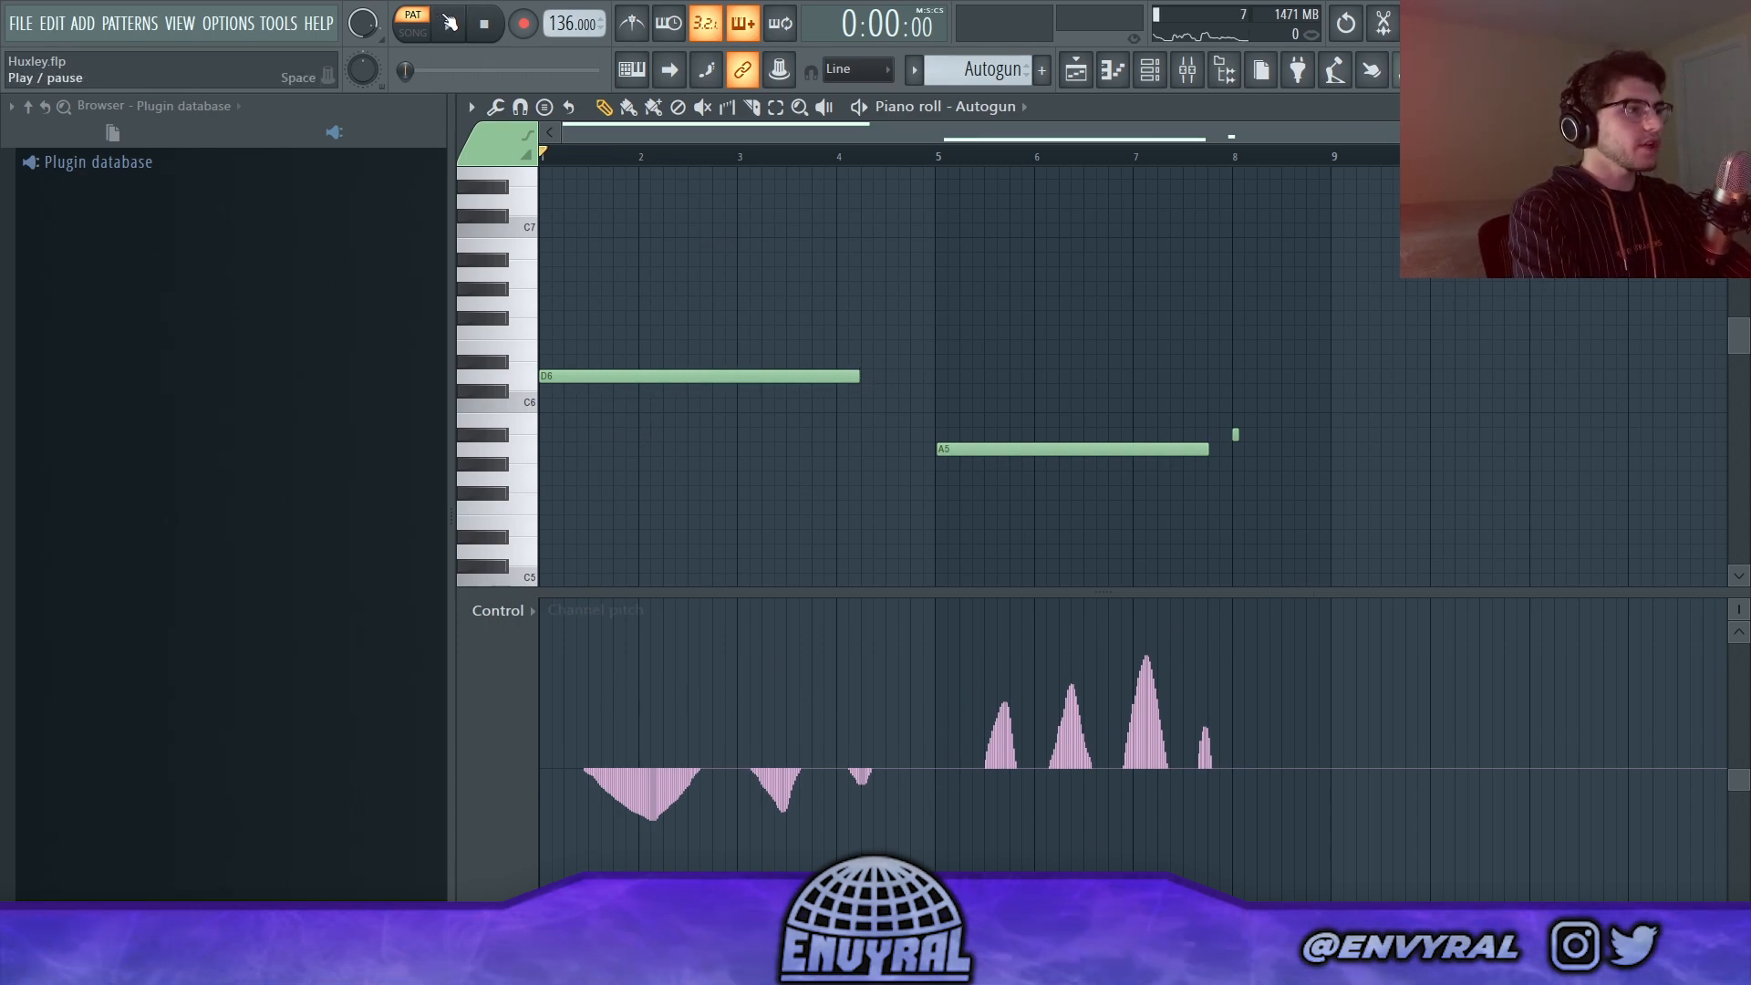
{"action": "left_click", "coordinate": [450, 27]}
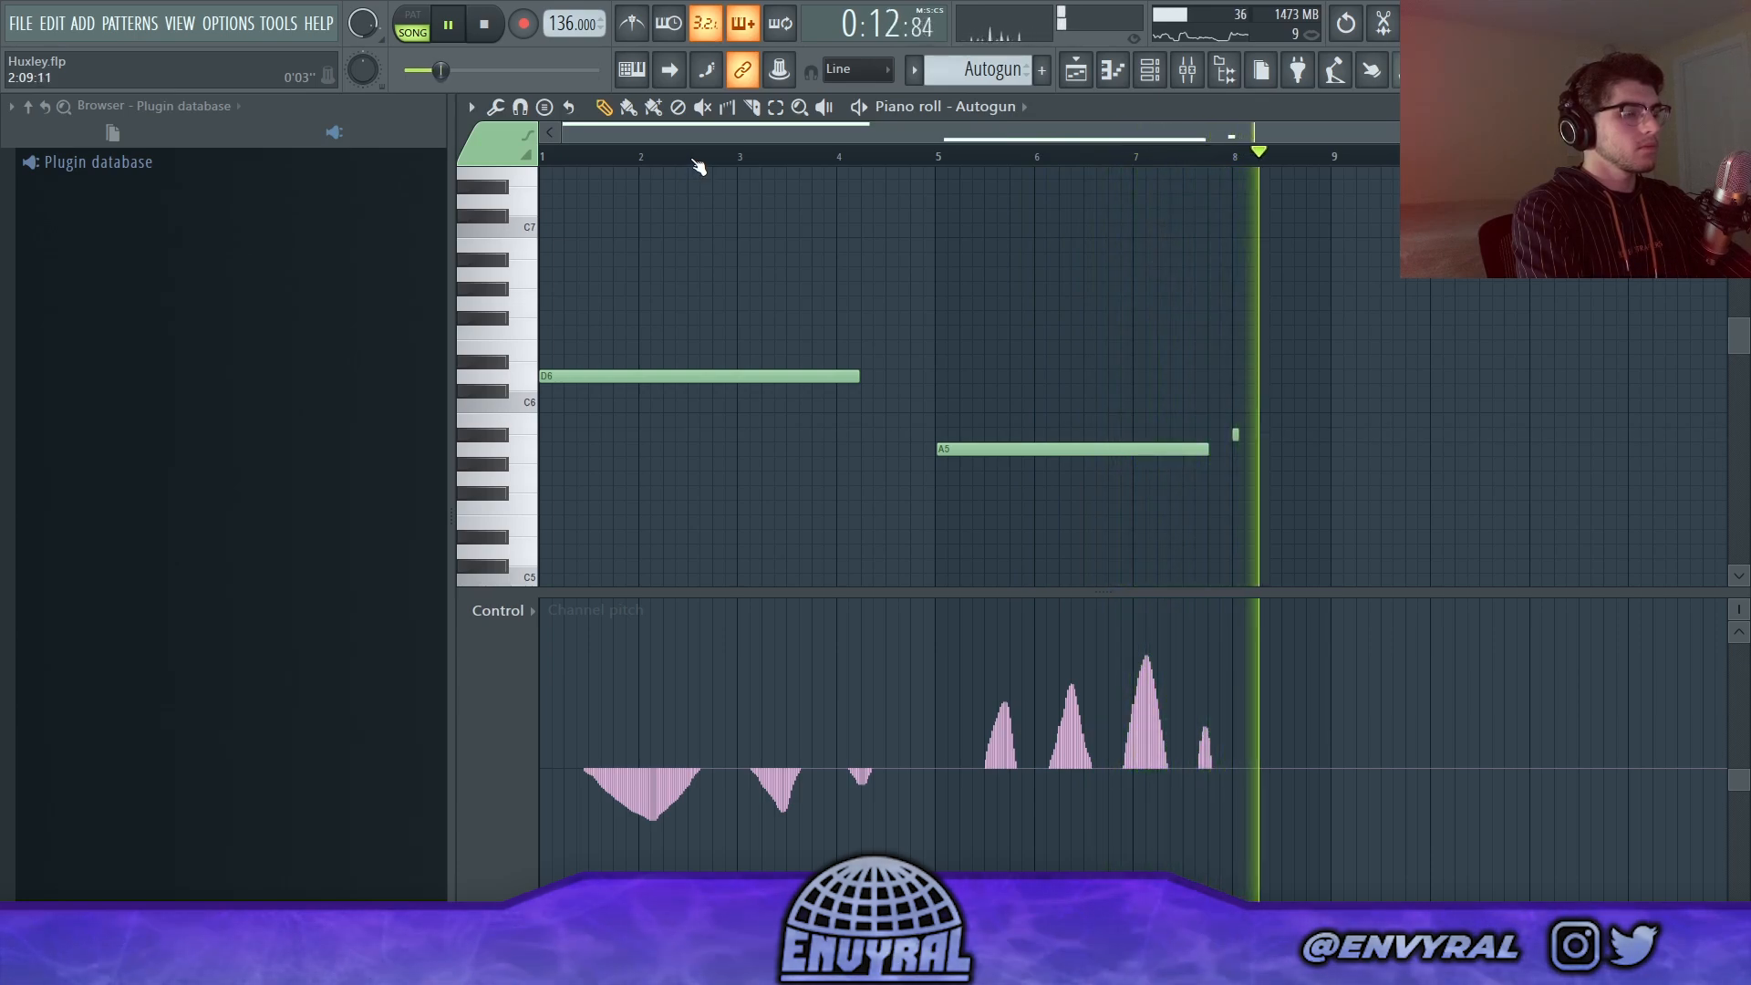
{"action": "left_click", "coordinate": [486, 27]}
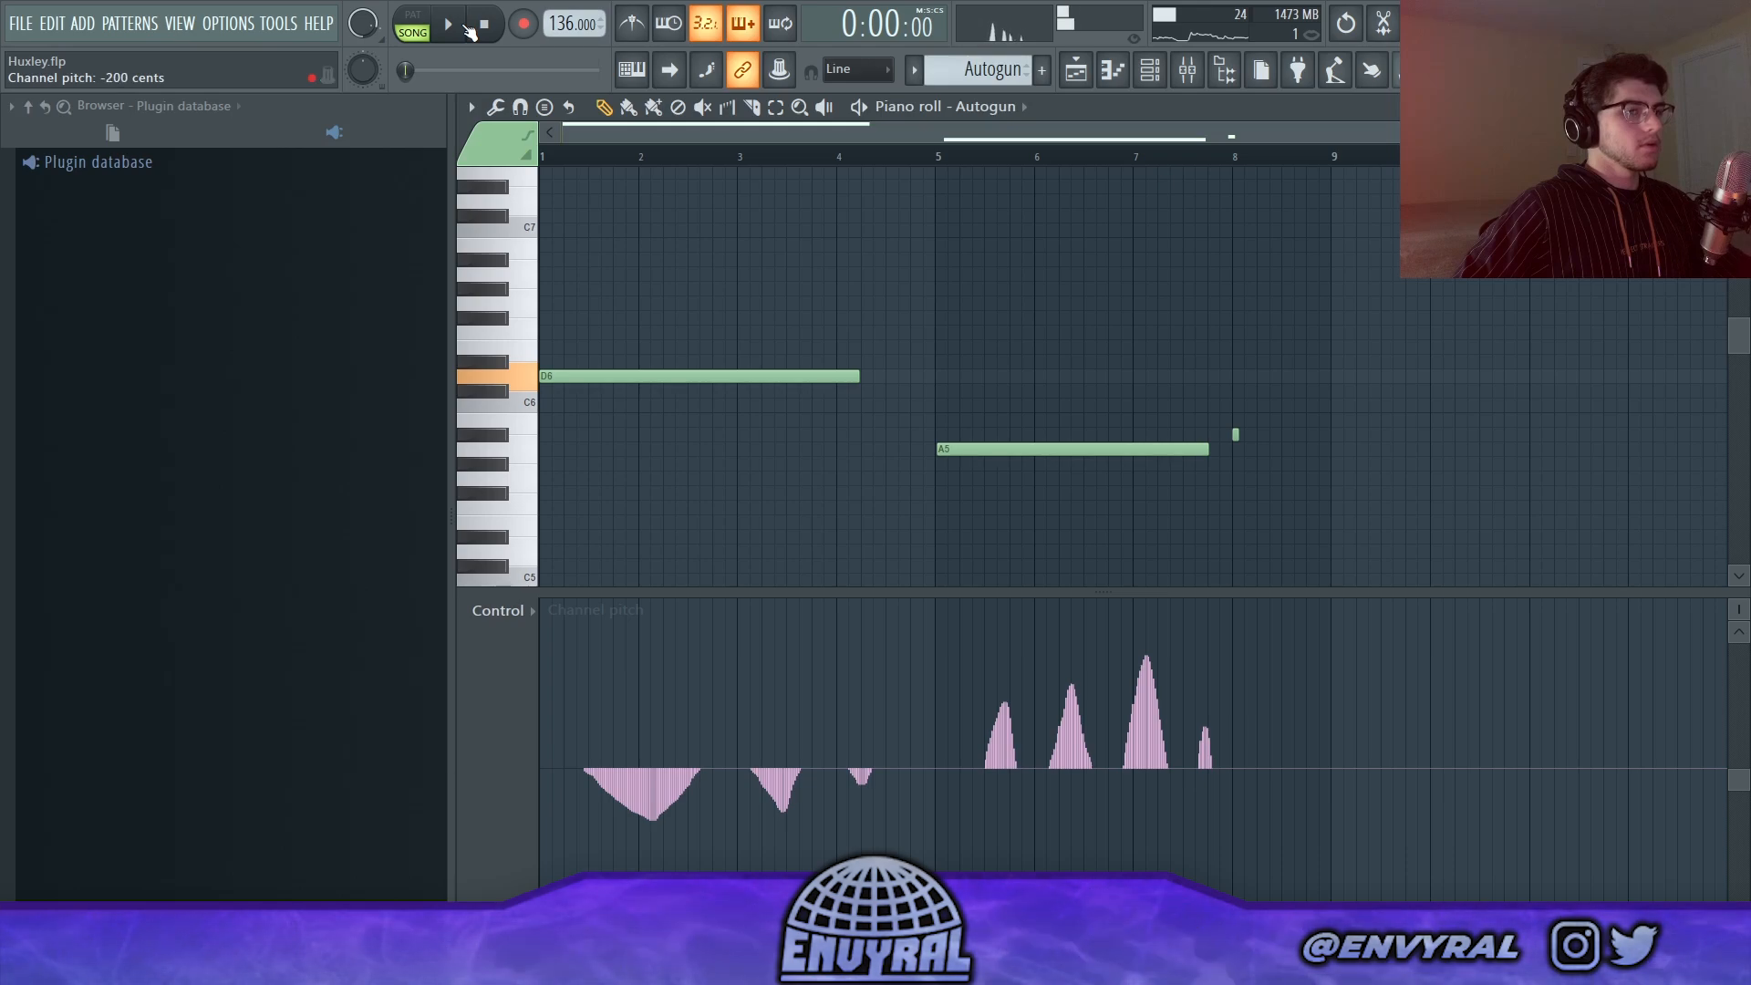
{"action": "left_click", "coordinate": [492, 611]}
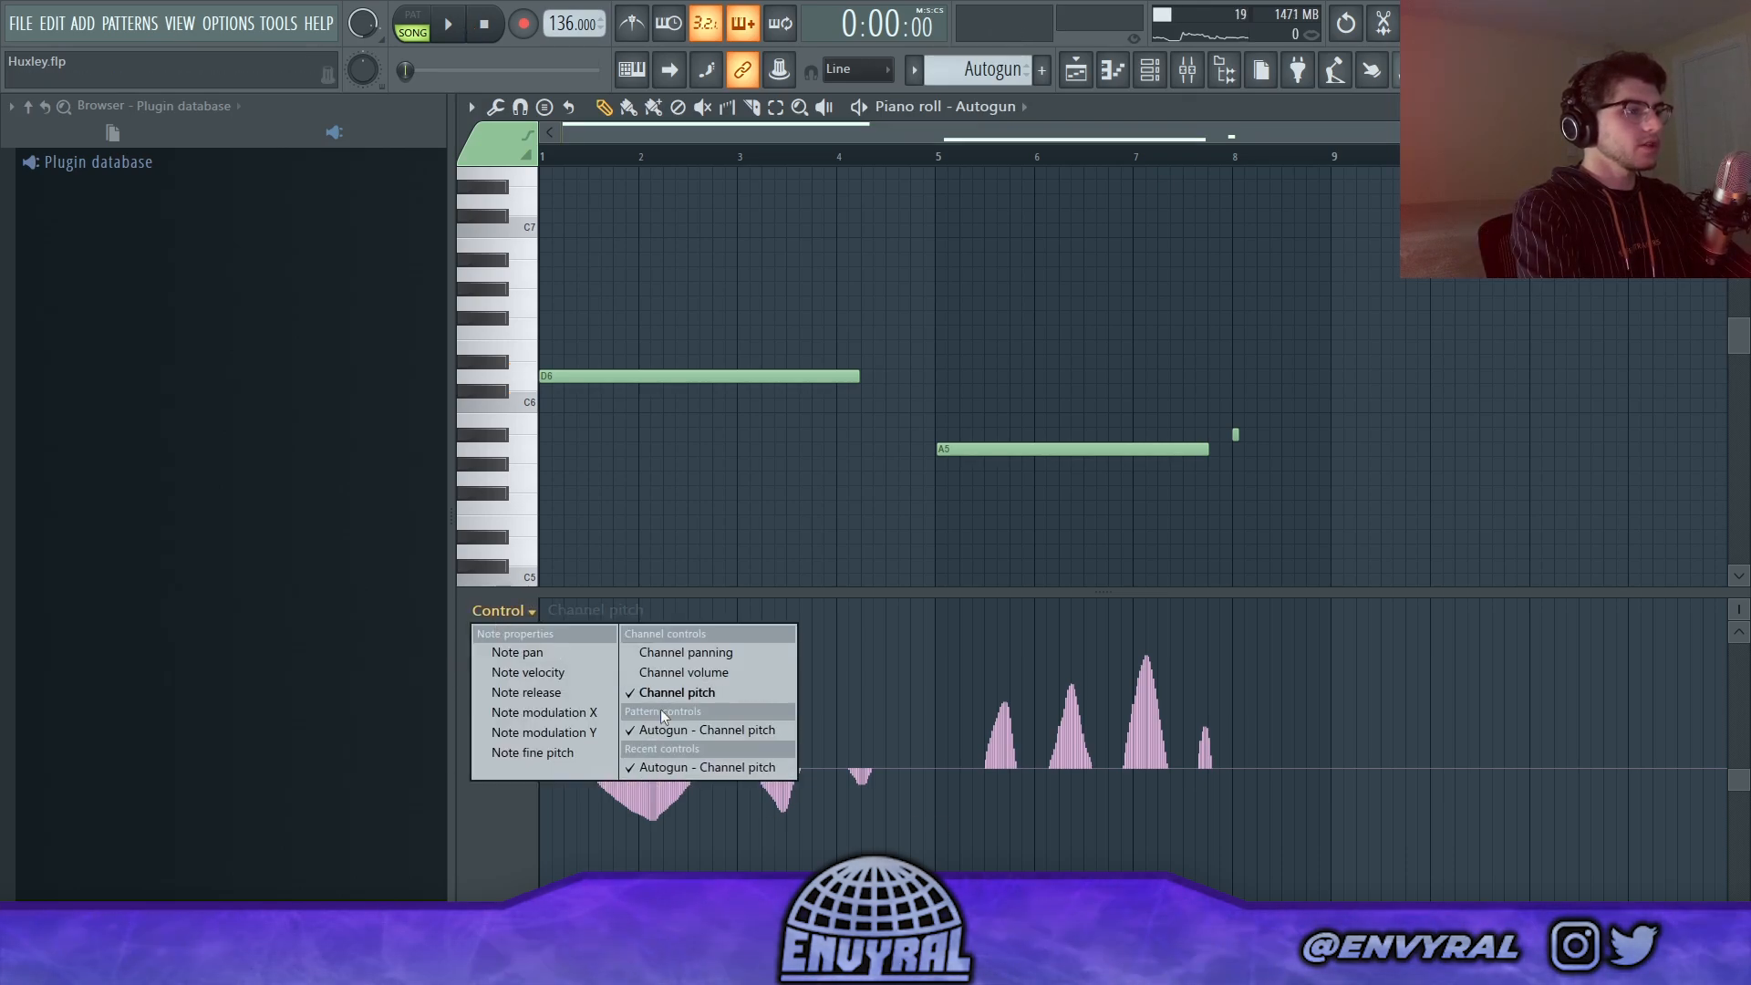
{"action": "left_click", "coordinate": [523, 618]}
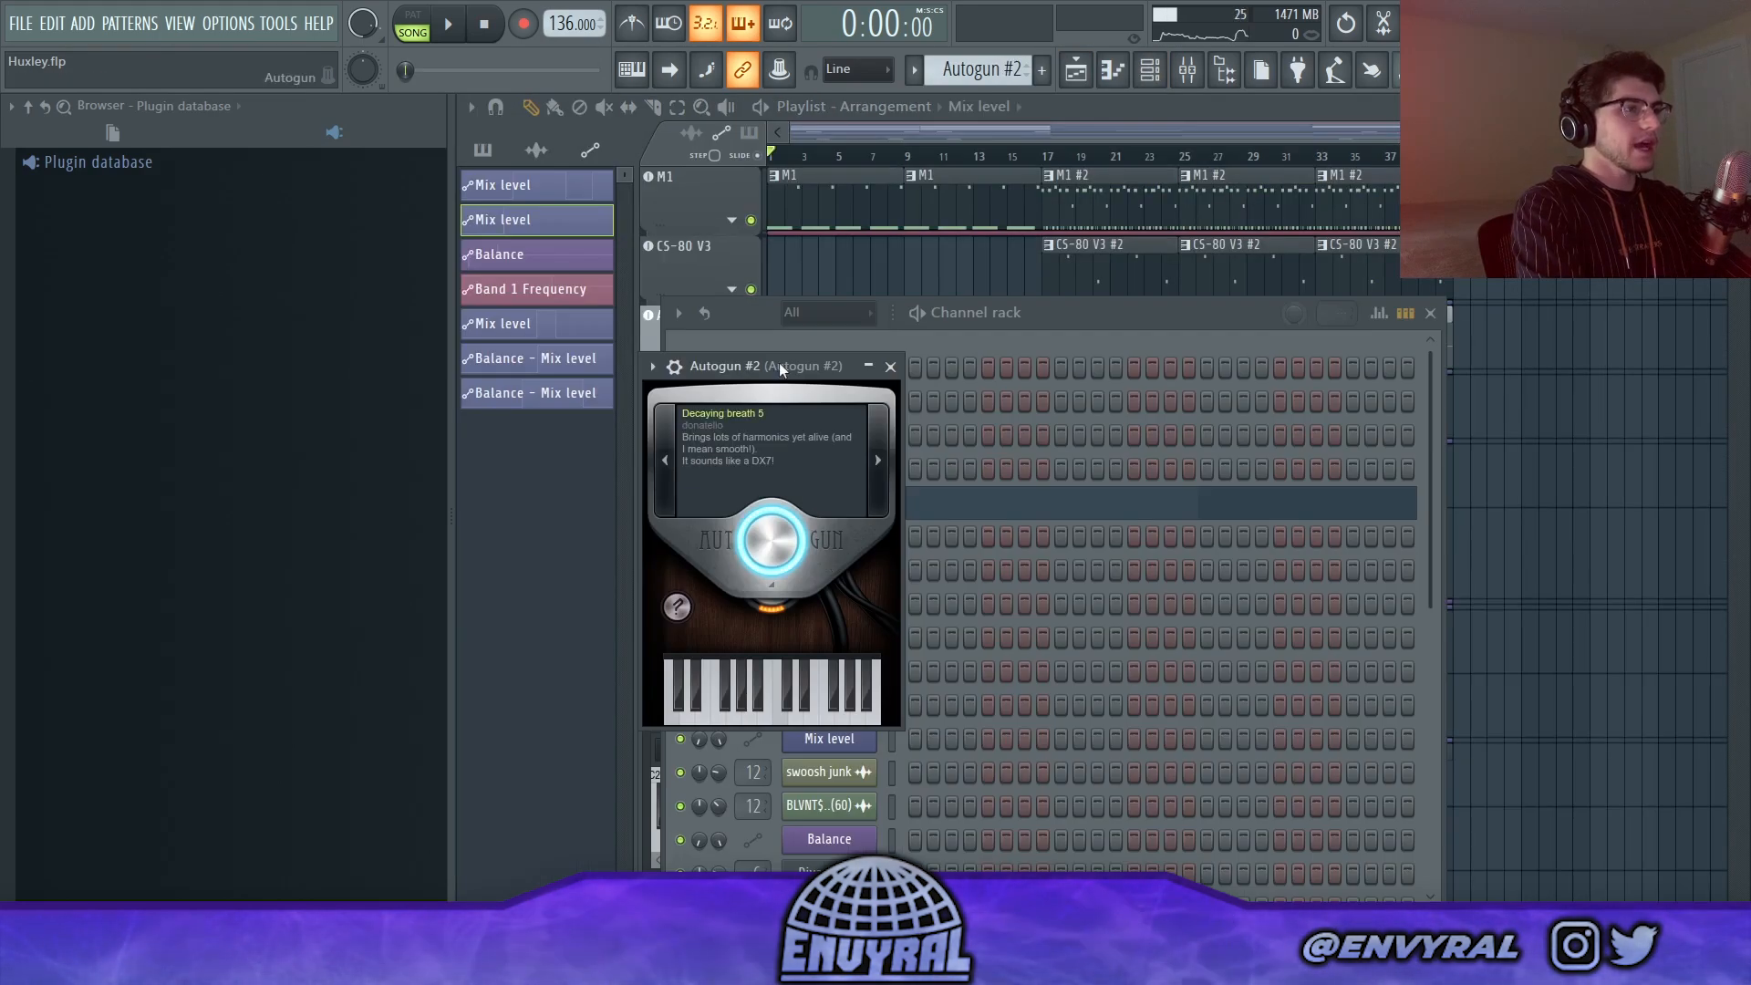
Step: Review the Autogun #2 instrument's preset, open its preset number entry and cancel it without a change
{"action": "left_click_drag", "start_coordinate": [779, 365], "coordinate": [989, 291]}
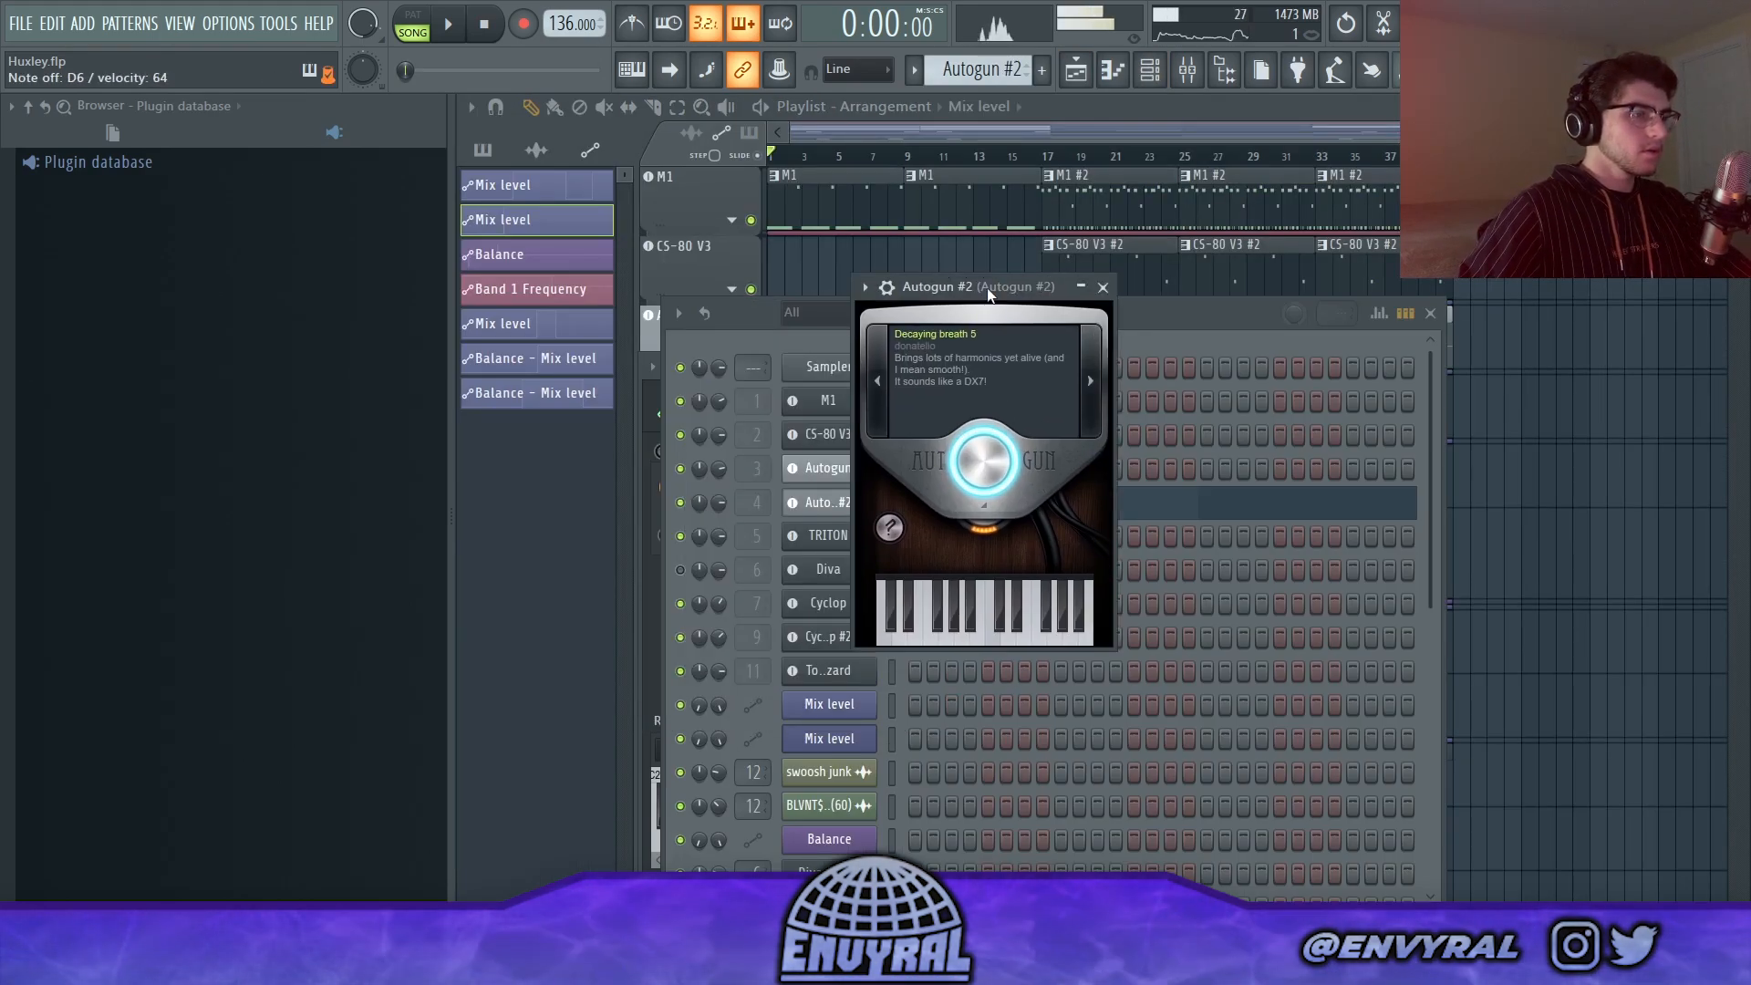
{"action": "left_click", "coordinate": [889, 527]}
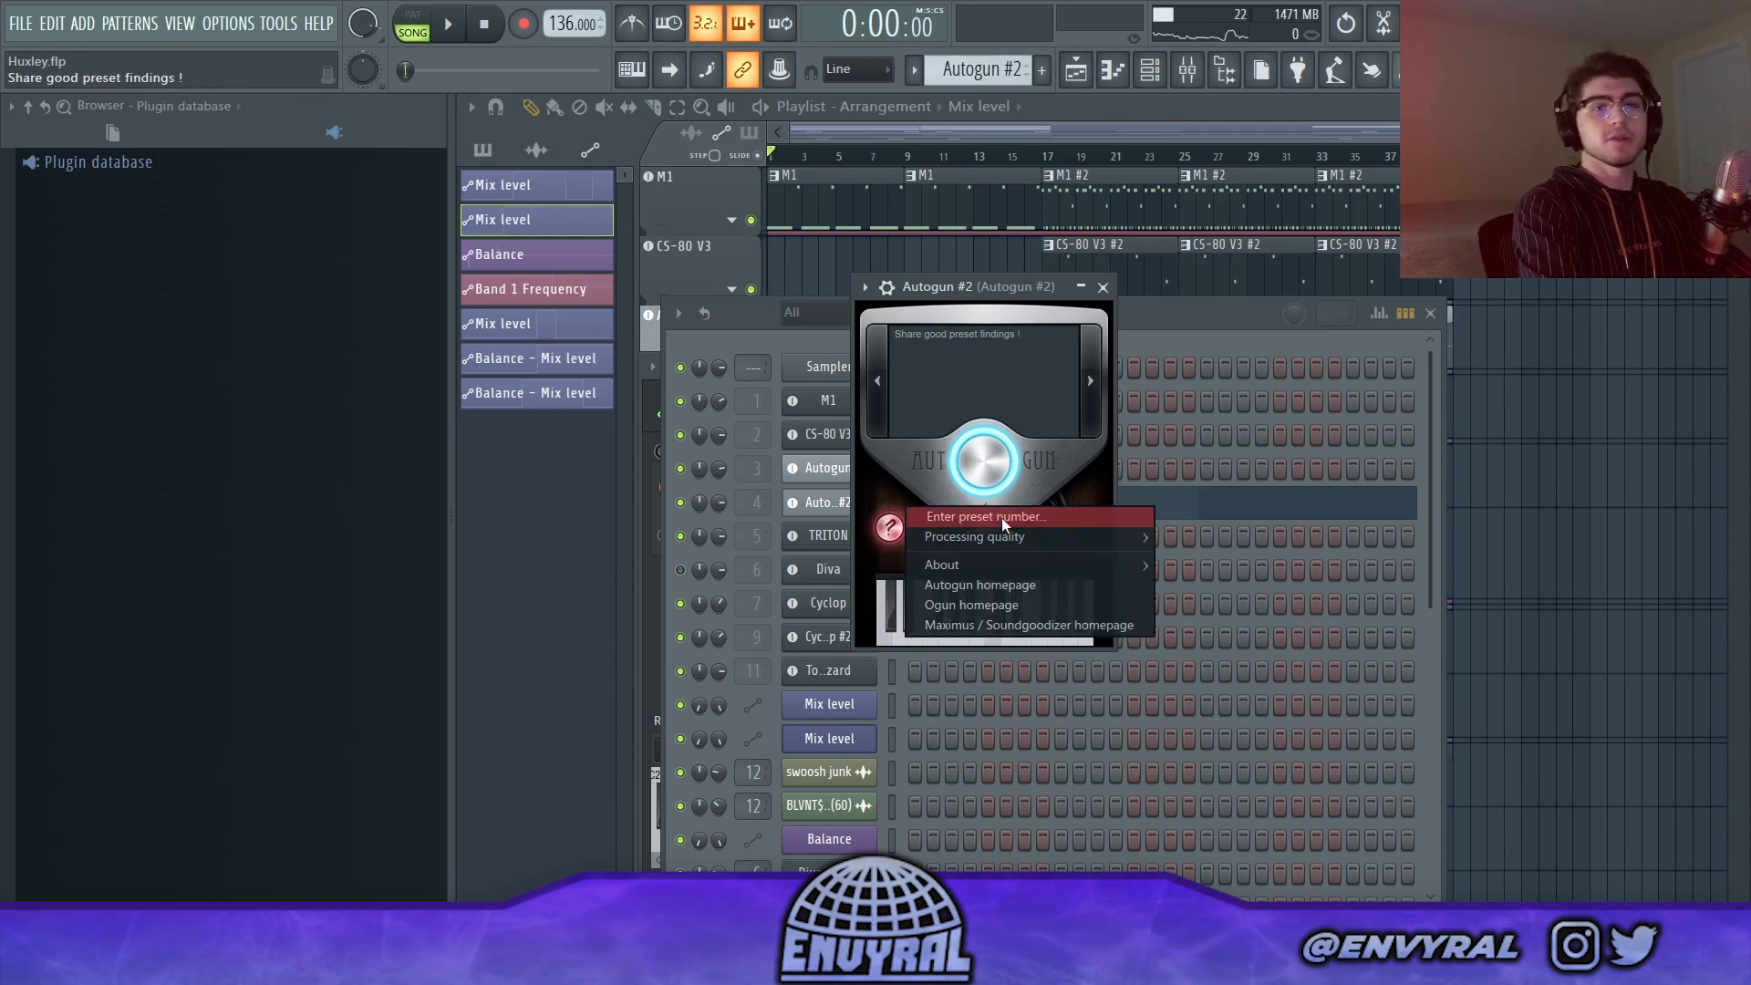
{"action": "left_click", "coordinate": [1001, 517]}
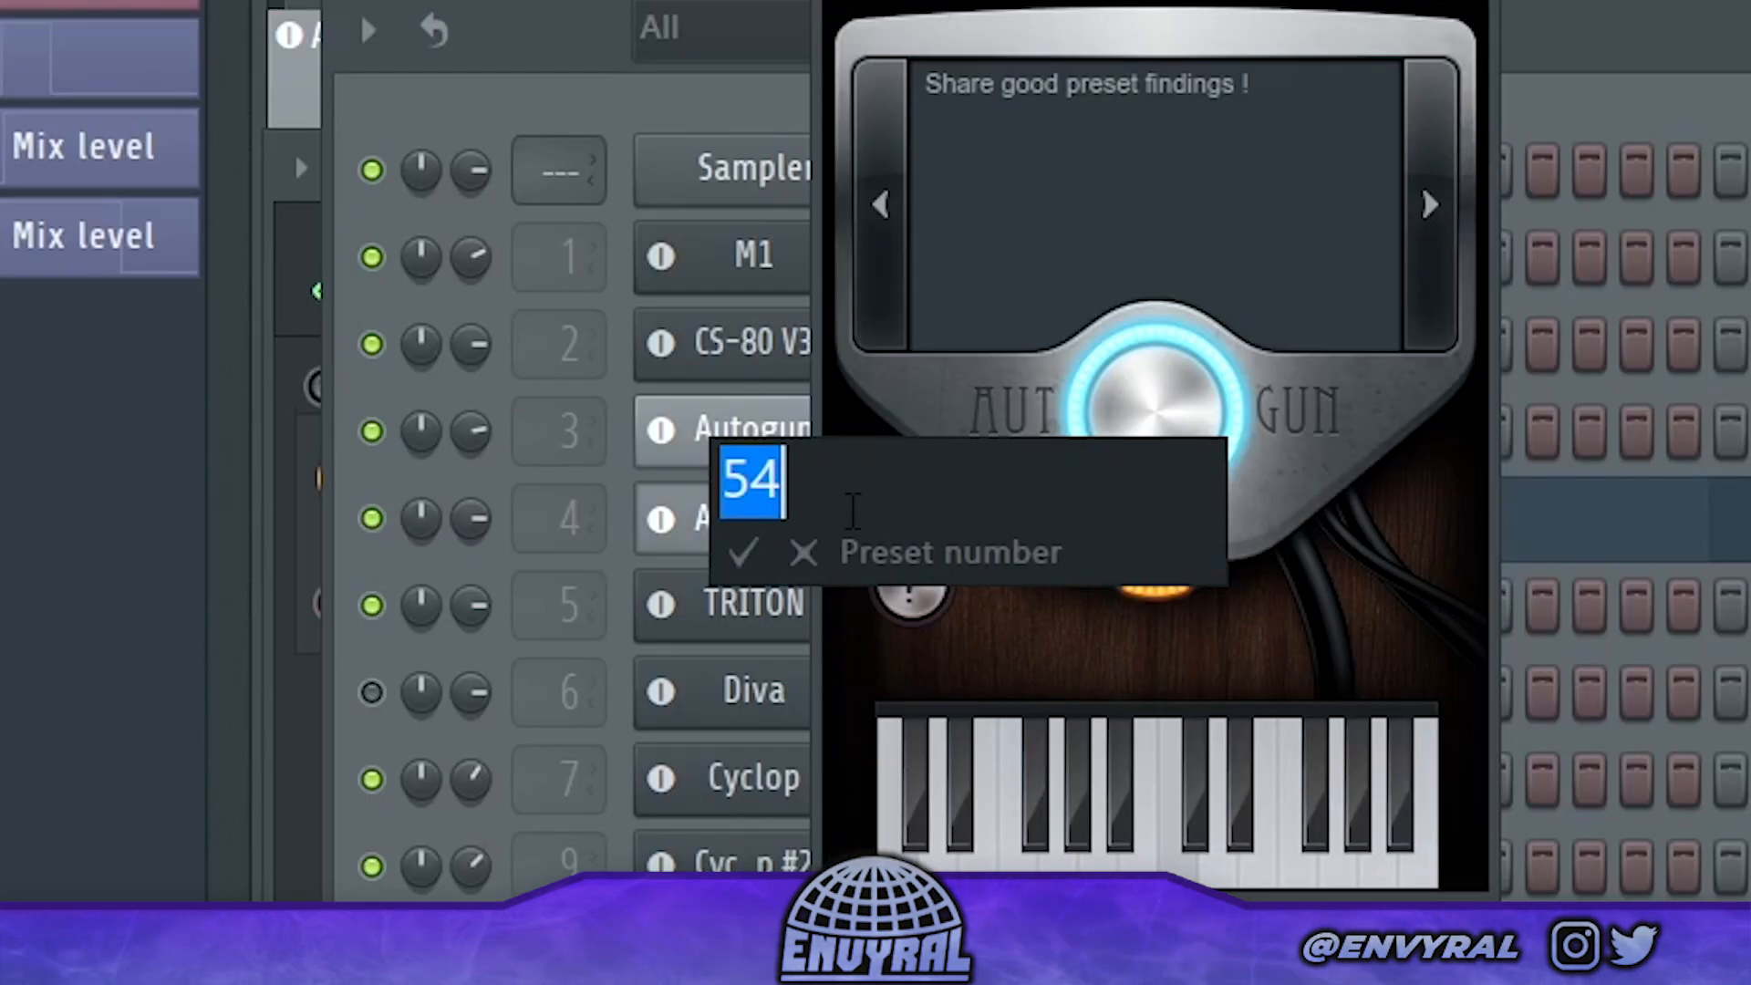
{"action": "left_click", "coordinate": [848, 517]}
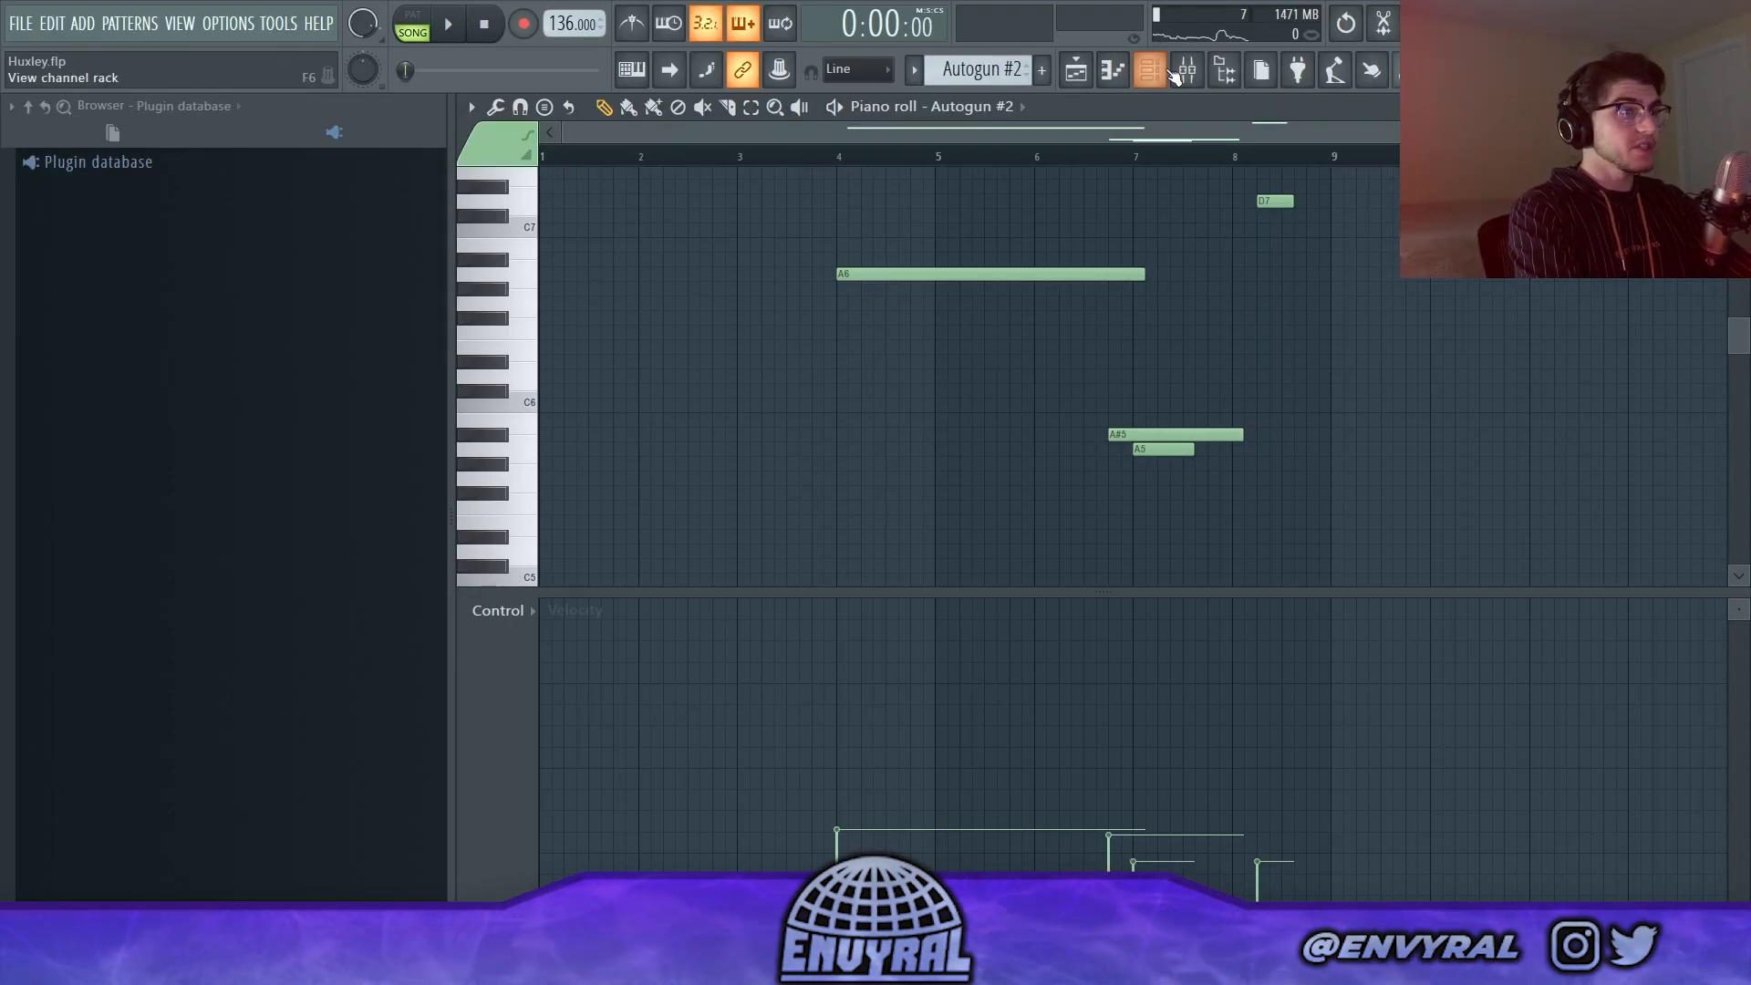
Step: Play the Autogun #2 notes in the piano roll, and play the M1 and Autogun layers together in the playlist
{"action": "scroll", "coordinate": [1008, 297], "scroll_direction": "up", "scroll_amount": 5}
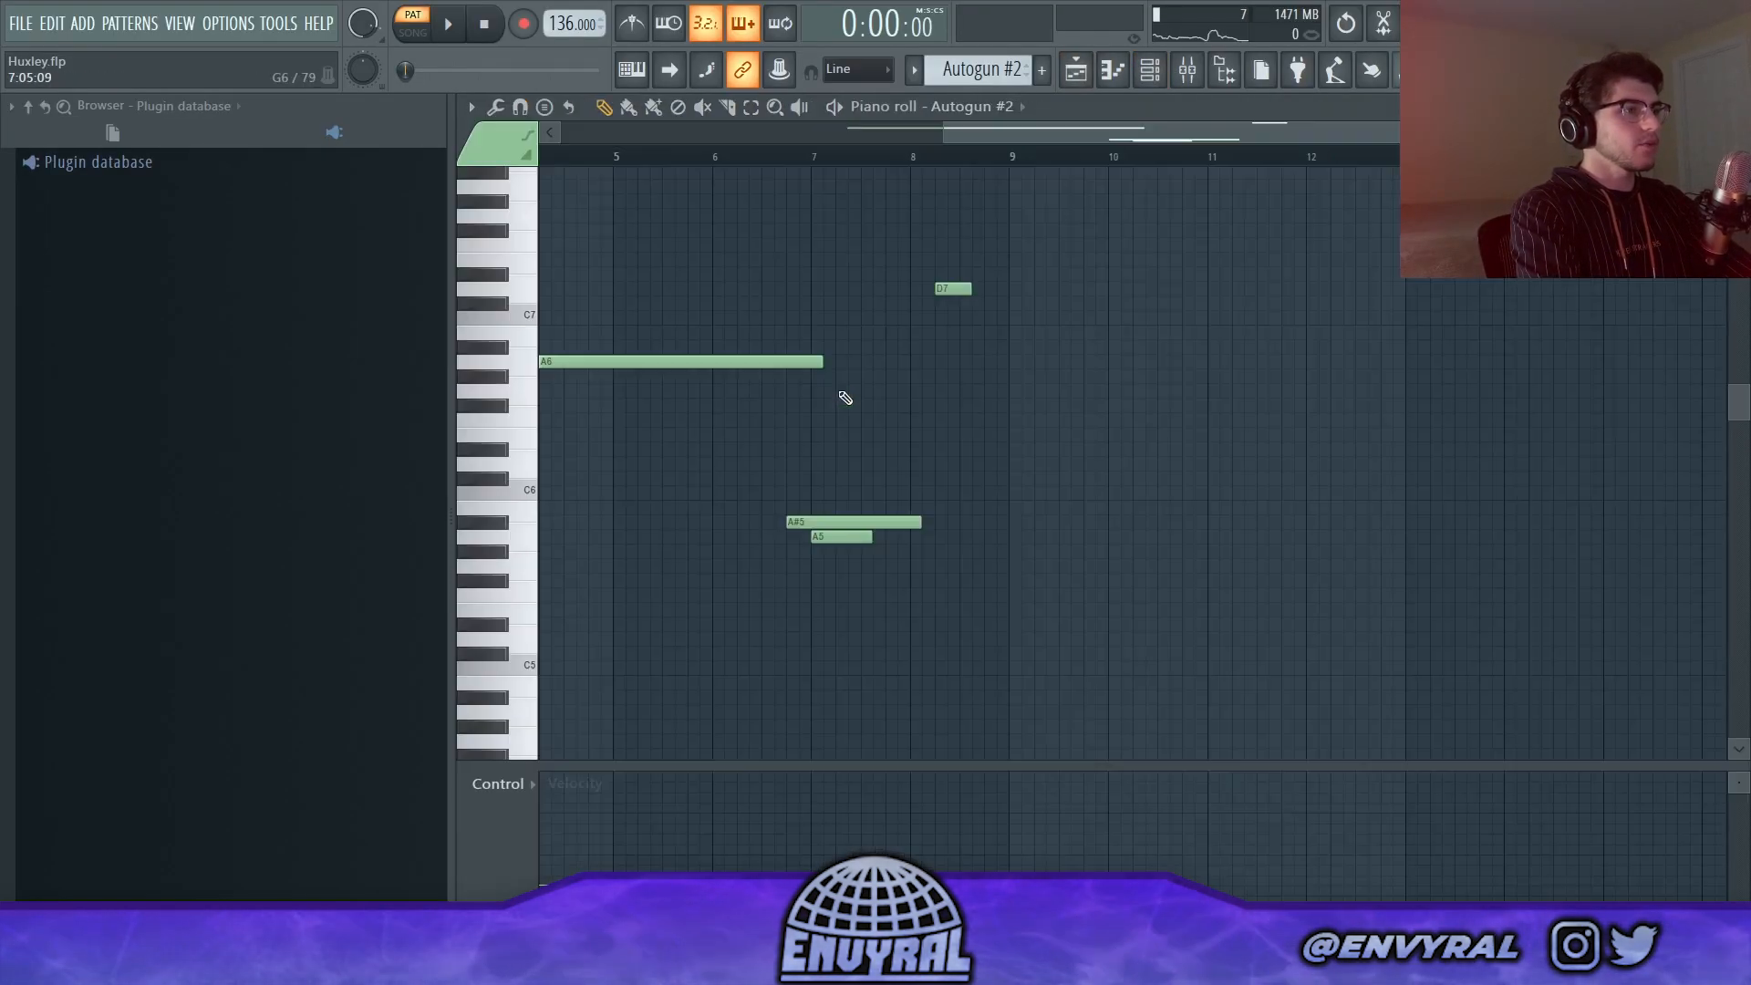
{"action": "left_click_drag", "start_coordinate": [1074, 133], "coordinate": [704, 133]}
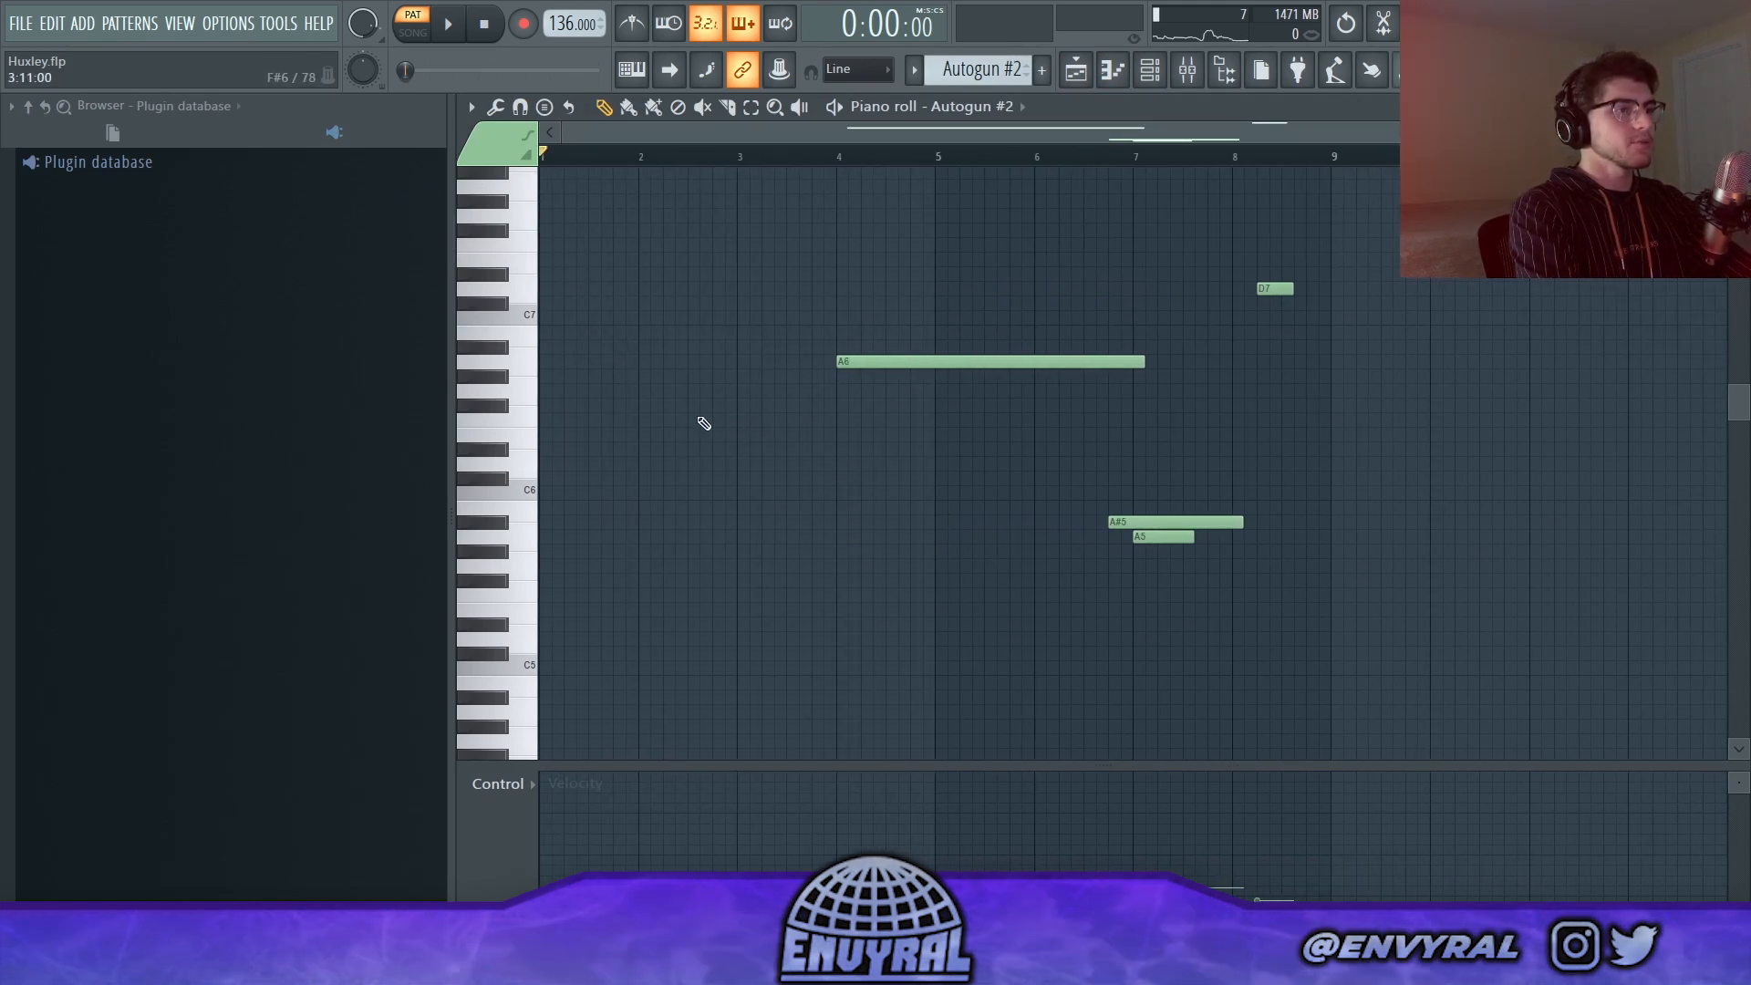
{"action": "left_click", "coordinate": [743, 155]}
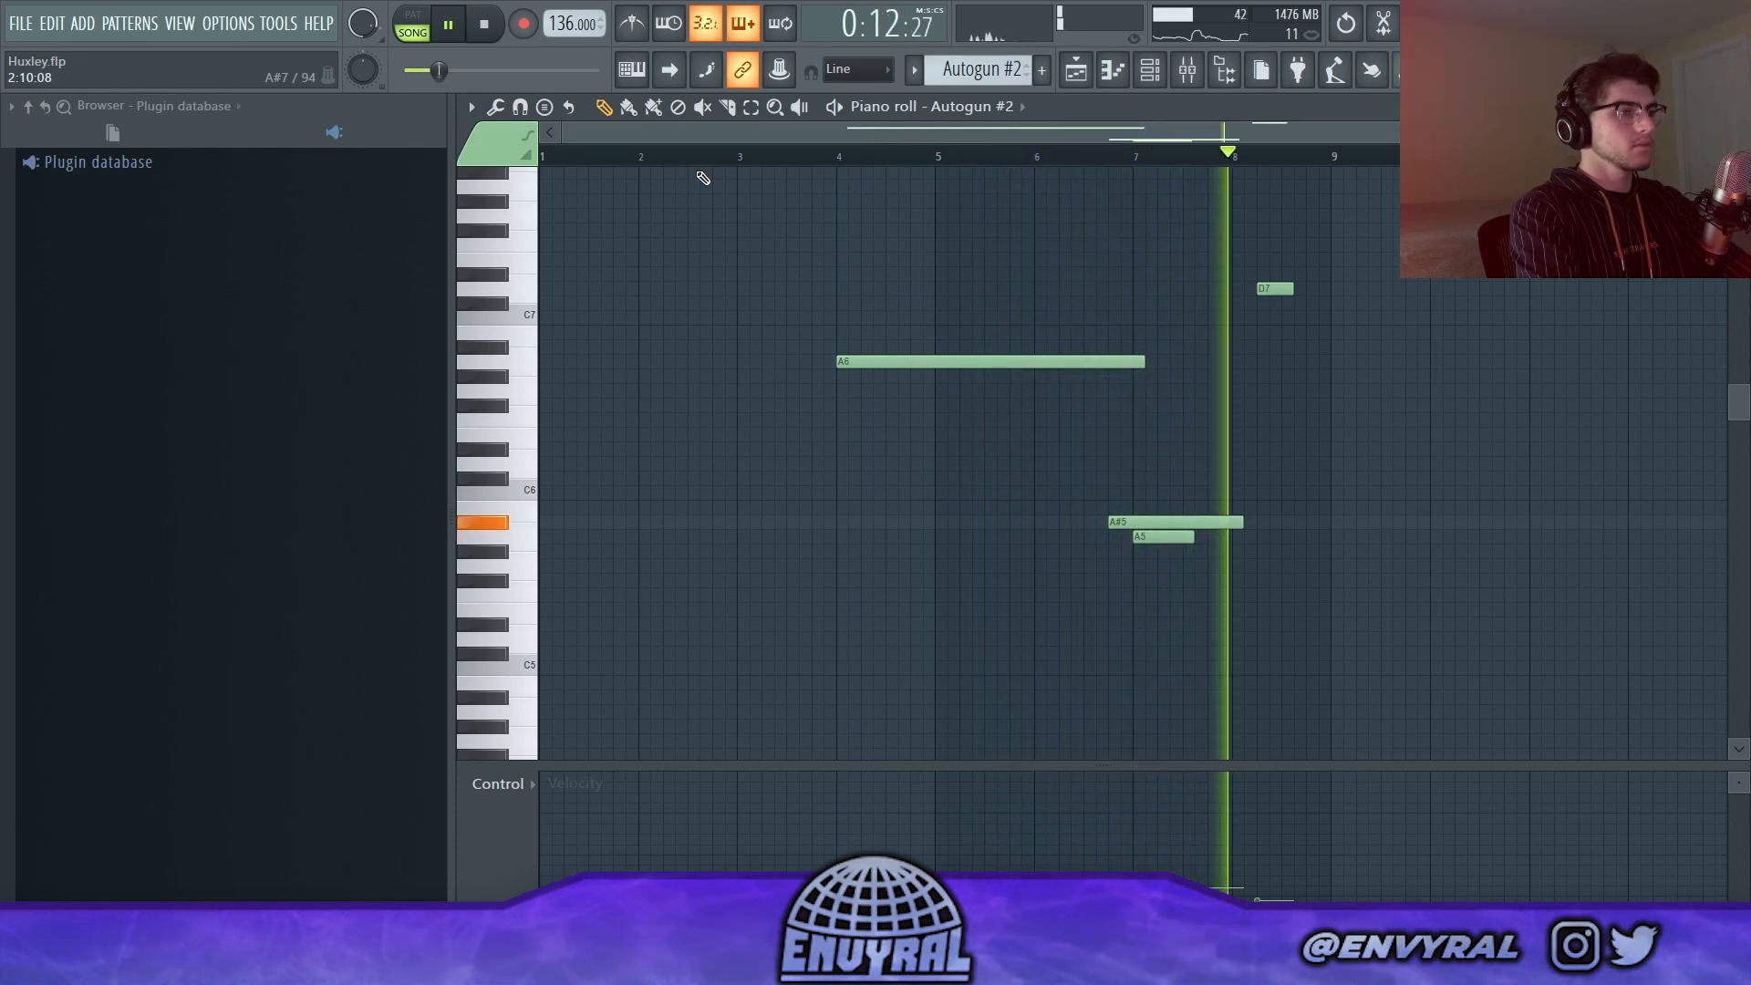
{"action": "key", "text": "space"}
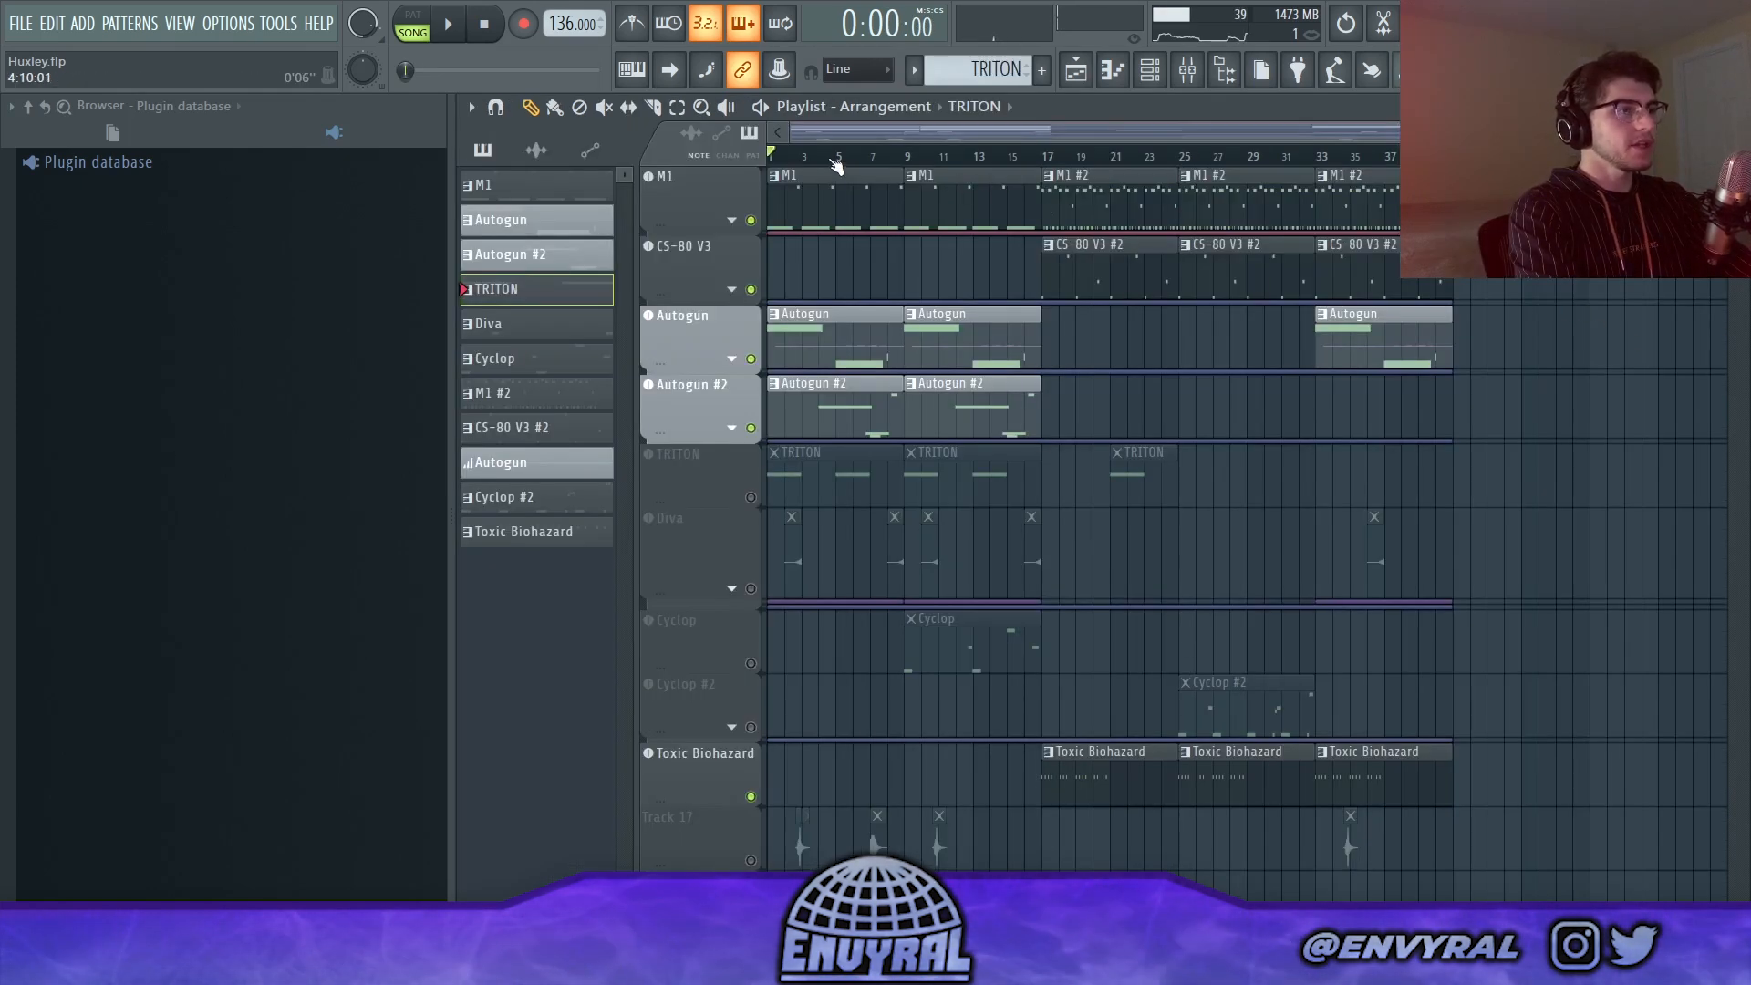
{"action": "key", "text": "space"}
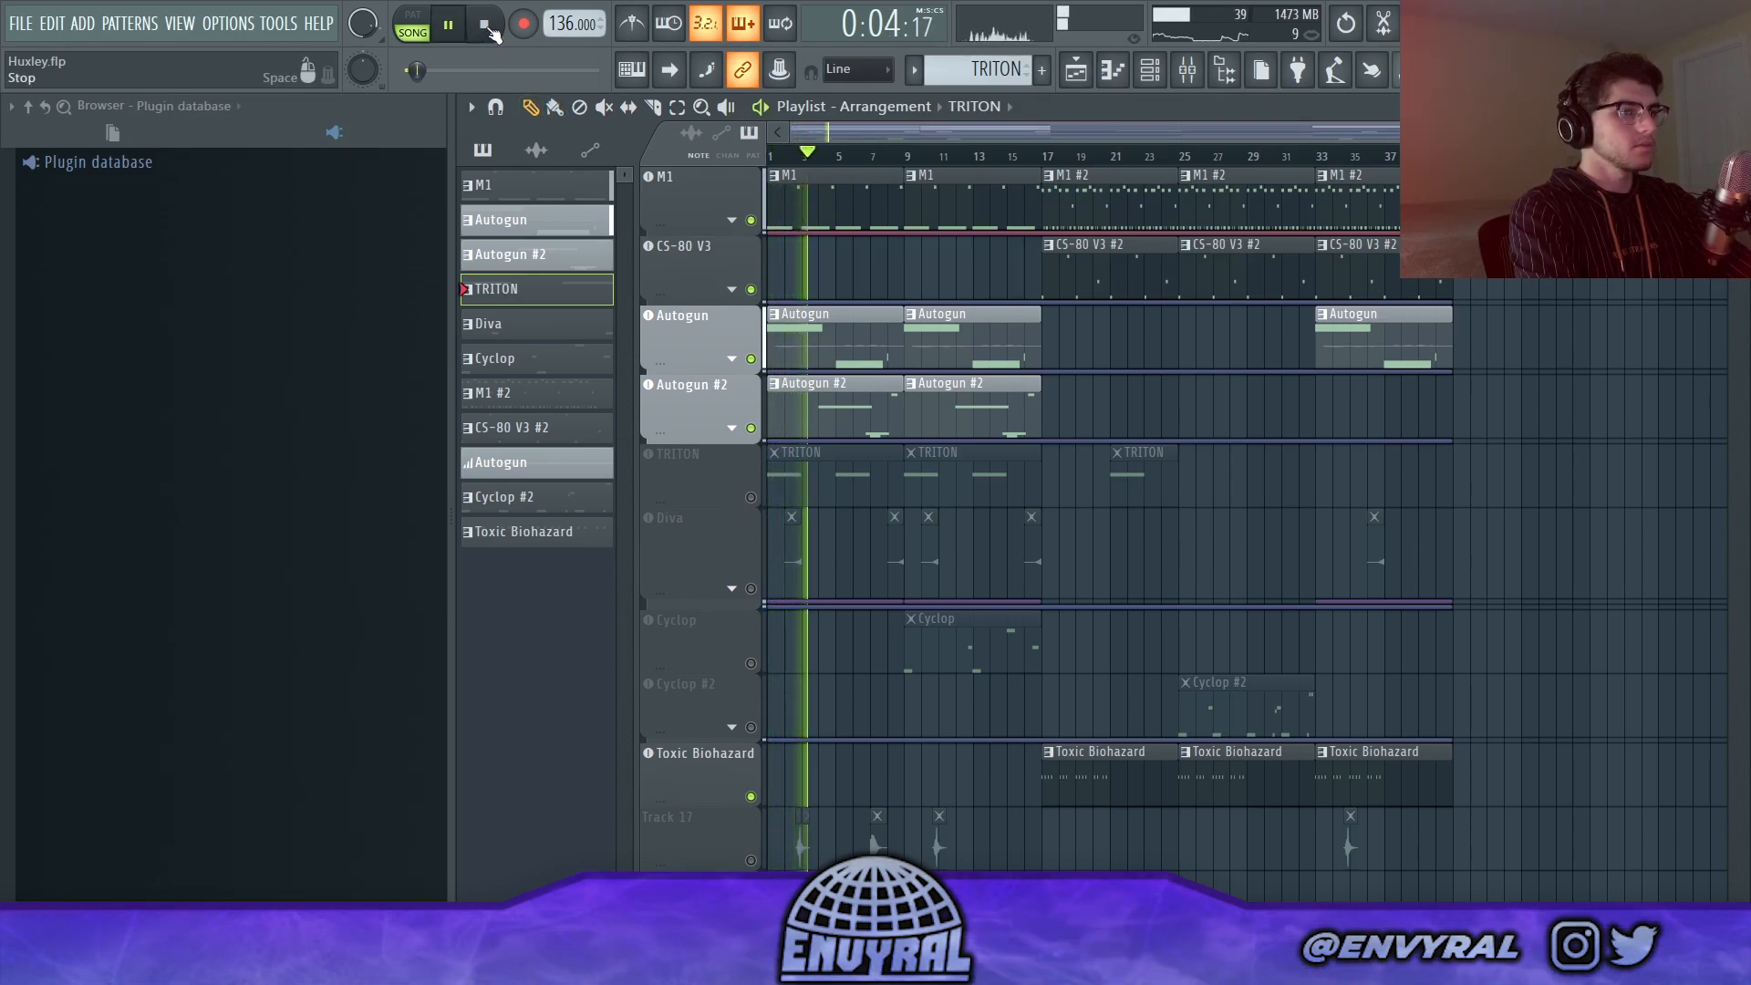
{"action": "left_click", "coordinate": [488, 29]}
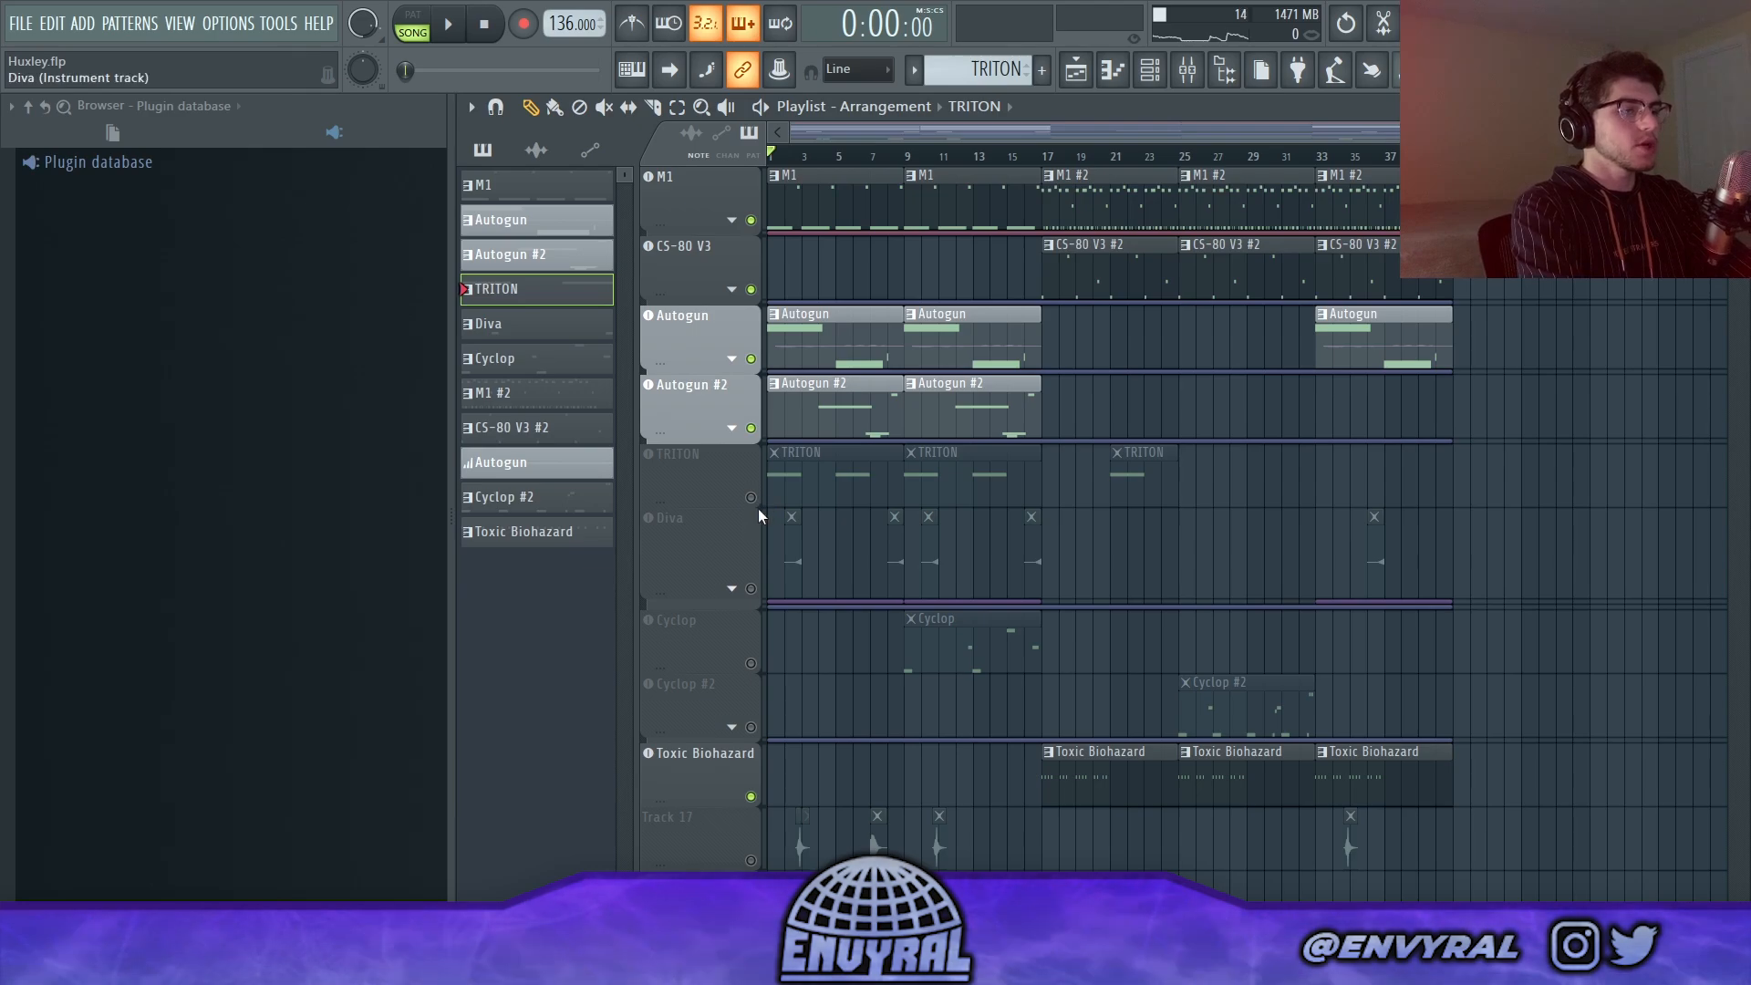
Step: Open the TRITON clip in the piano roll and play it in pattern mode
{"action": "double_click", "coordinate": [784, 483]}
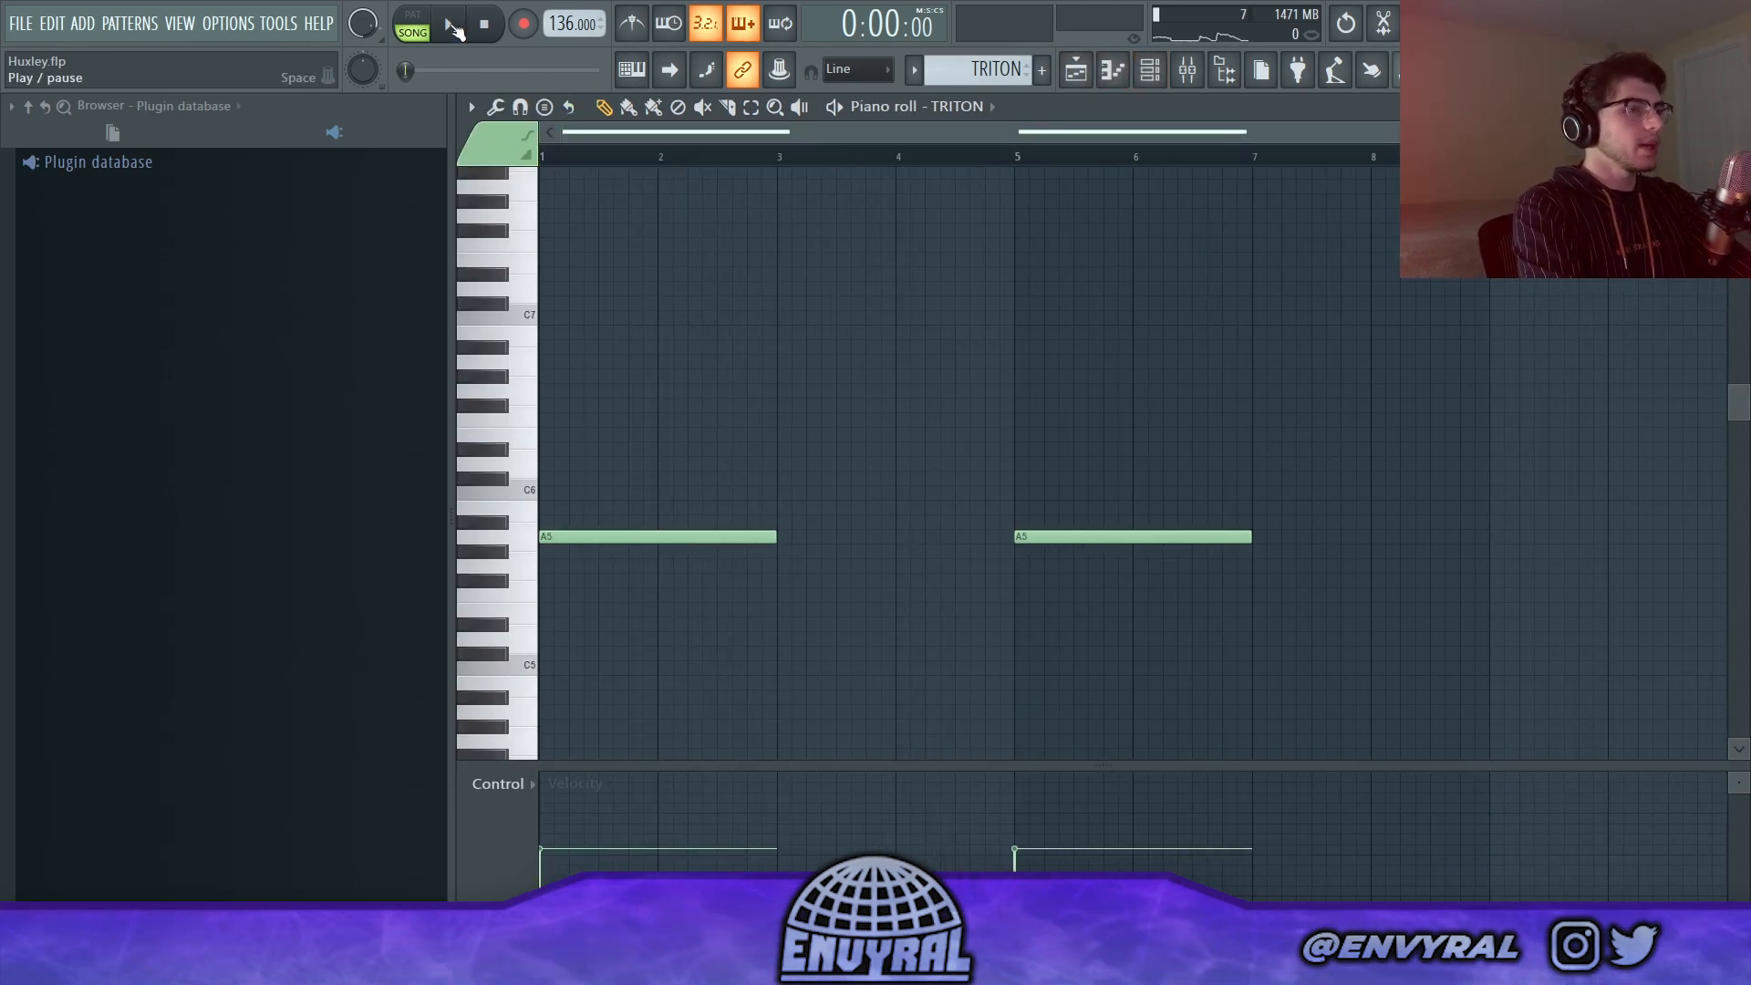
{"action": "left_click", "coordinate": [453, 27]}
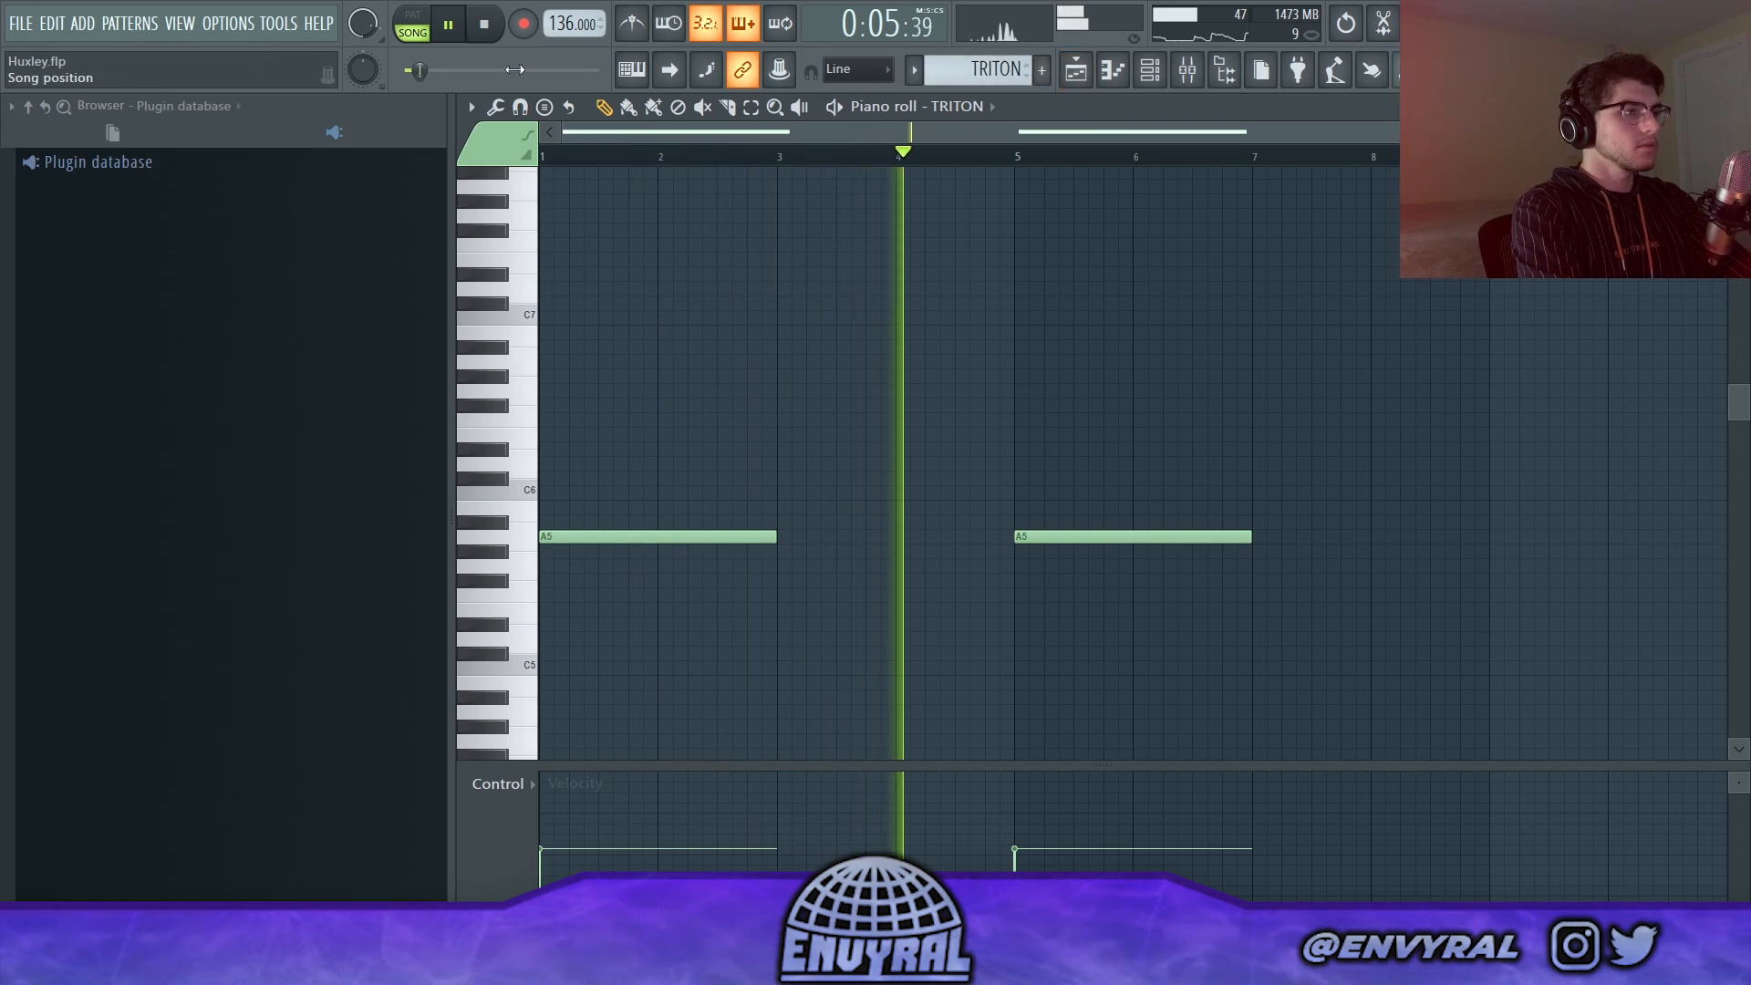
{"action": "left_click", "coordinate": [421, 27]}
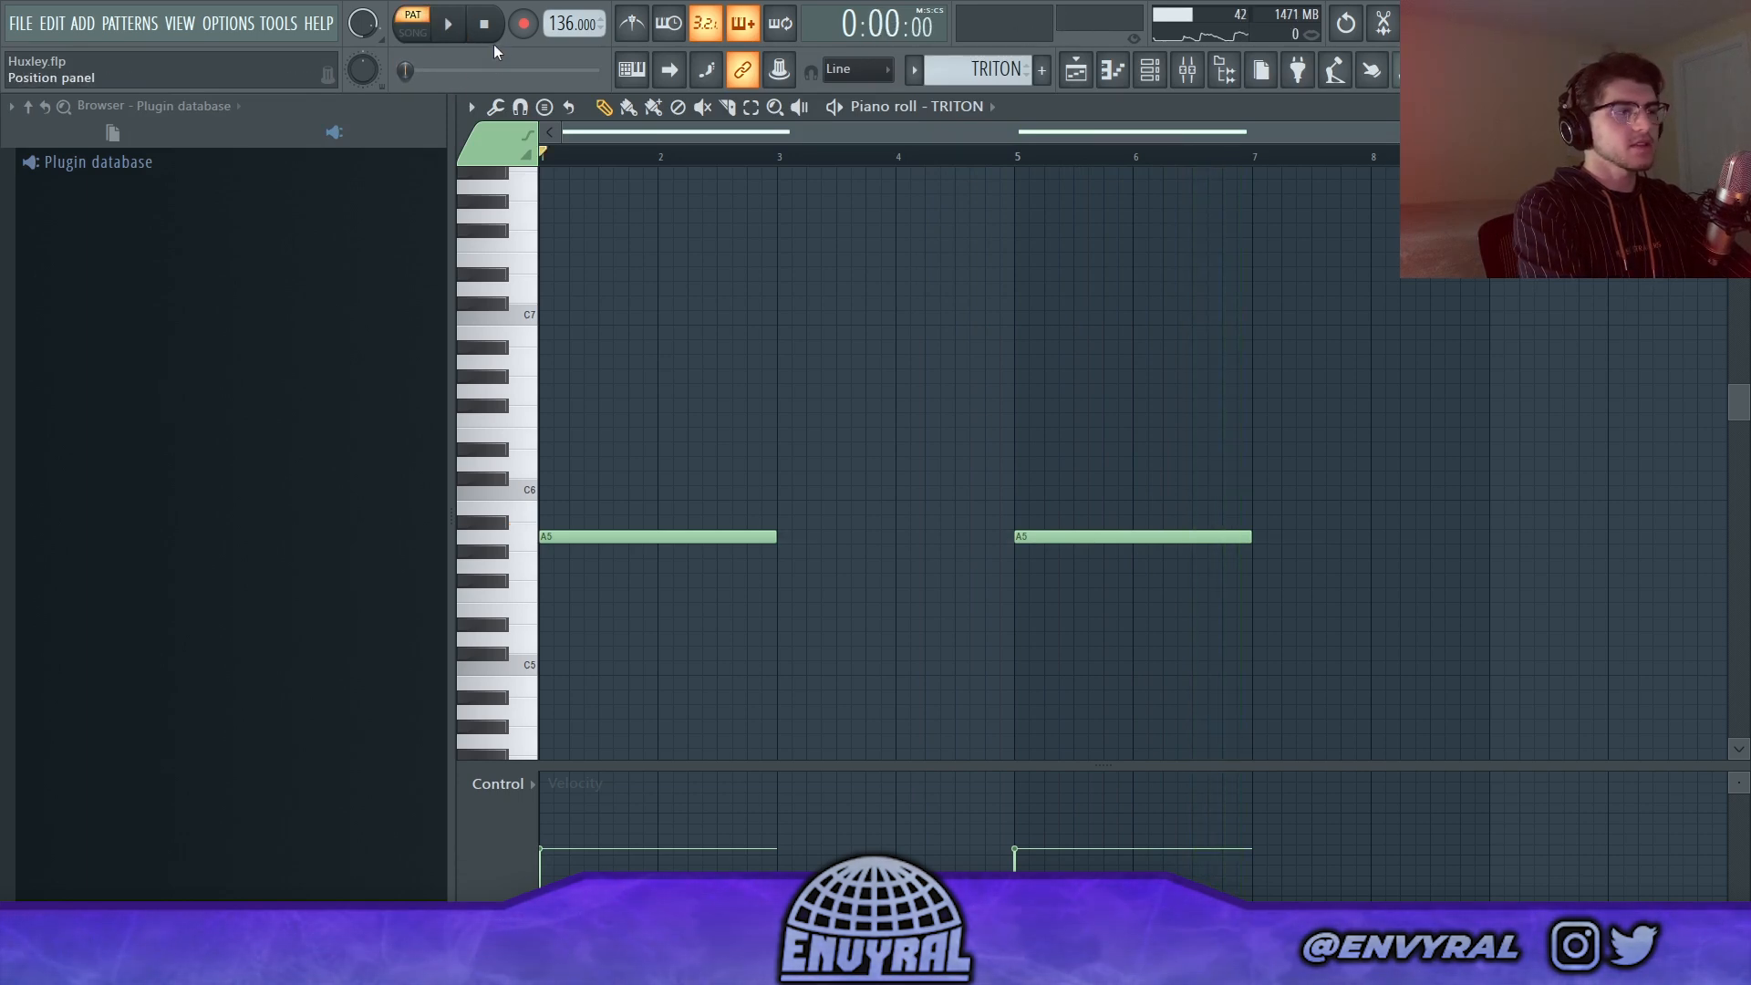
{"action": "left_click", "coordinate": [452, 30]}
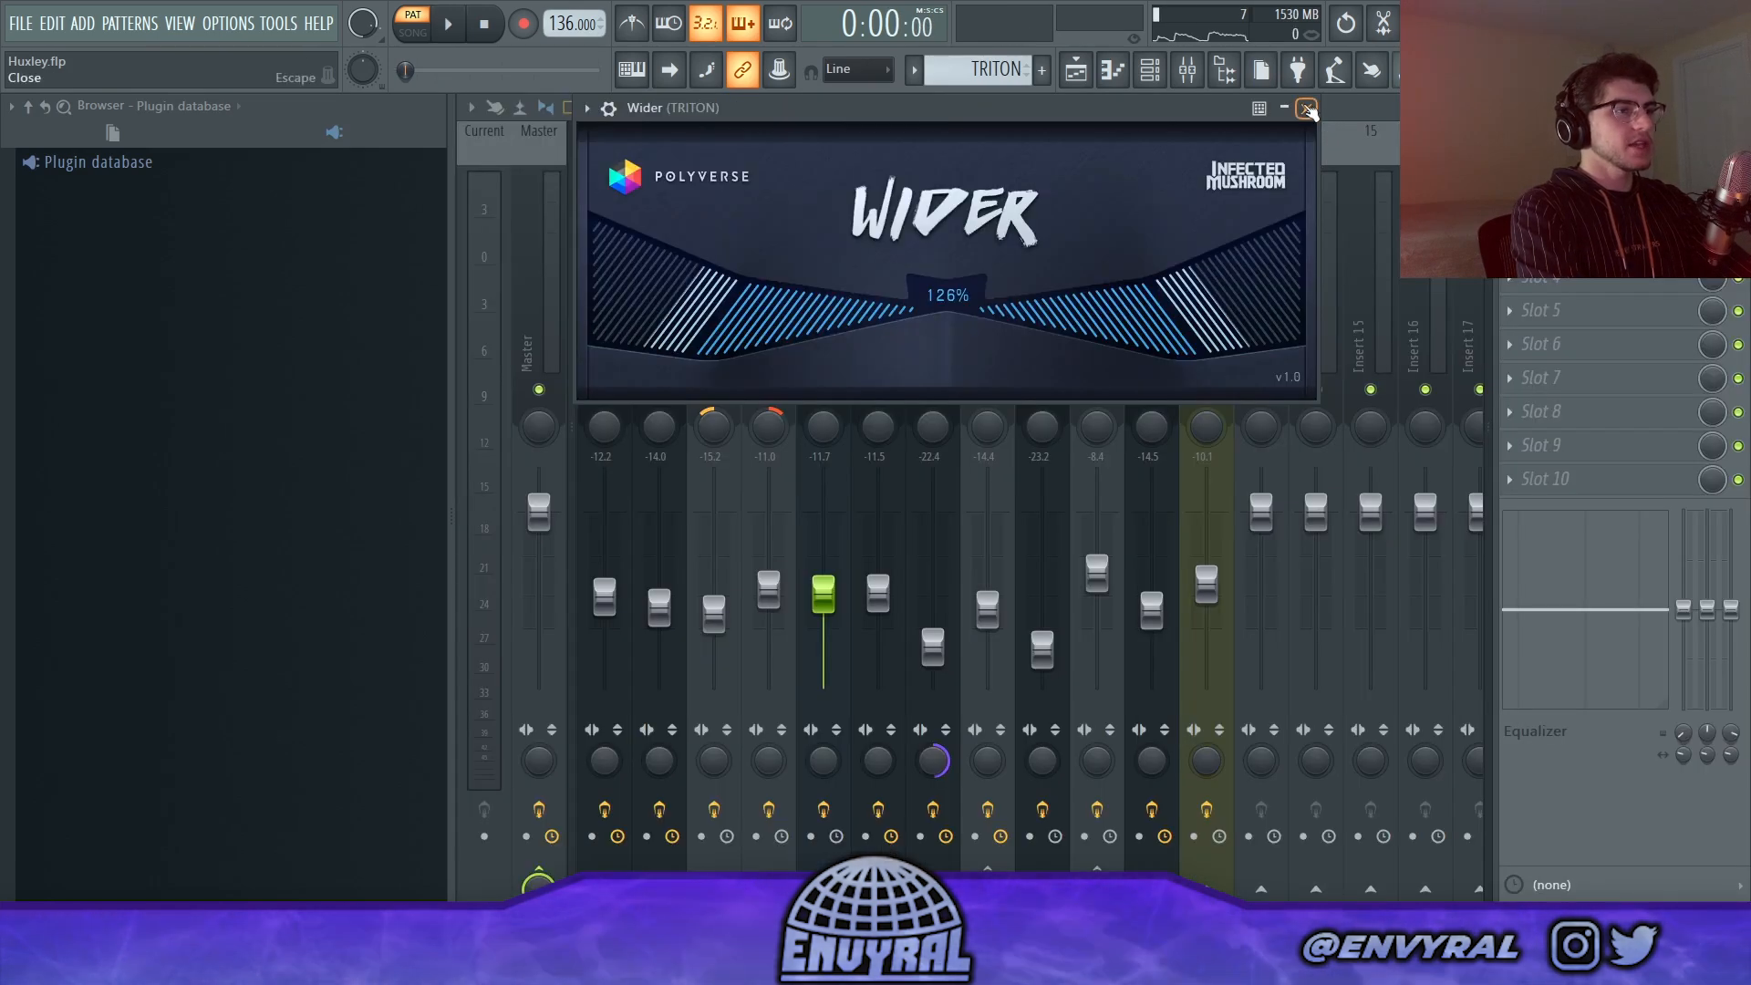
{"action": "left_click", "coordinate": [1308, 109]}
Step: Solo the Diva track in the playlist and play its first audio clip with the Balance automation
{"action": "left_click", "coordinate": [1076, 69]}
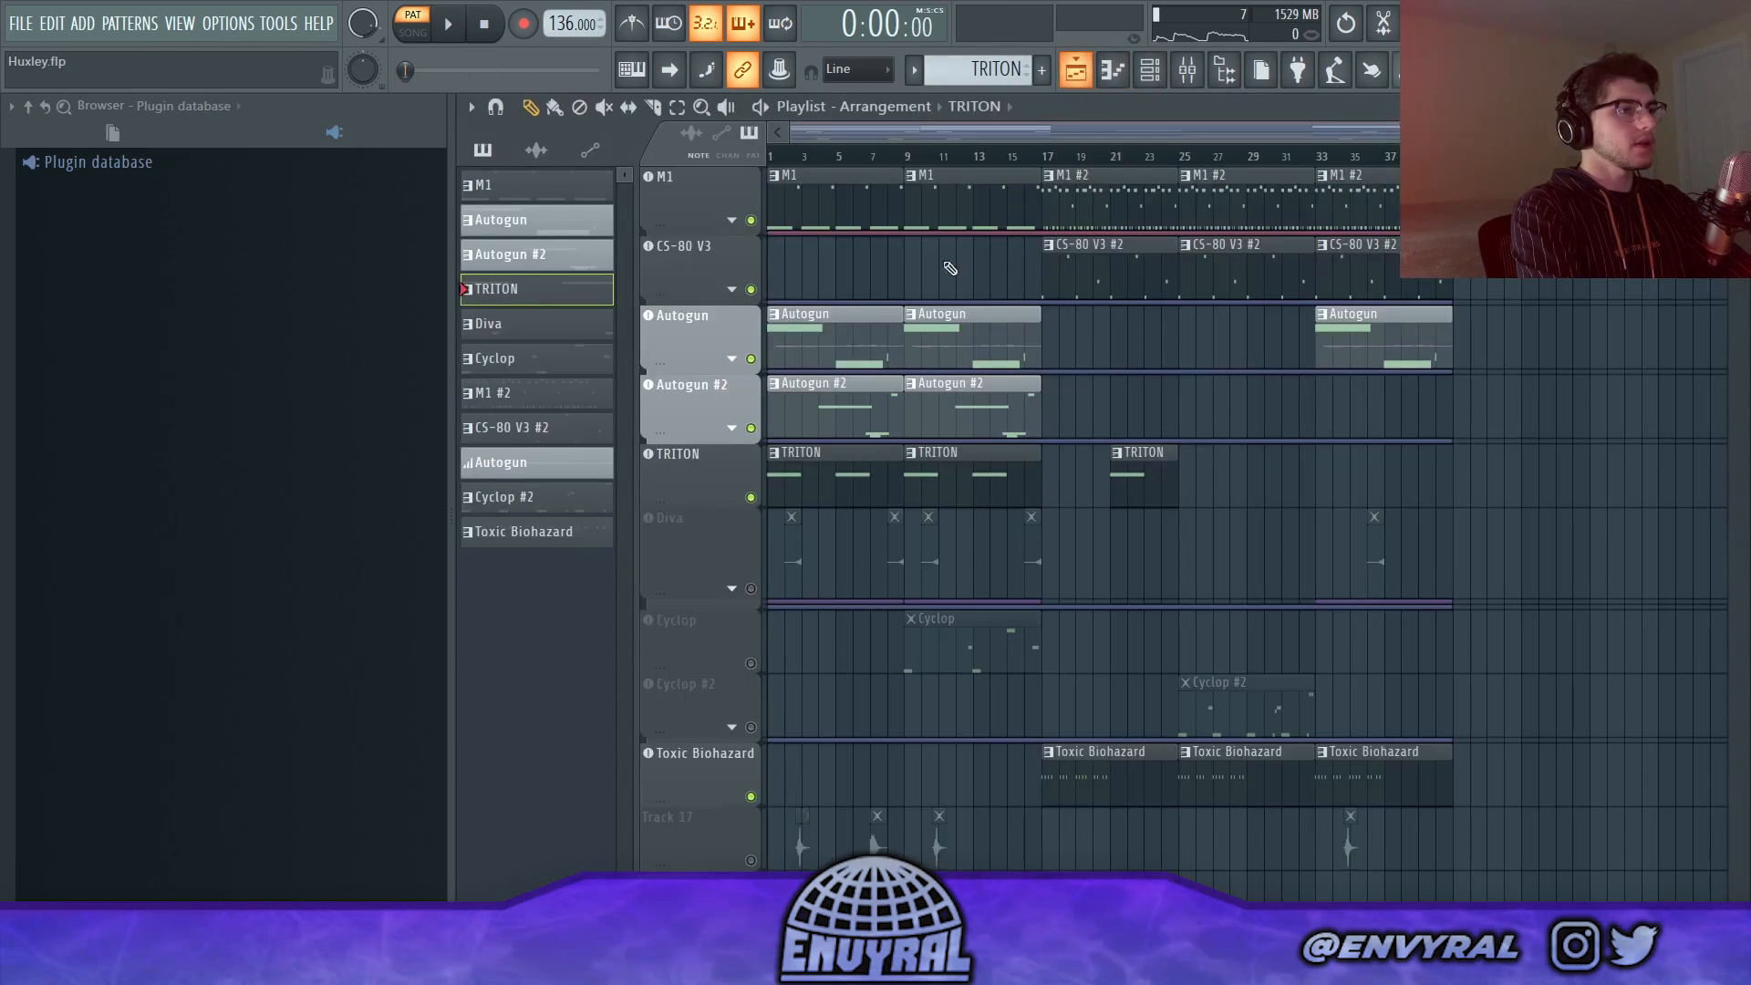
{"action": "right_click", "coordinate": [721, 522]}
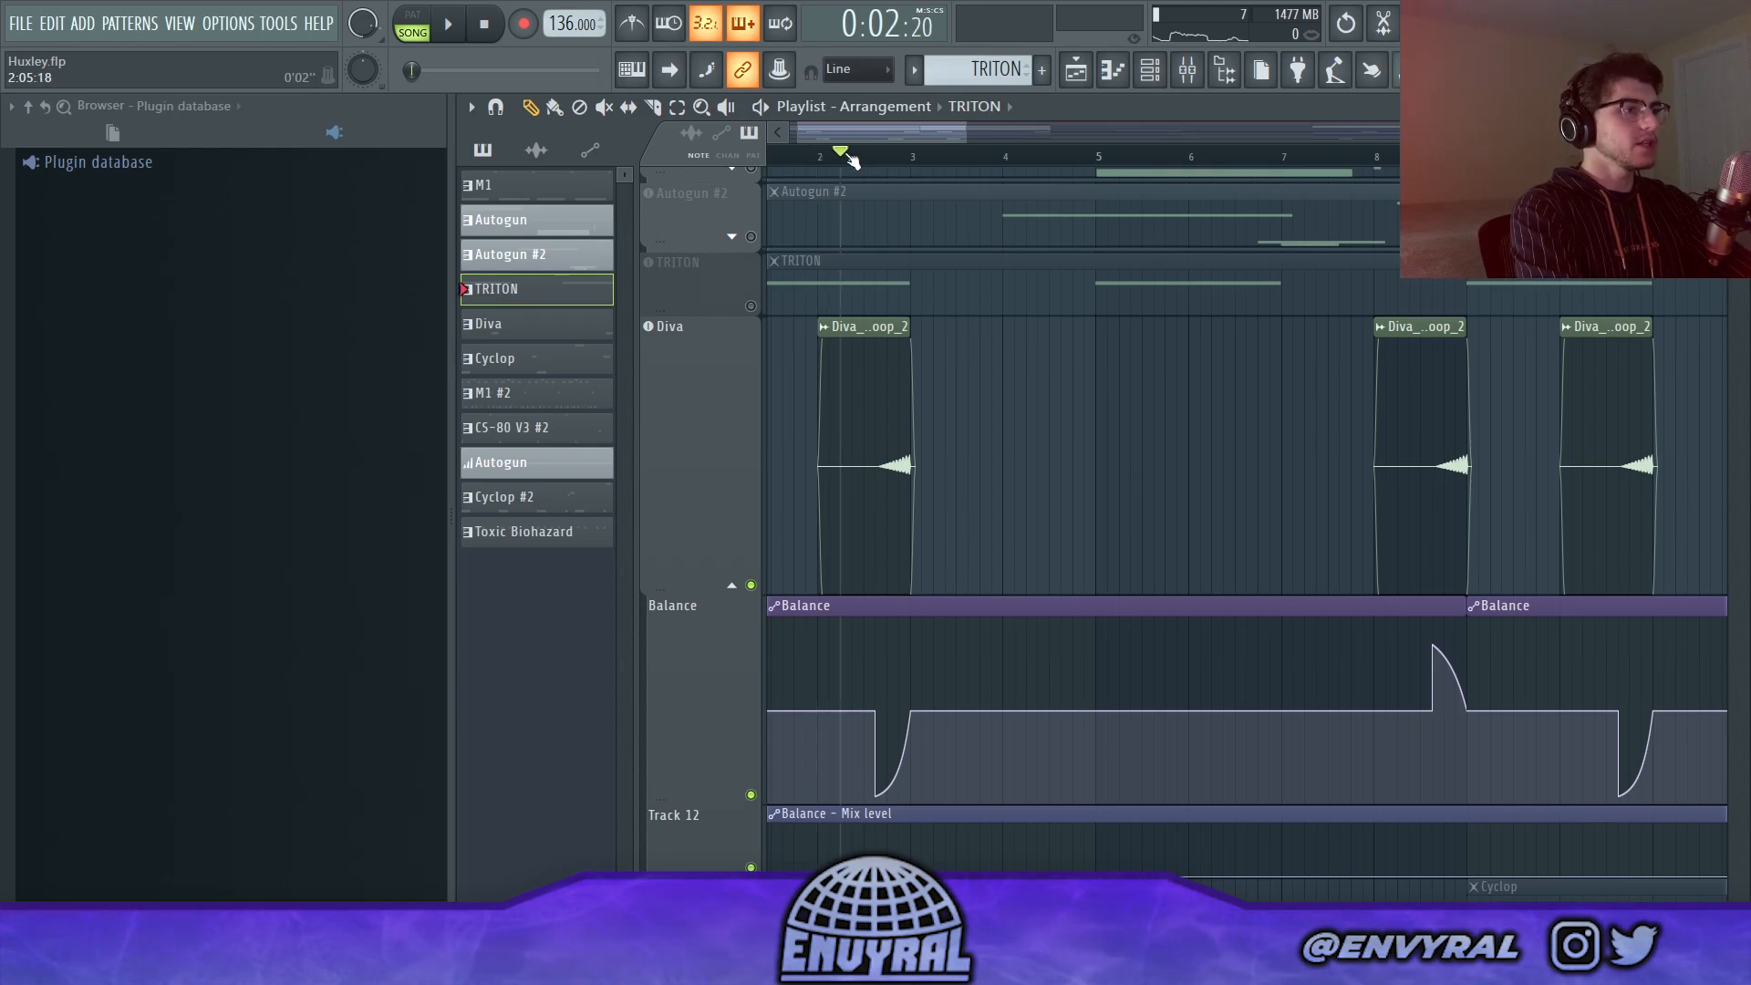
{"action": "scroll", "coordinate": [850, 161], "scroll_direction": "up", "scroll_amount": 3}
{"action": "key", "text": "space"}
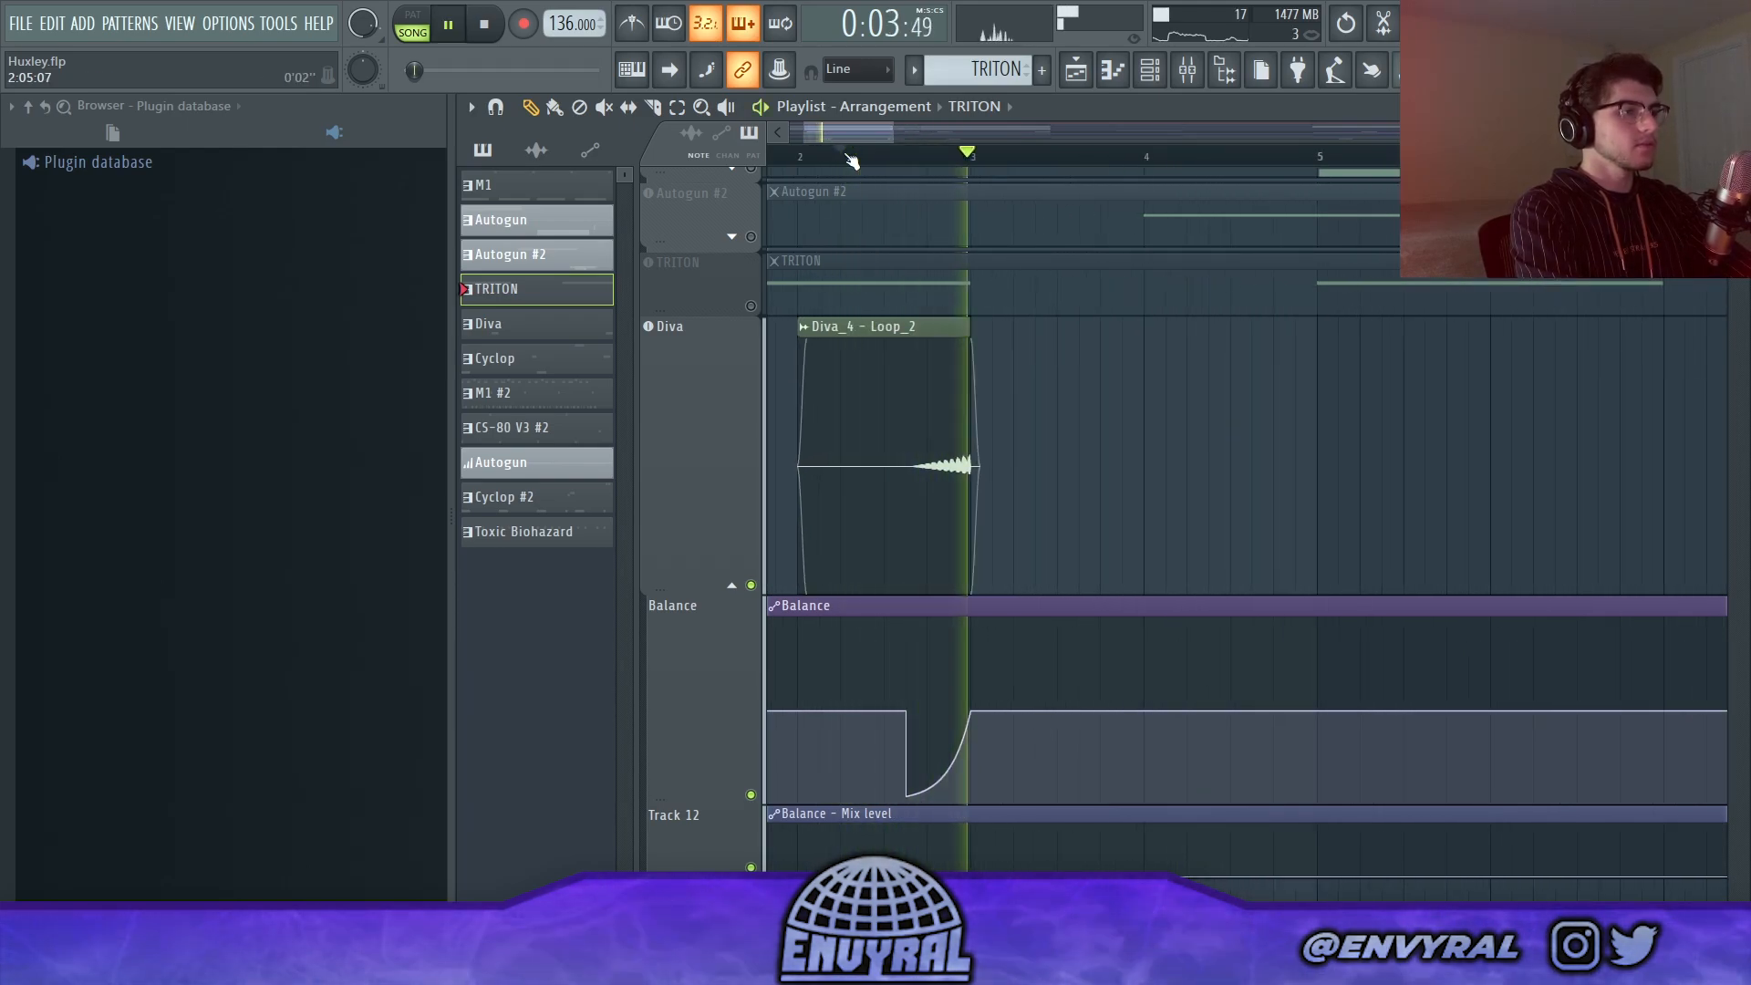
Step: Play the Diva clip just before bar 9 with its Balance automation, and play the layers together from the start
{"action": "scroll", "coordinate": [850, 161], "scroll_direction": "down", "scroll_amount": 3}
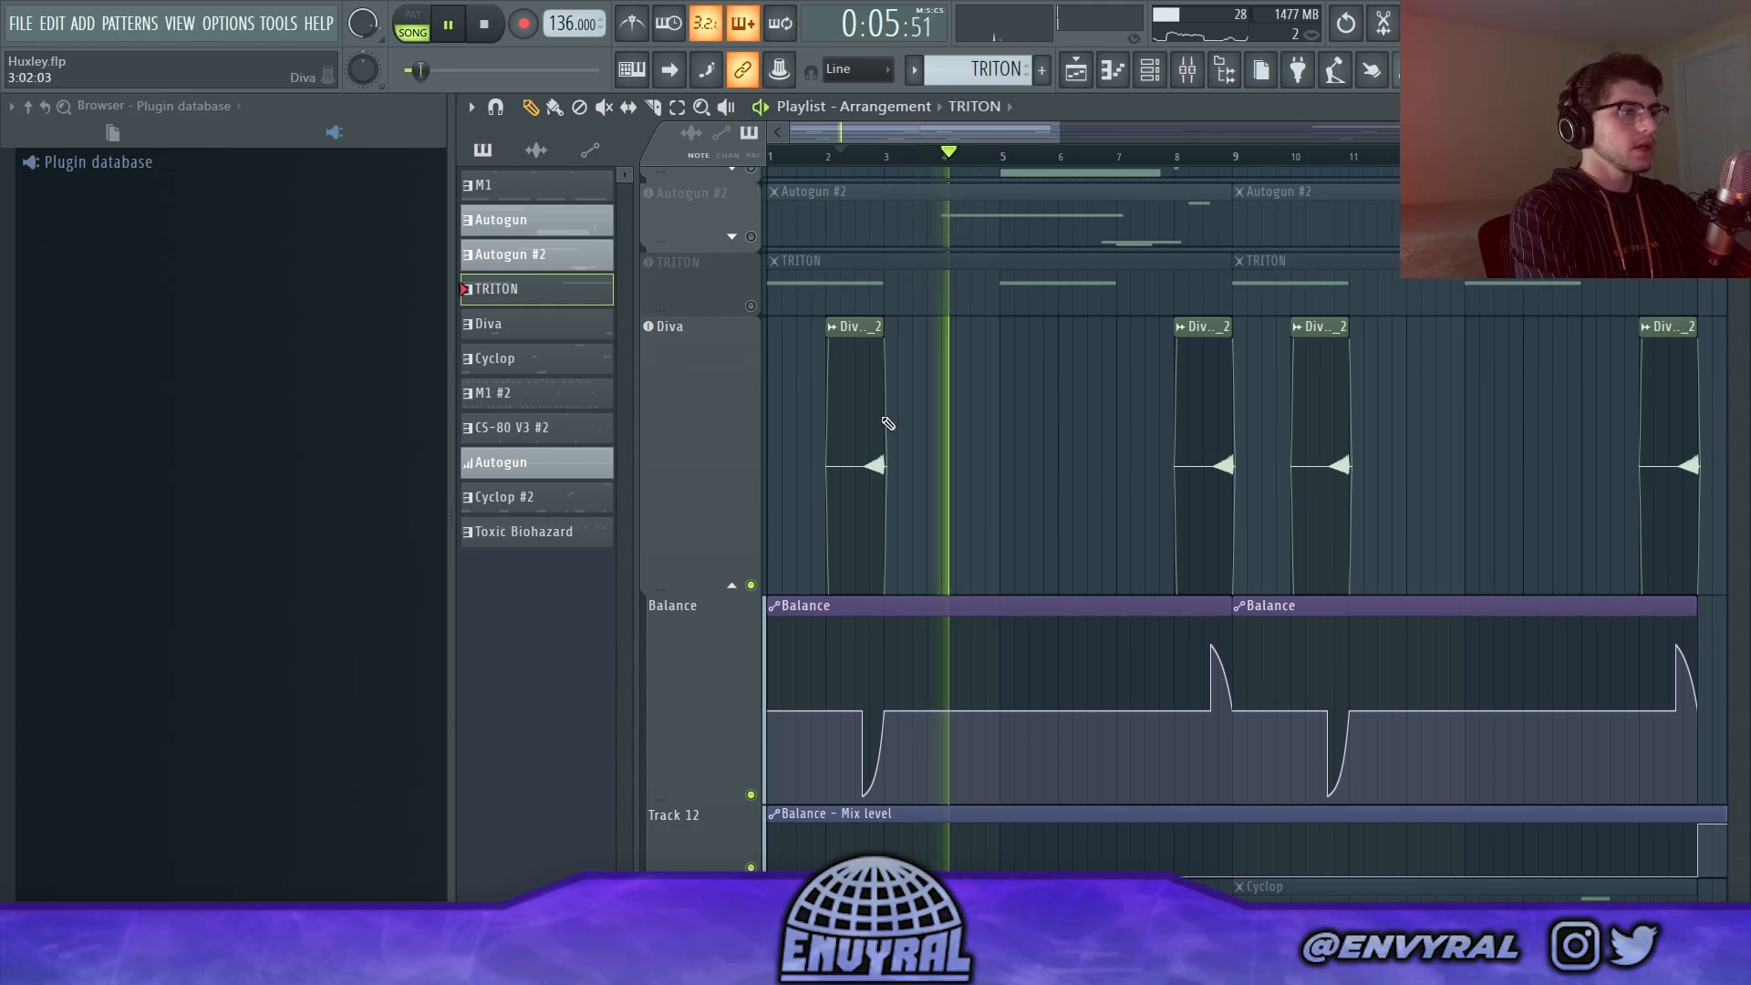
{"action": "left_click", "coordinate": [1179, 157]}
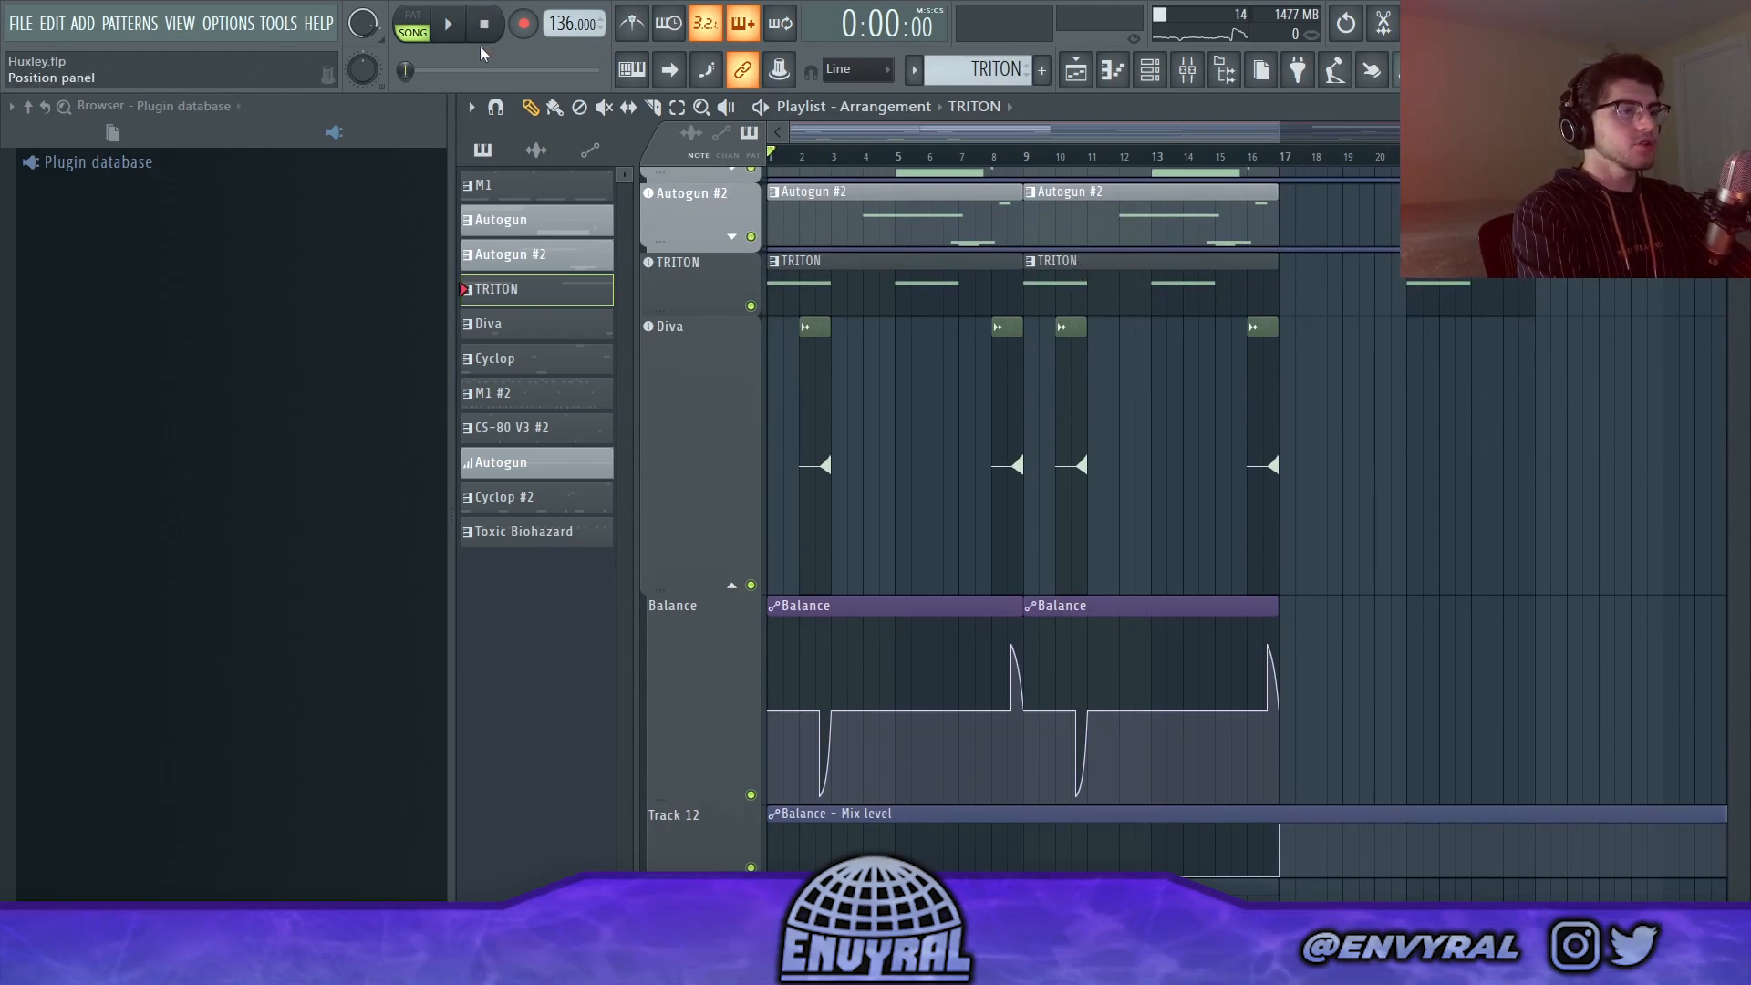
{"action": "left_click", "coordinate": [462, 27]}
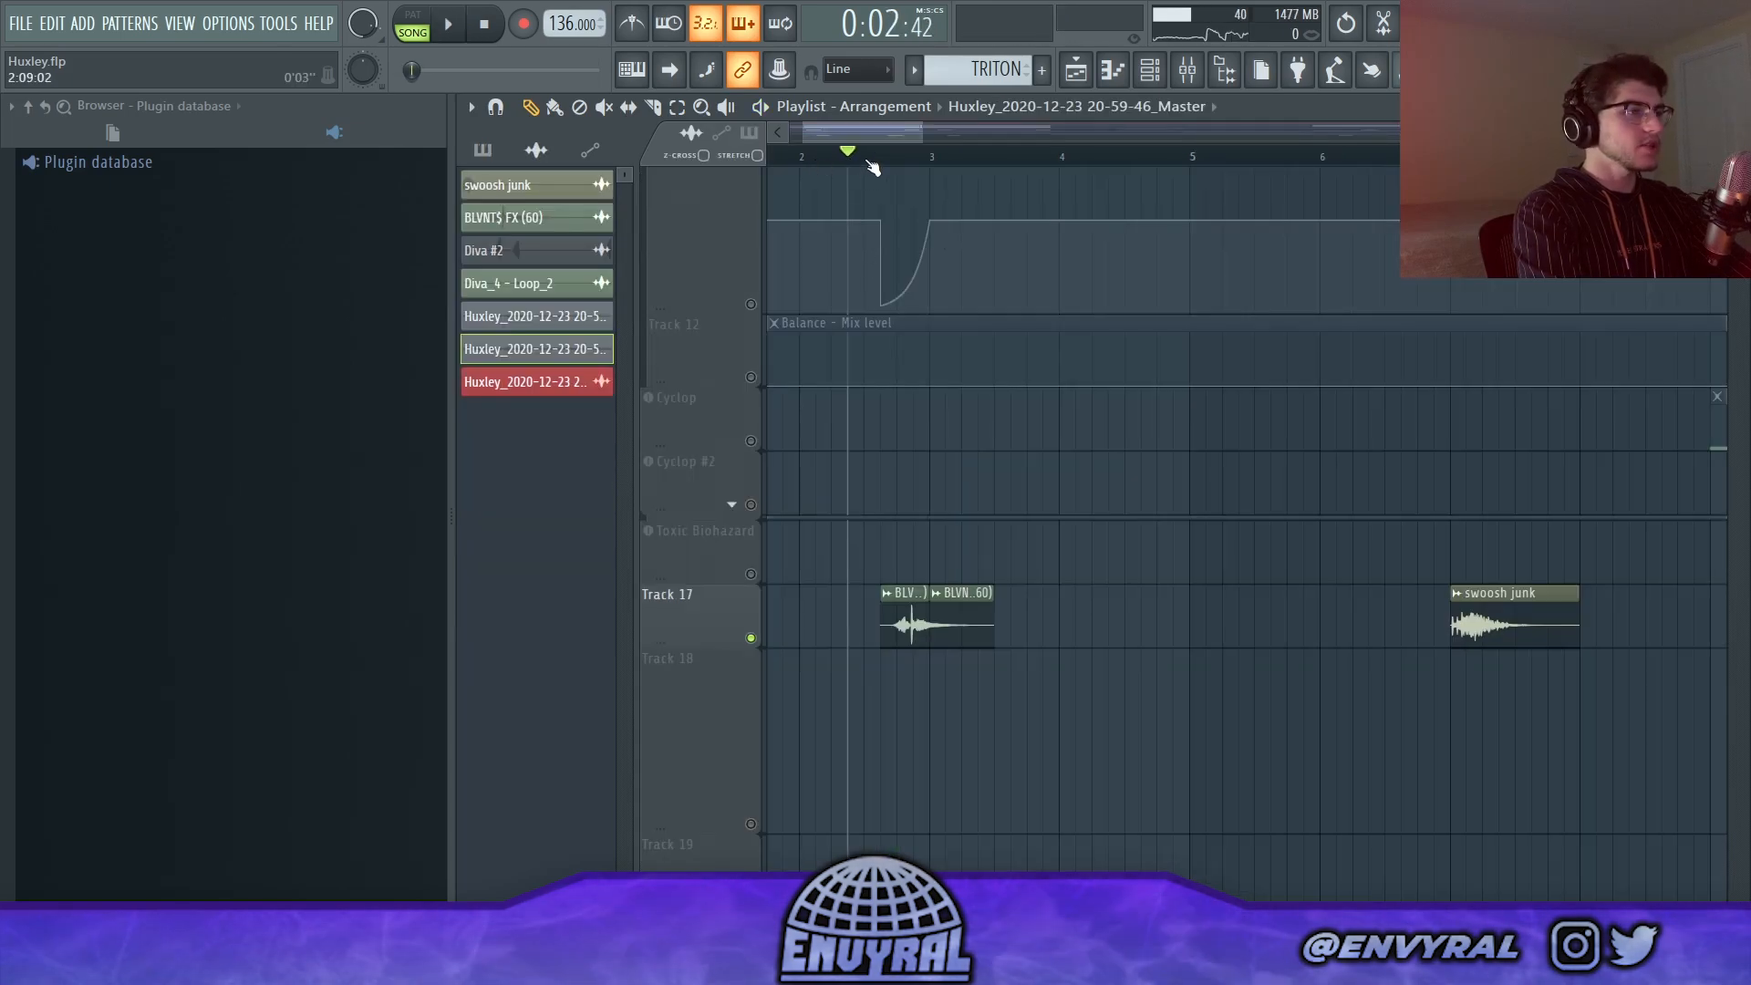
Step: Play the effect clips on soloed Track 17, and play all the layers together in the playlist up to about bar 9
{"action": "left_click", "coordinate": [452, 33]}
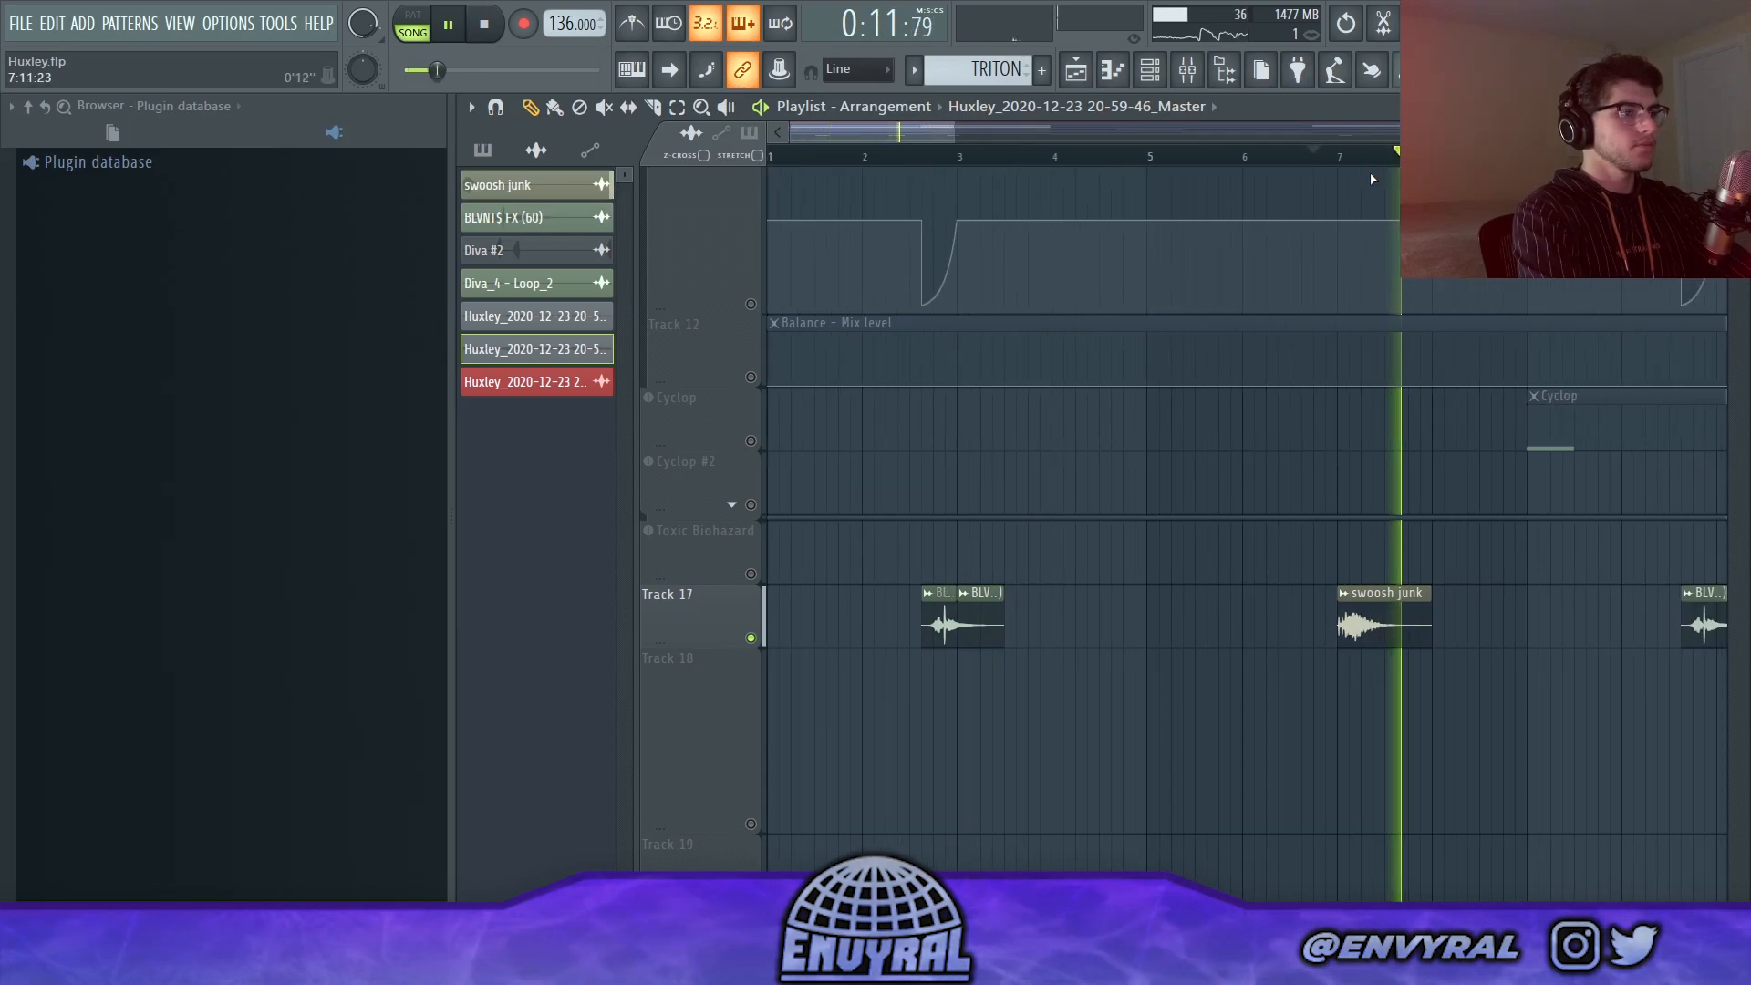
{"action": "key", "text": "space"}
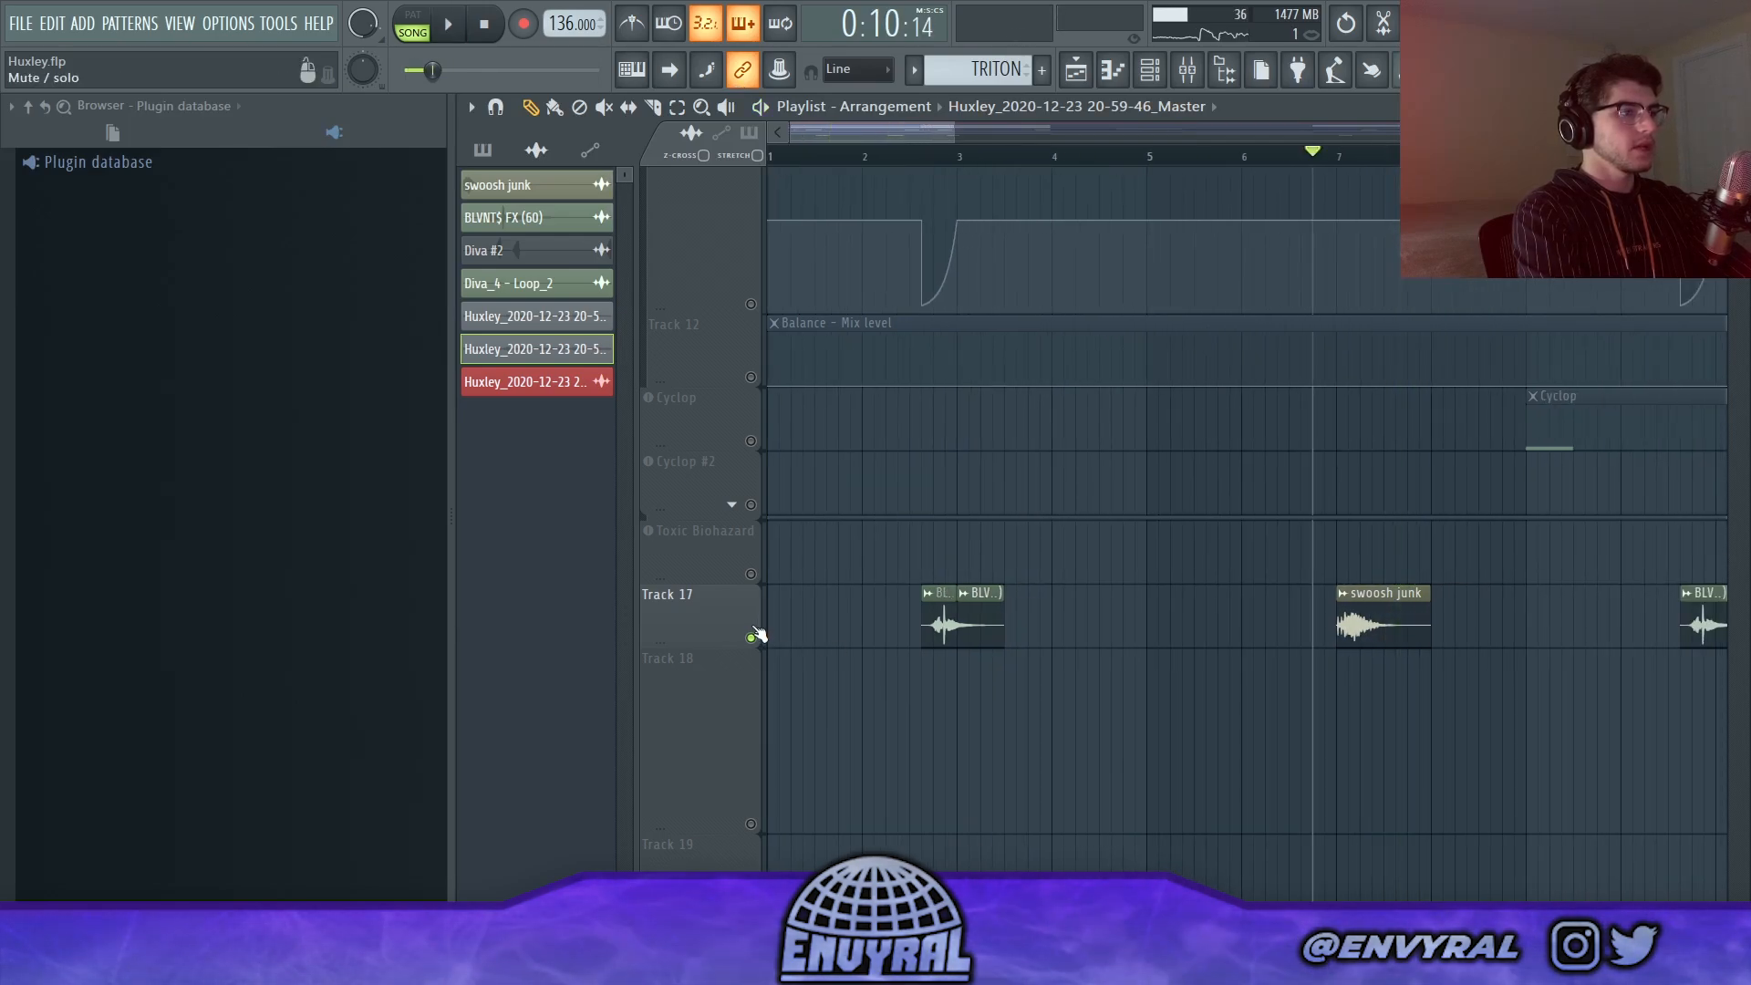
{"action": "scroll", "coordinate": [939, 501], "scroll_direction": "up", "scroll_amount": 4}
{"action": "scroll", "coordinate": [853, 156], "scroll_direction": "down", "scroll_amount": 4}
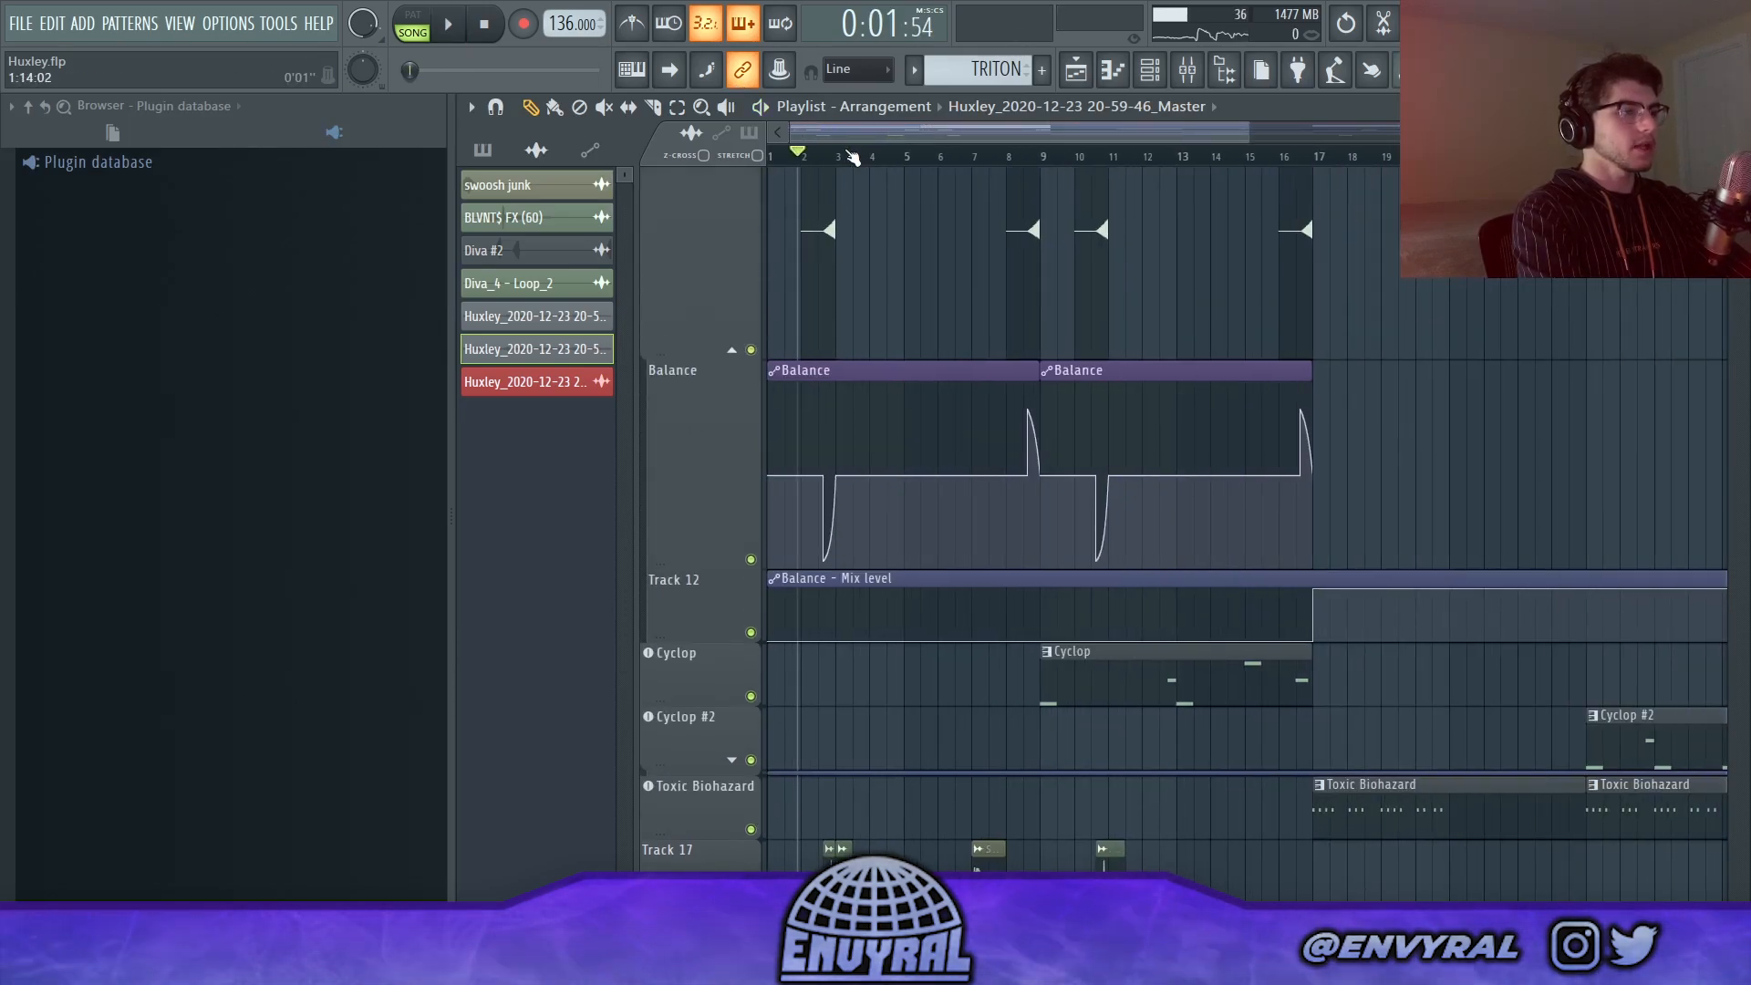
{"action": "key", "text": "space"}
{"action": "scroll", "coordinate": [887, 330], "scroll_direction": "down", "scroll_amount": 4}
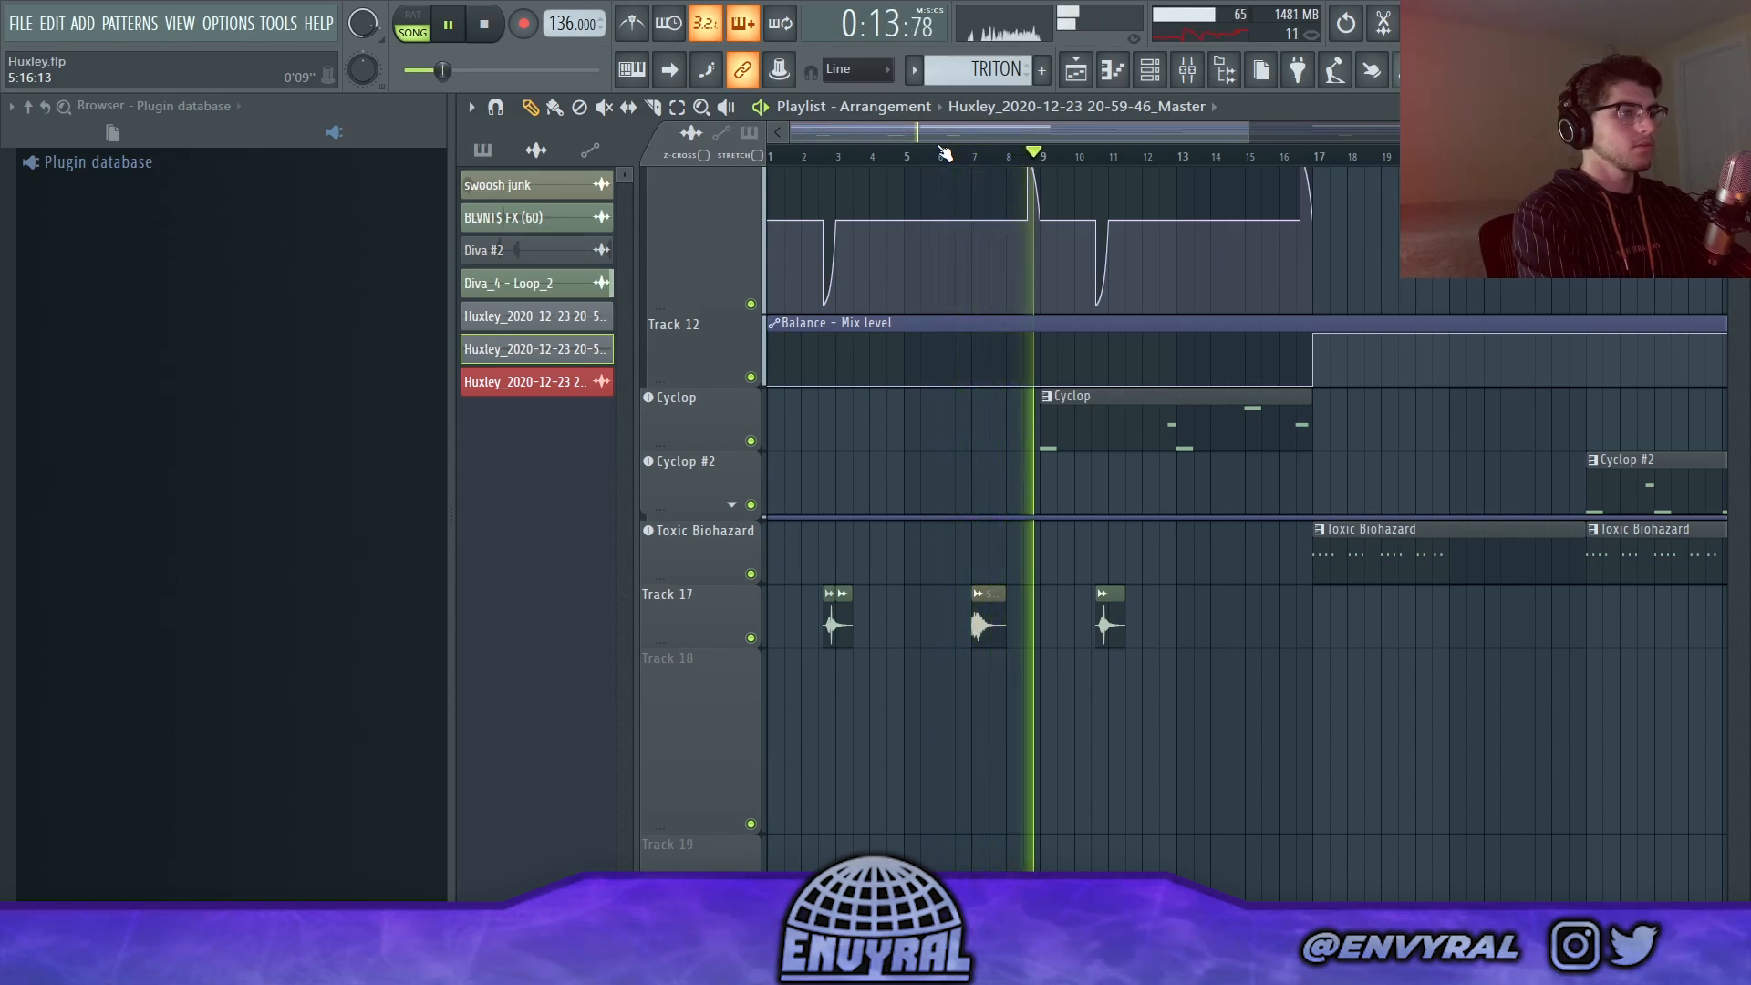
{"action": "key", "text": "space"}
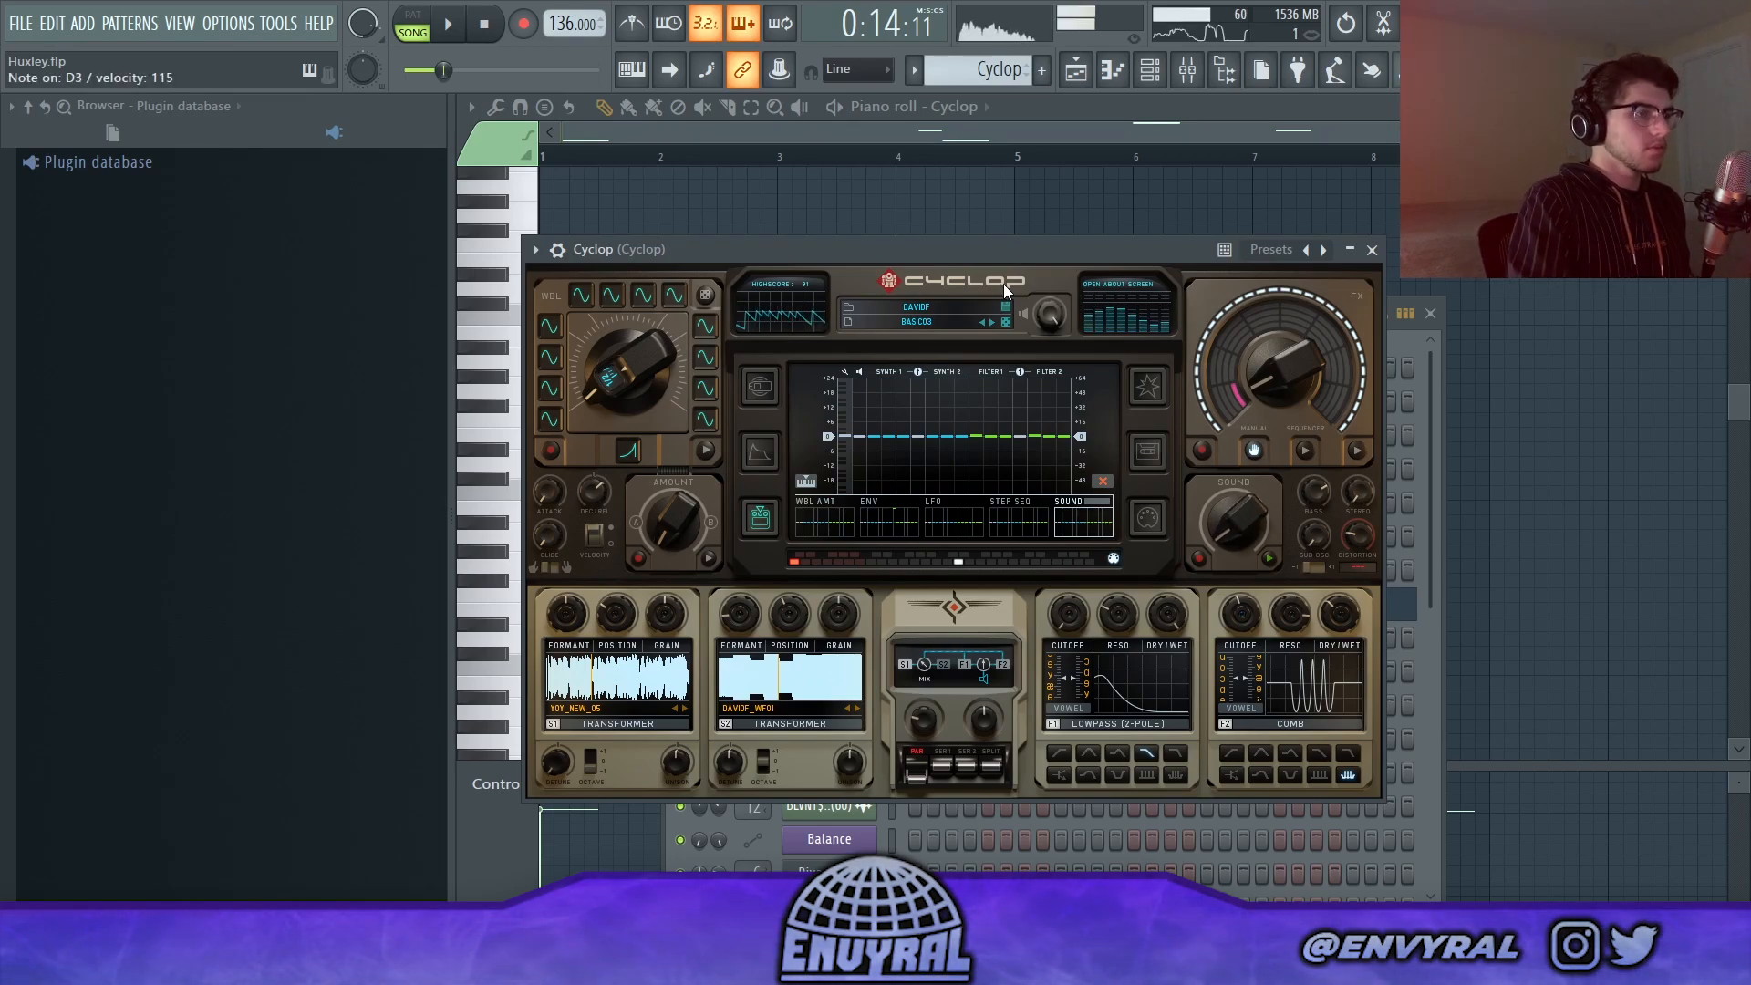
Step: Close the Cyclop instrument window and play its notes with the piano roll in view
{"action": "left_click", "coordinate": [1372, 250]}
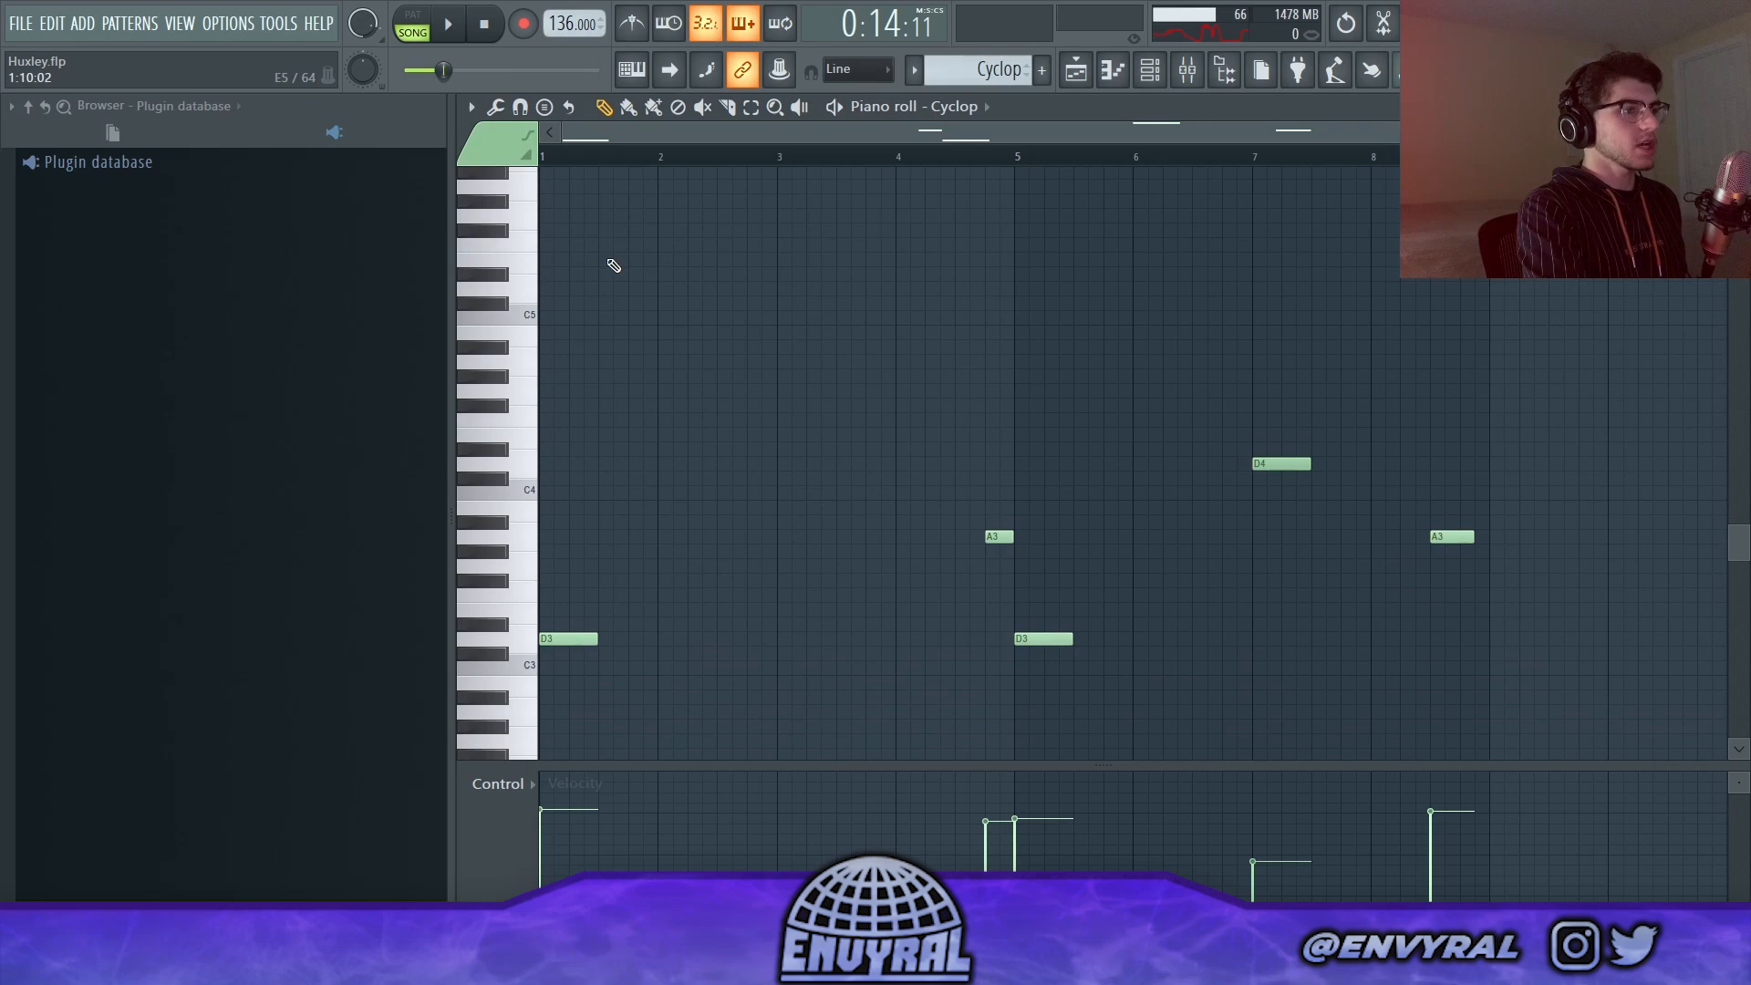
{"action": "scroll", "coordinate": [614, 265], "scroll_direction": "down", "scroll_amount": 3}
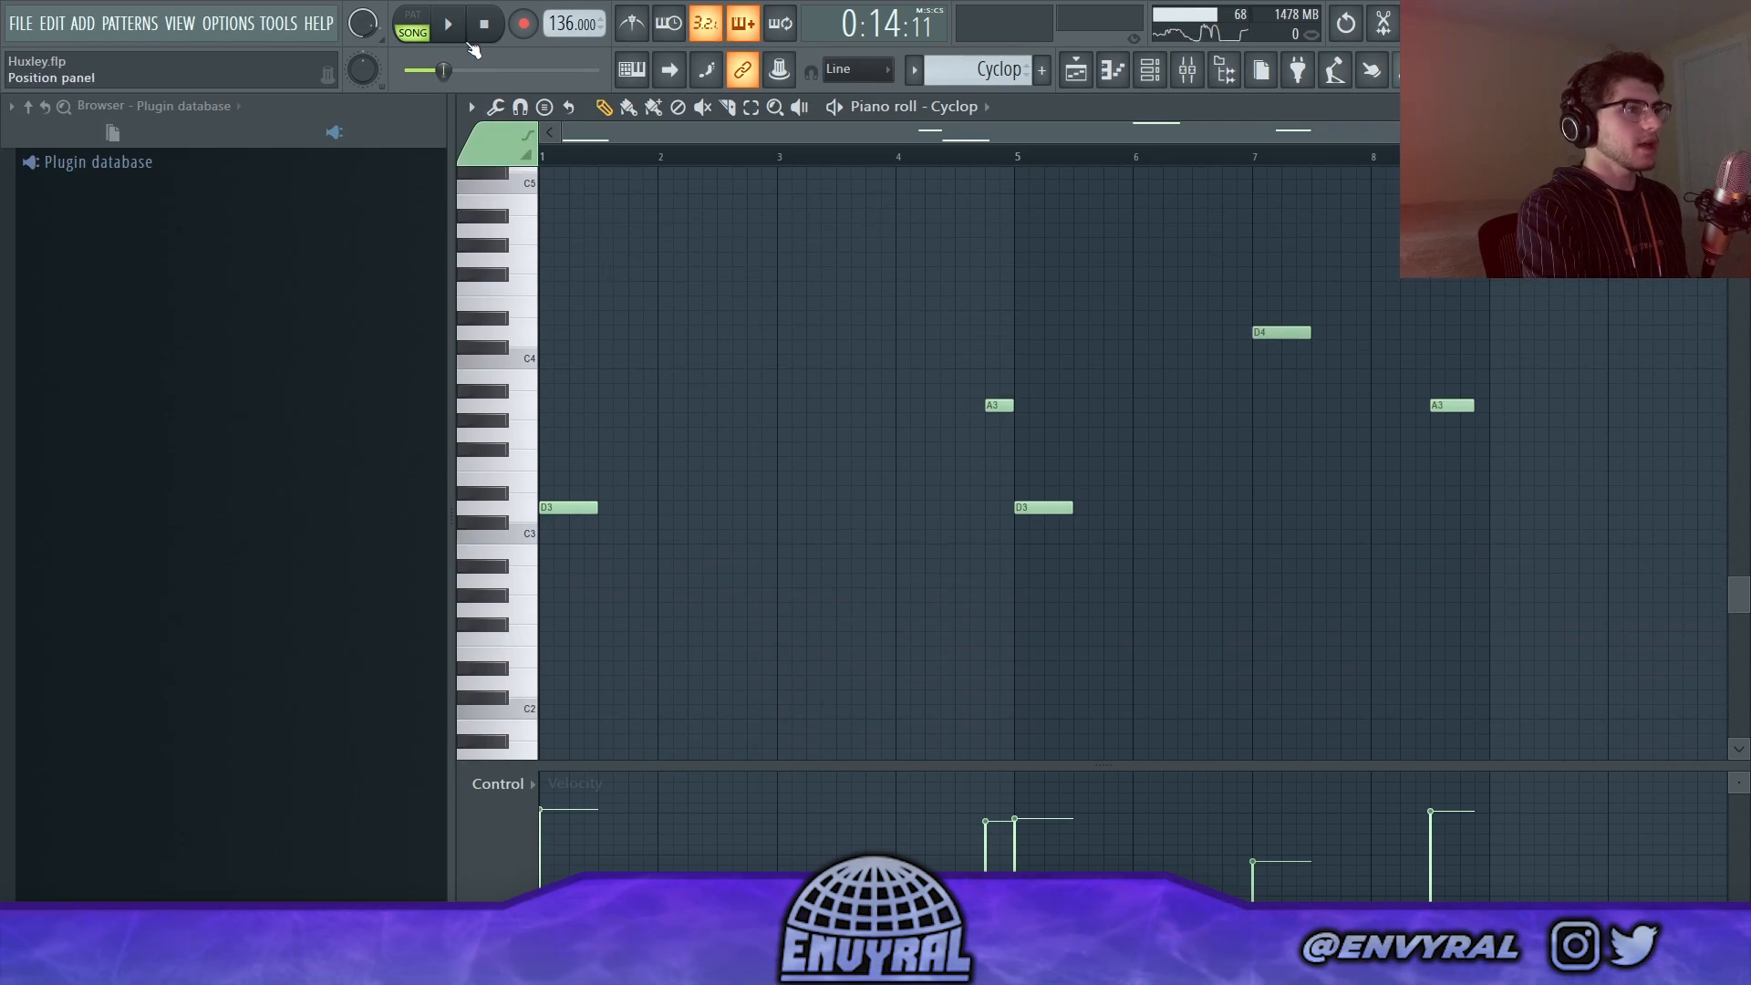
{"action": "left_click", "coordinate": [456, 30]}
{"action": "scroll", "coordinate": [762, 281], "scroll_direction": "down", "scroll_amount": 1, "text": "ctrl"}
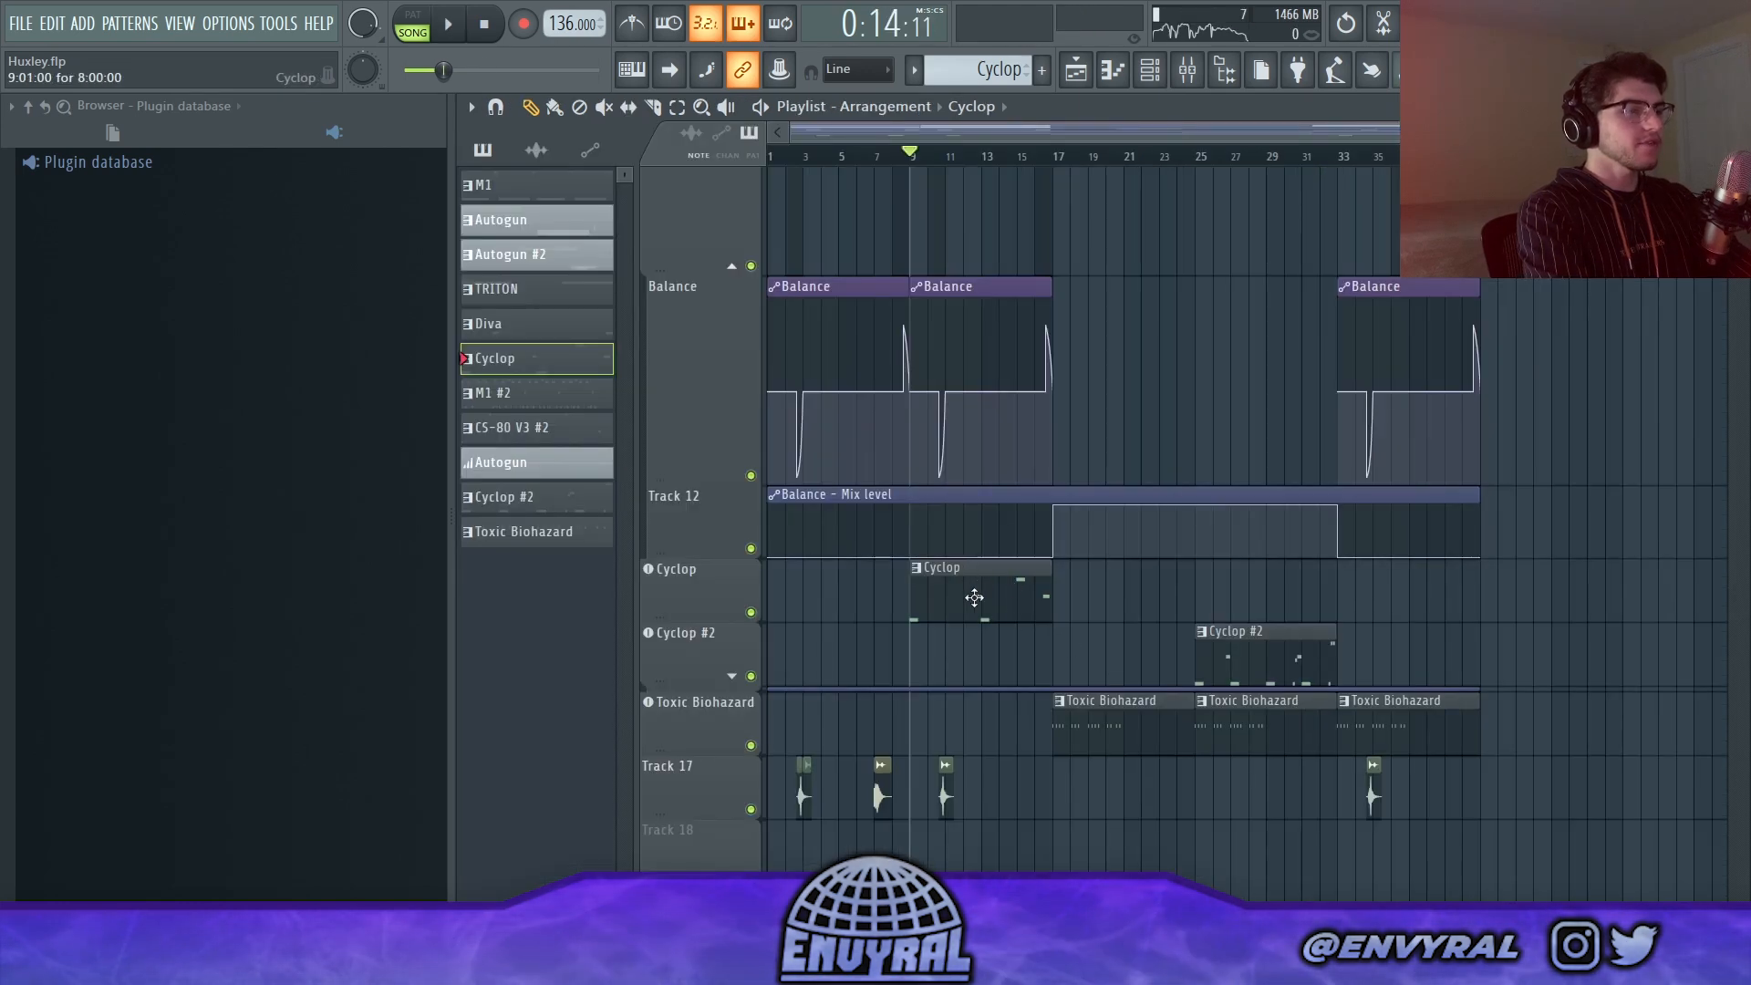
Step: Open the M1 #2 clip at bar 17 in the piano roll and play it in pattern mode
{"action": "scroll", "coordinate": [1090, 626], "scroll_direction": "up", "scroll_amount": 5}
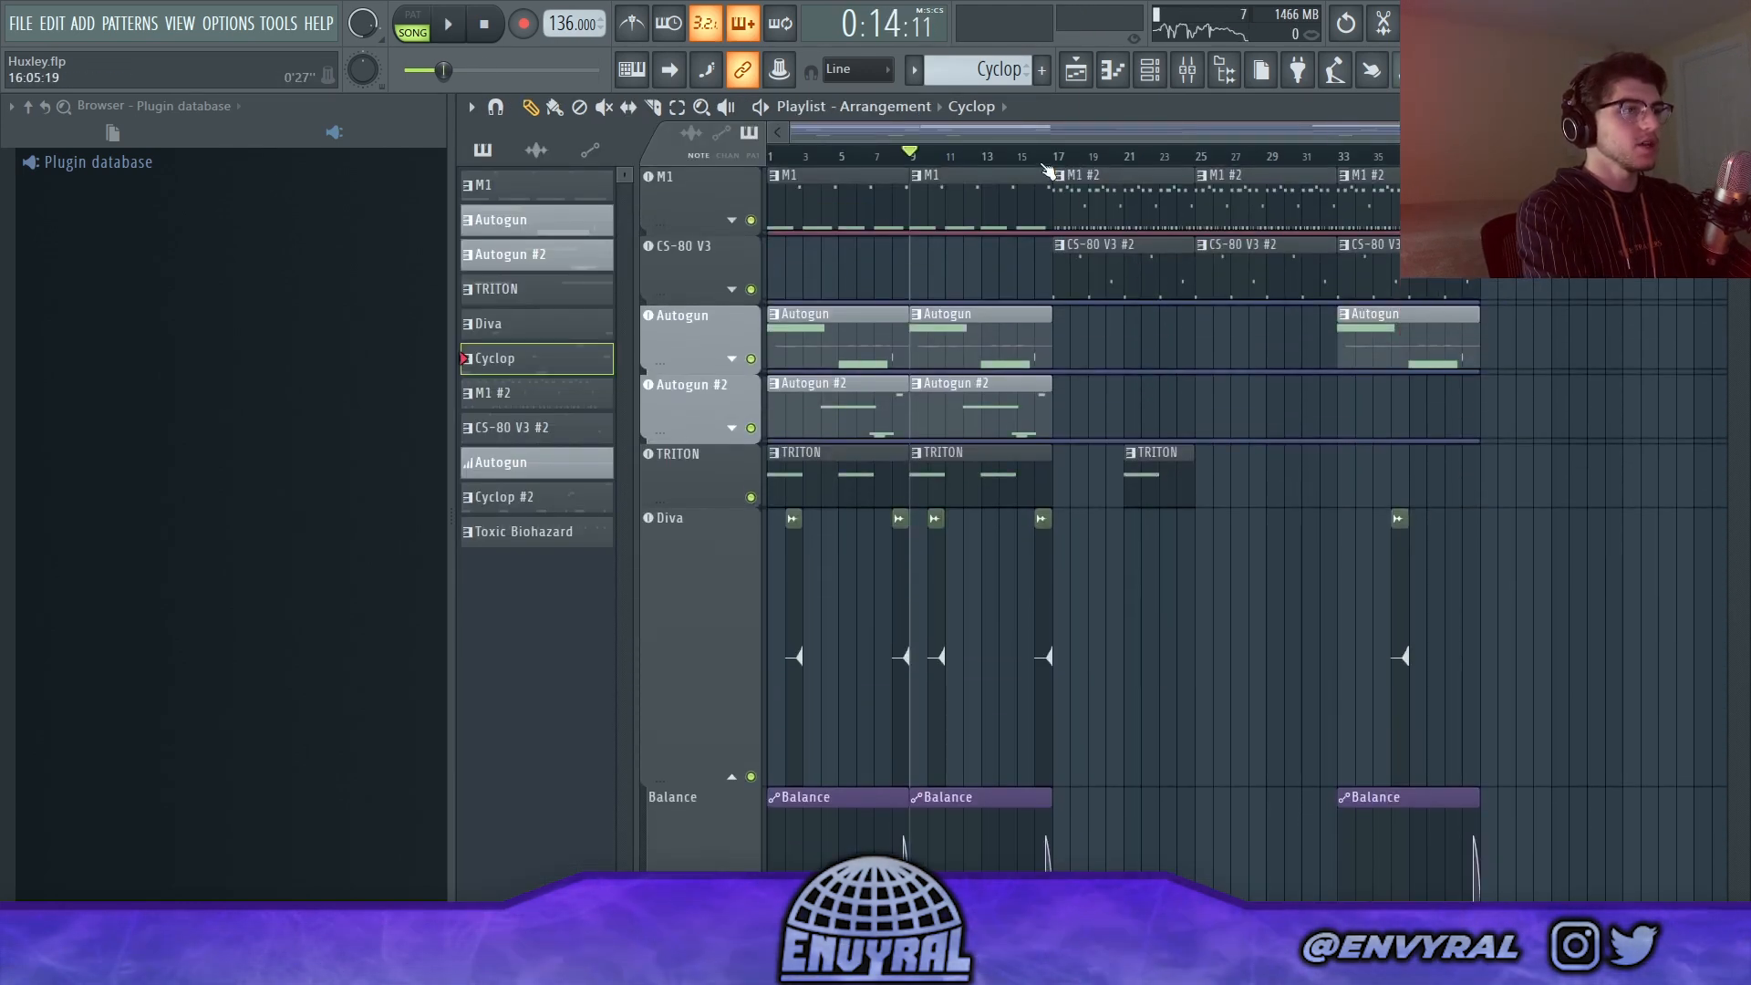
{"action": "left_click", "coordinate": [1153, 224]}
{"action": "double_click", "coordinate": [1117, 192]}
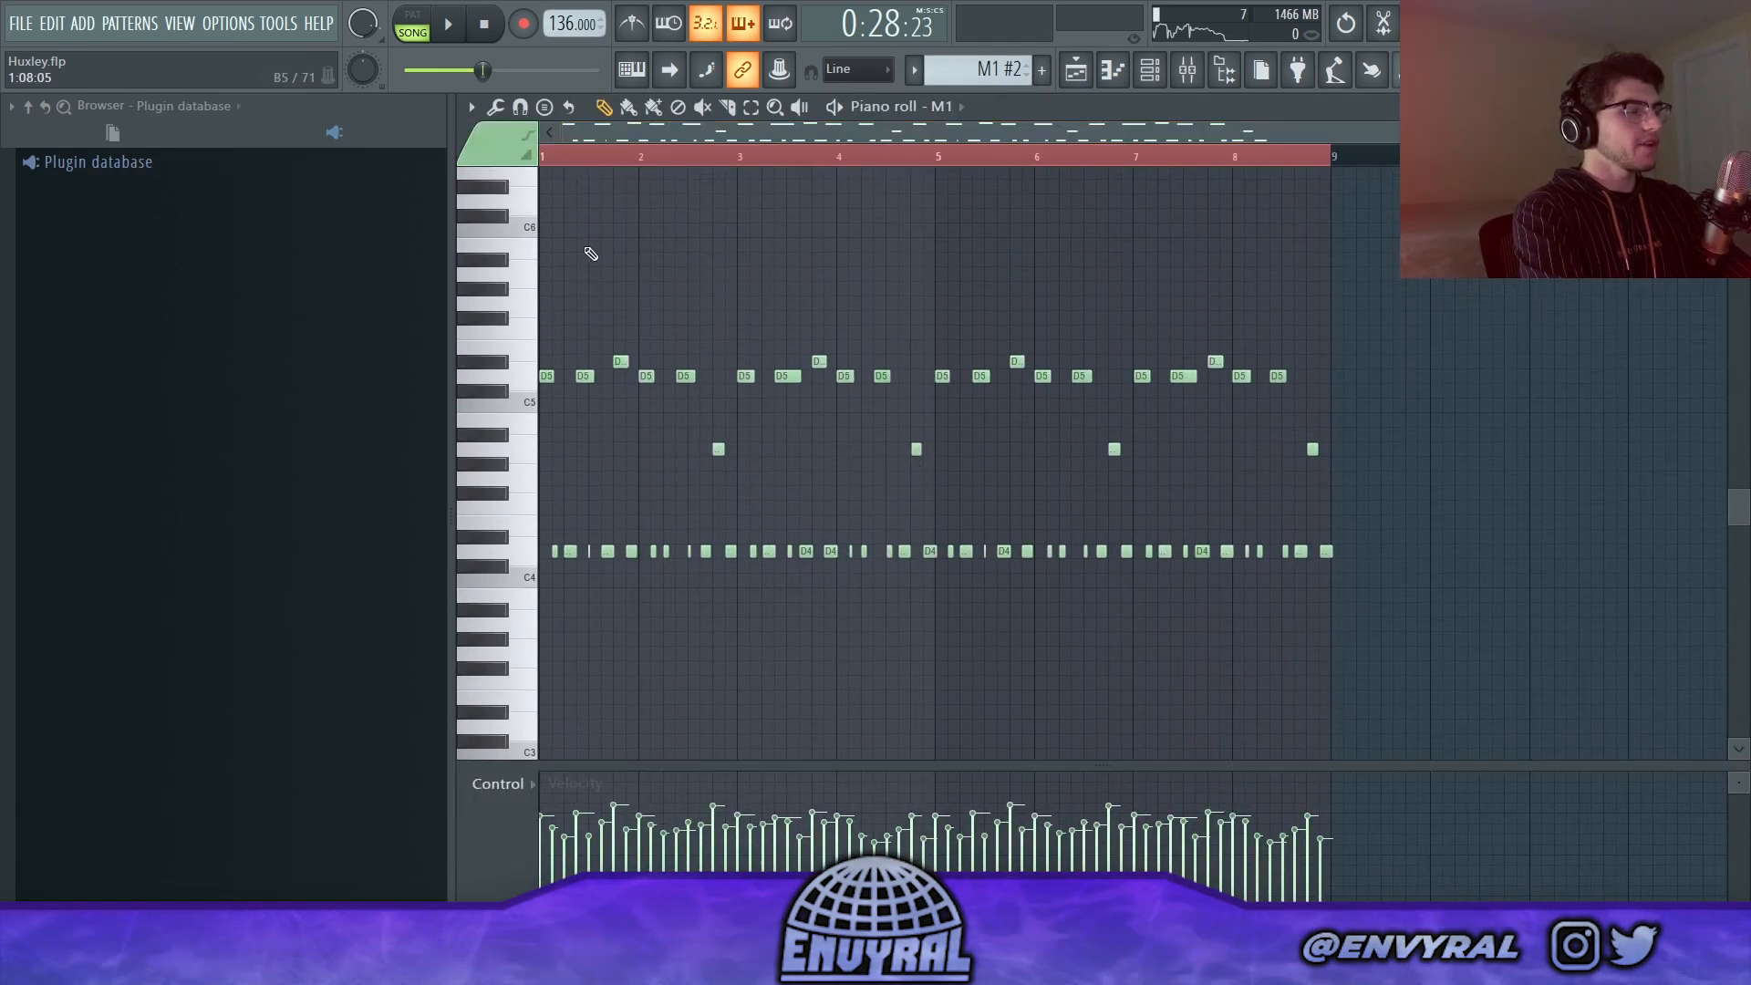
{"action": "left_click", "coordinate": [568, 163]}
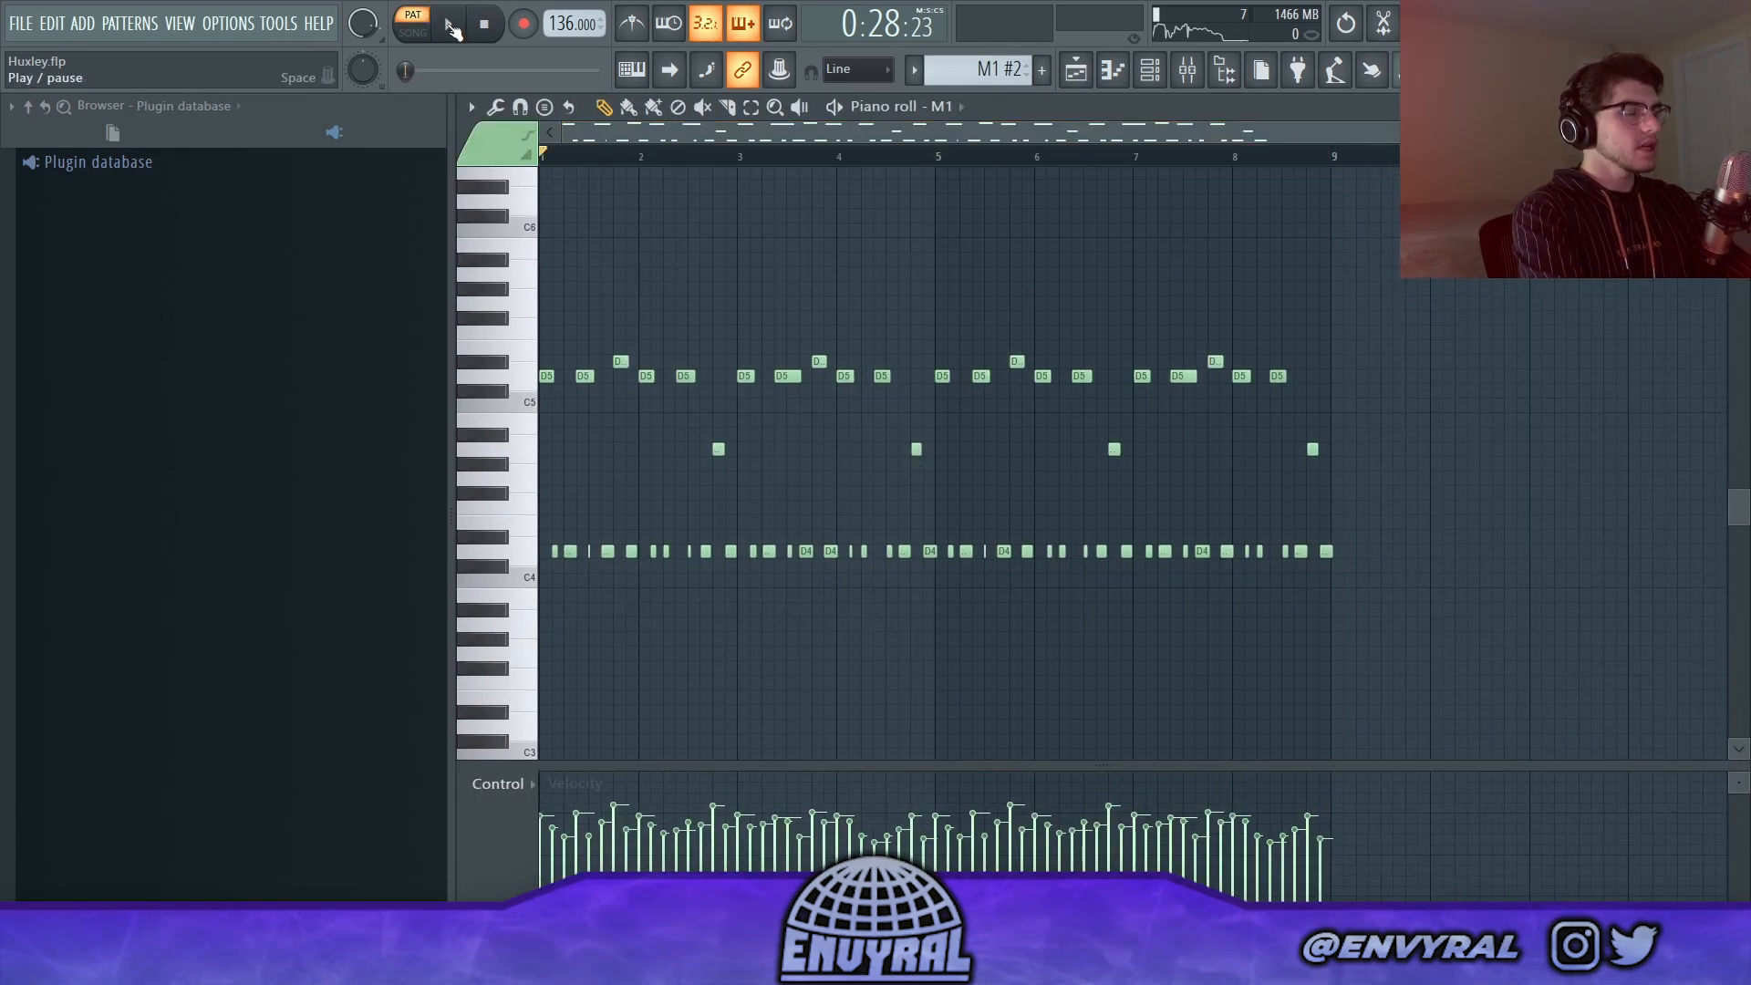
{"action": "left_click", "coordinate": [449, 28]}
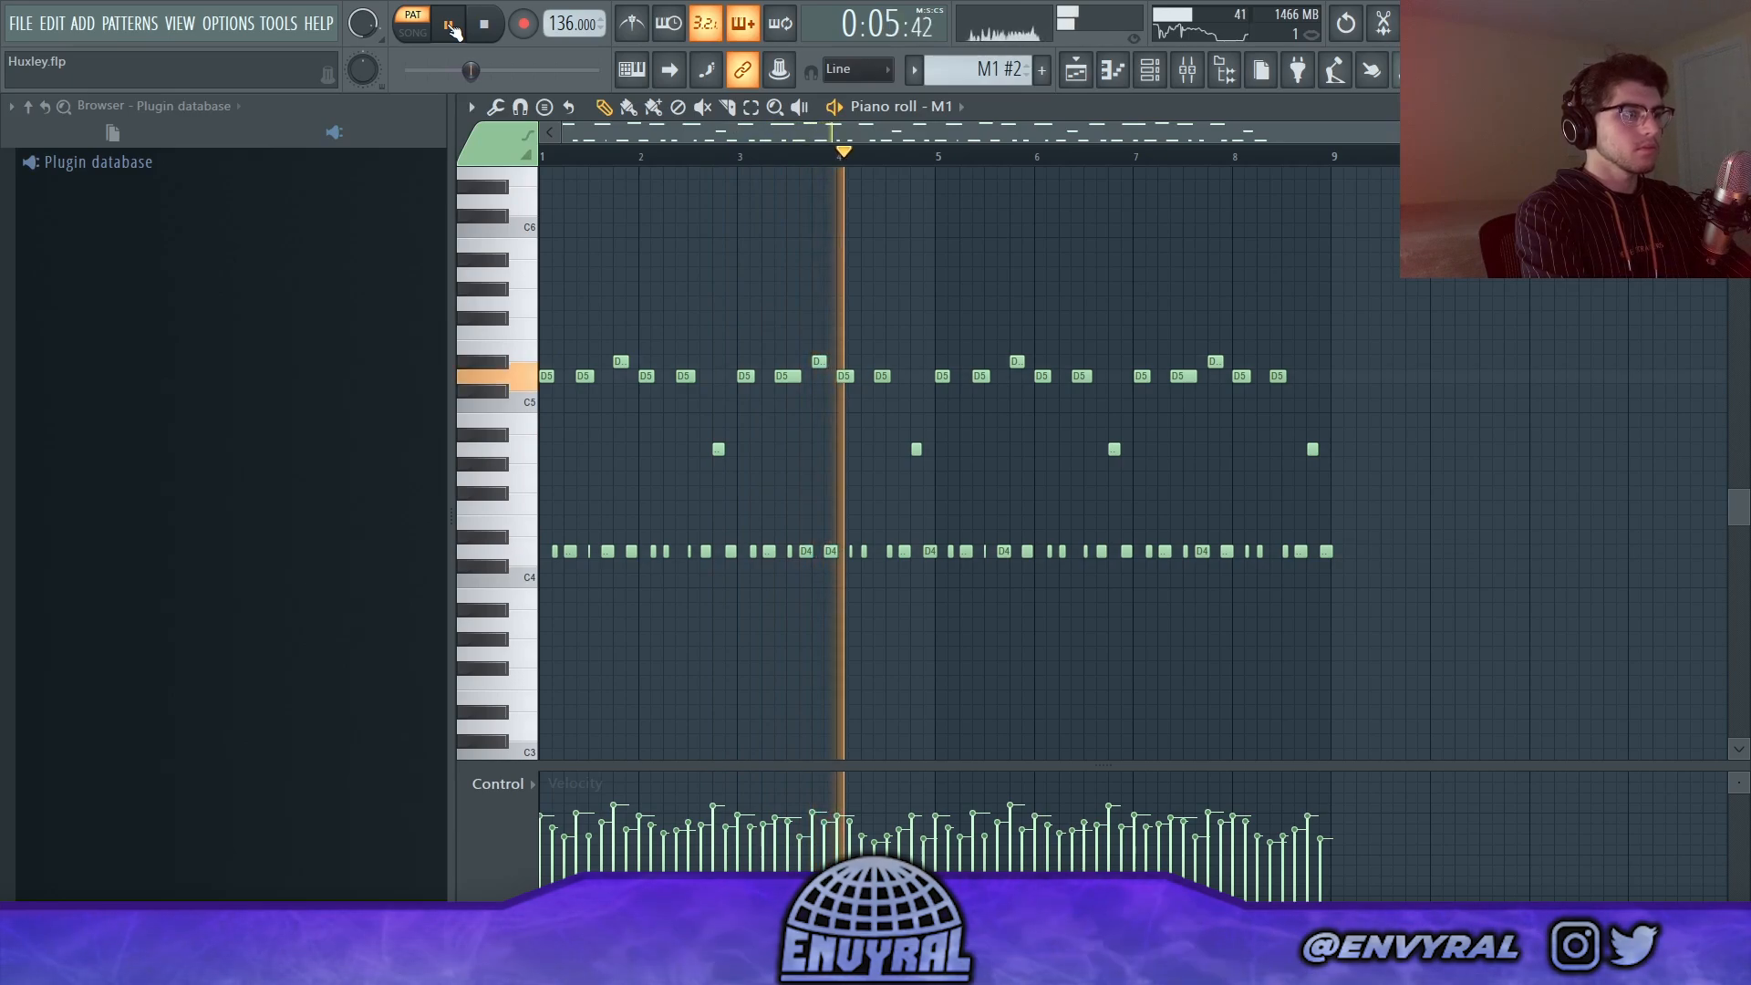
{"action": "key", "text": "space"}
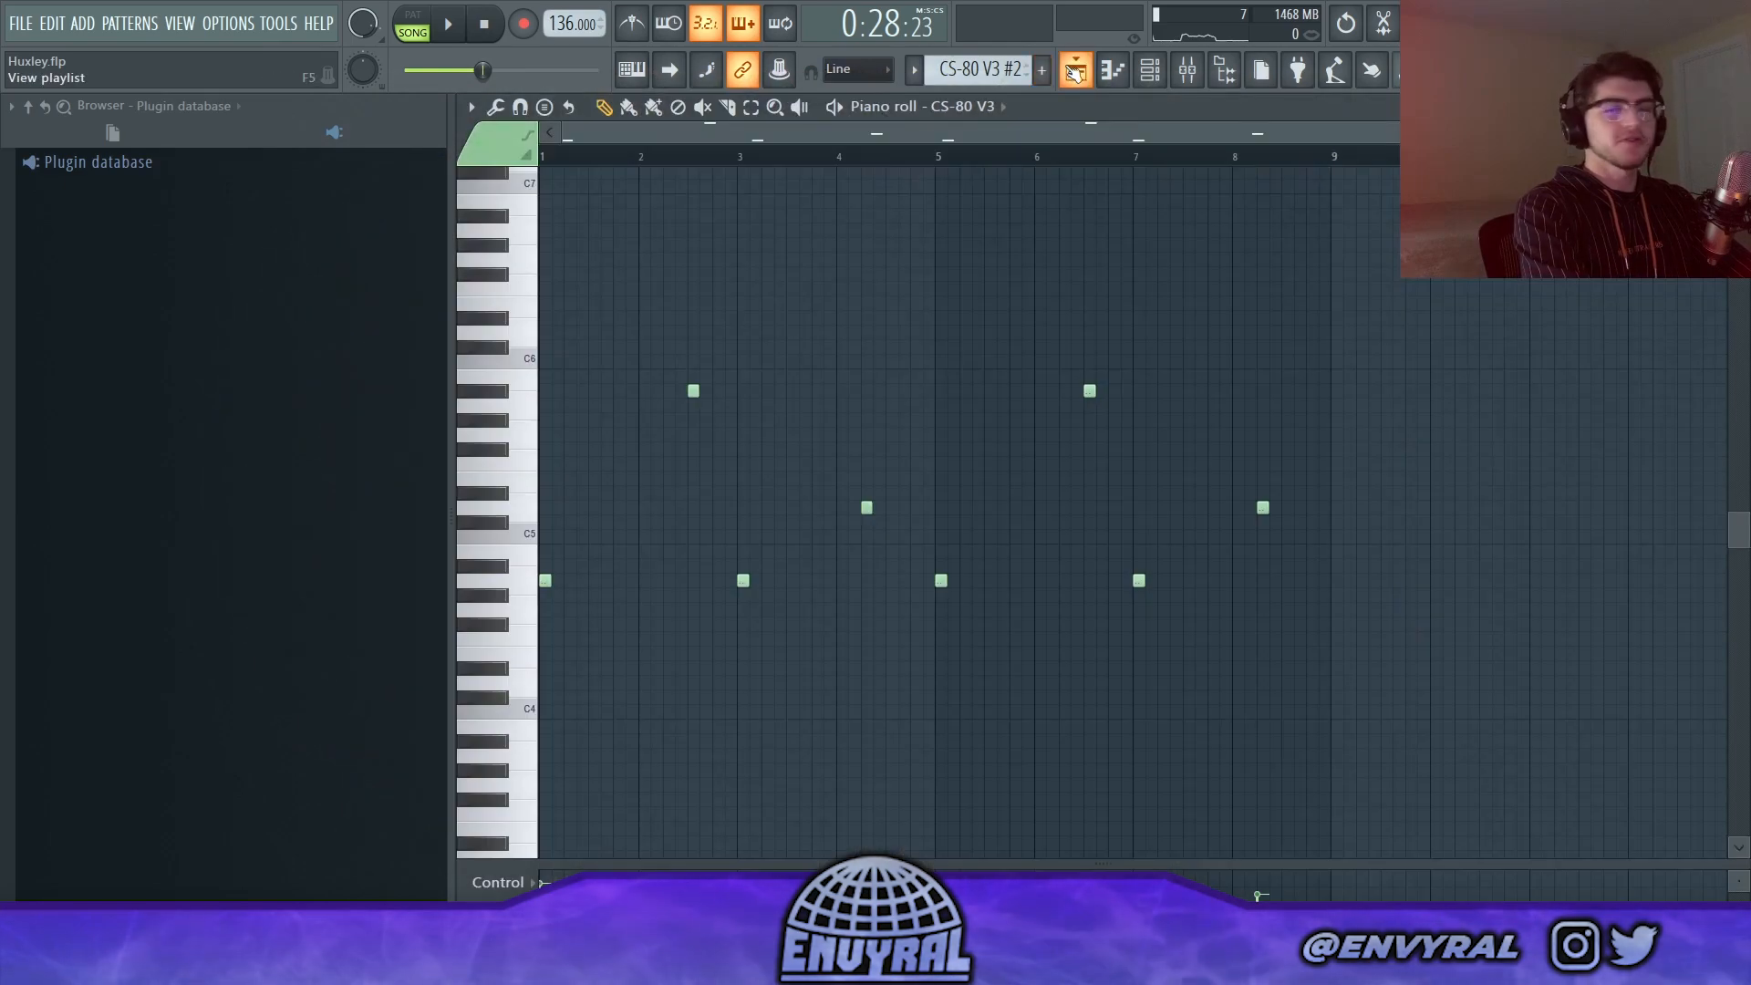
Step: Review the CS-80 V3 layer's Ether Up There preset, piano roll notes and Fruity parametric EQ 2 effect
{"action": "left_click", "coordinate": [1112, 70]}
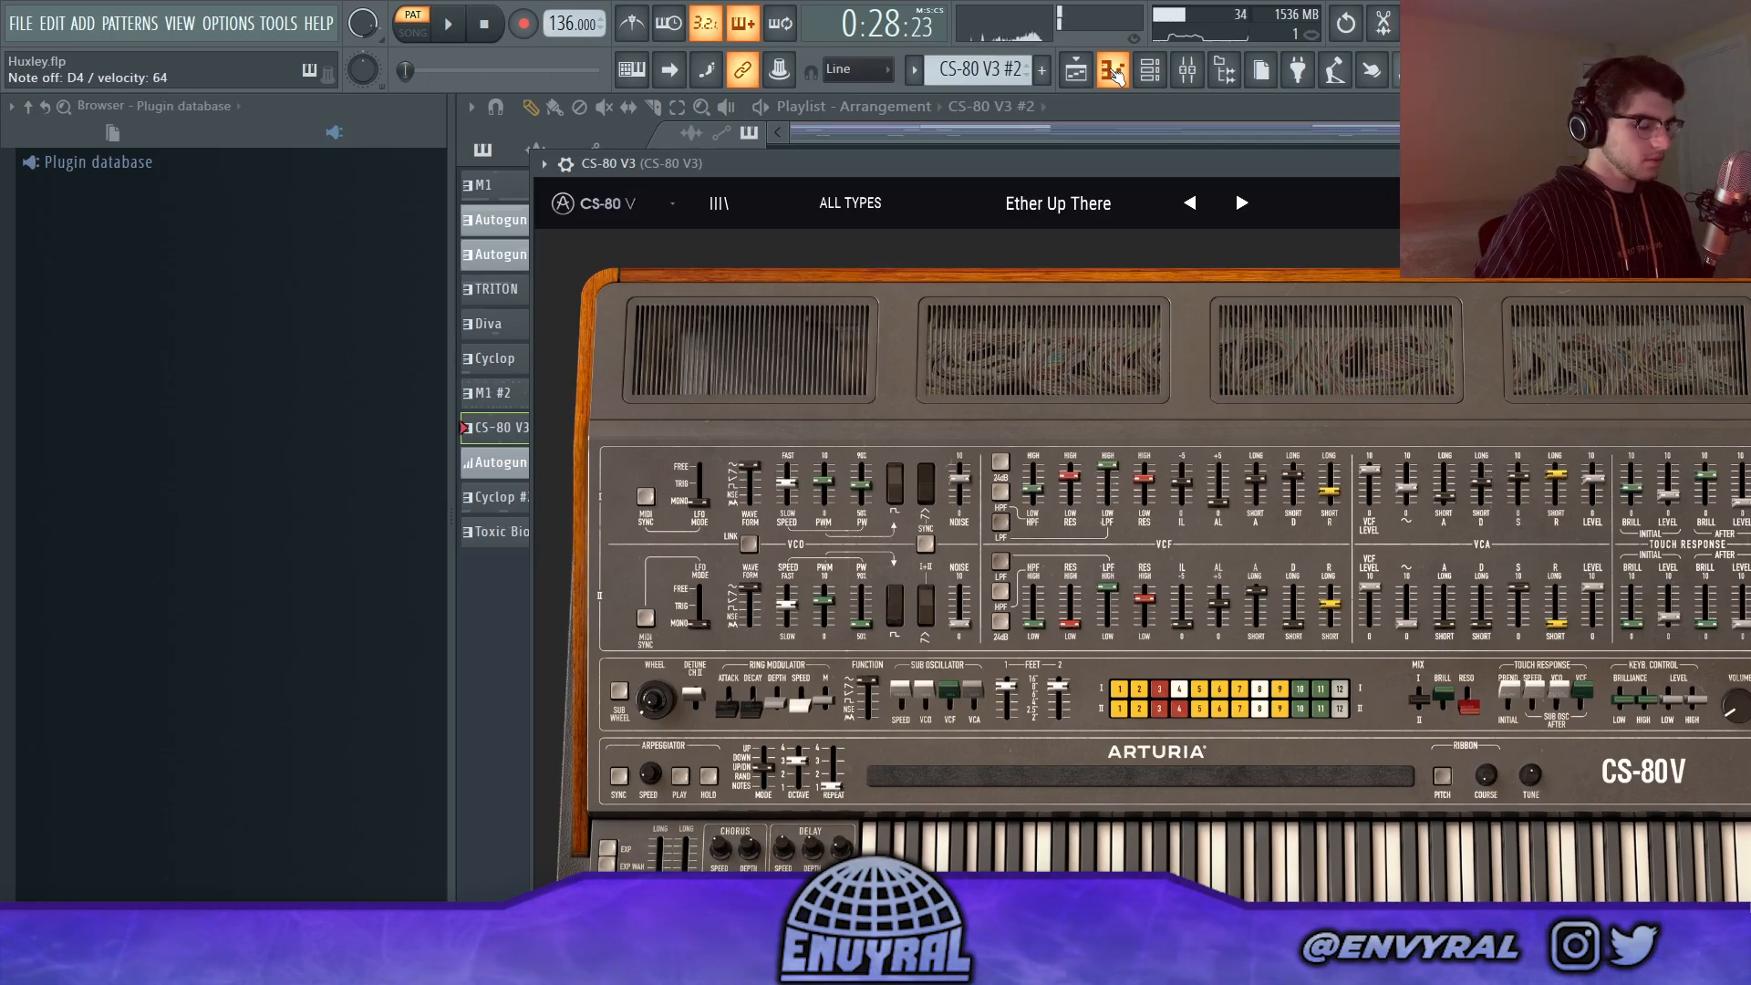
{"action": "left_click", "coordinate": [1176, 71]}
{"action": "left_click", "coordinate": [855, 434]}
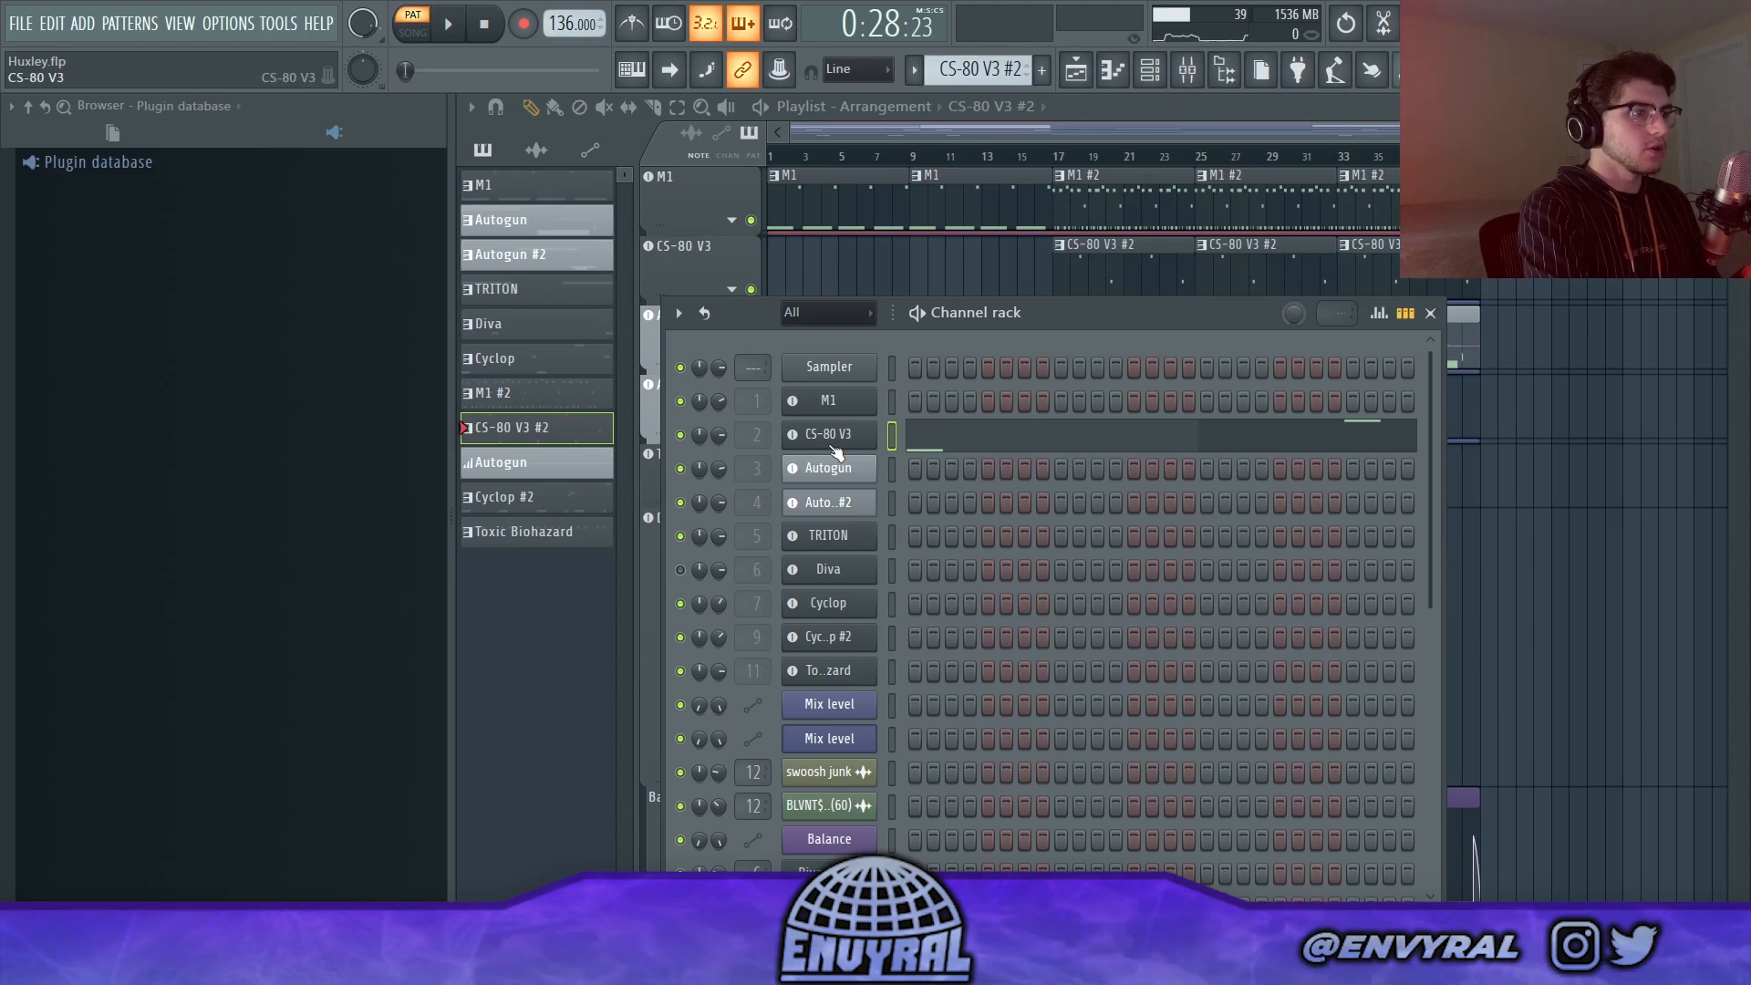
{"action": "left_click", "coordinate": [969, 436]}
{"action": "key", "text": "l"}
{"action": "key", "text": "space"}
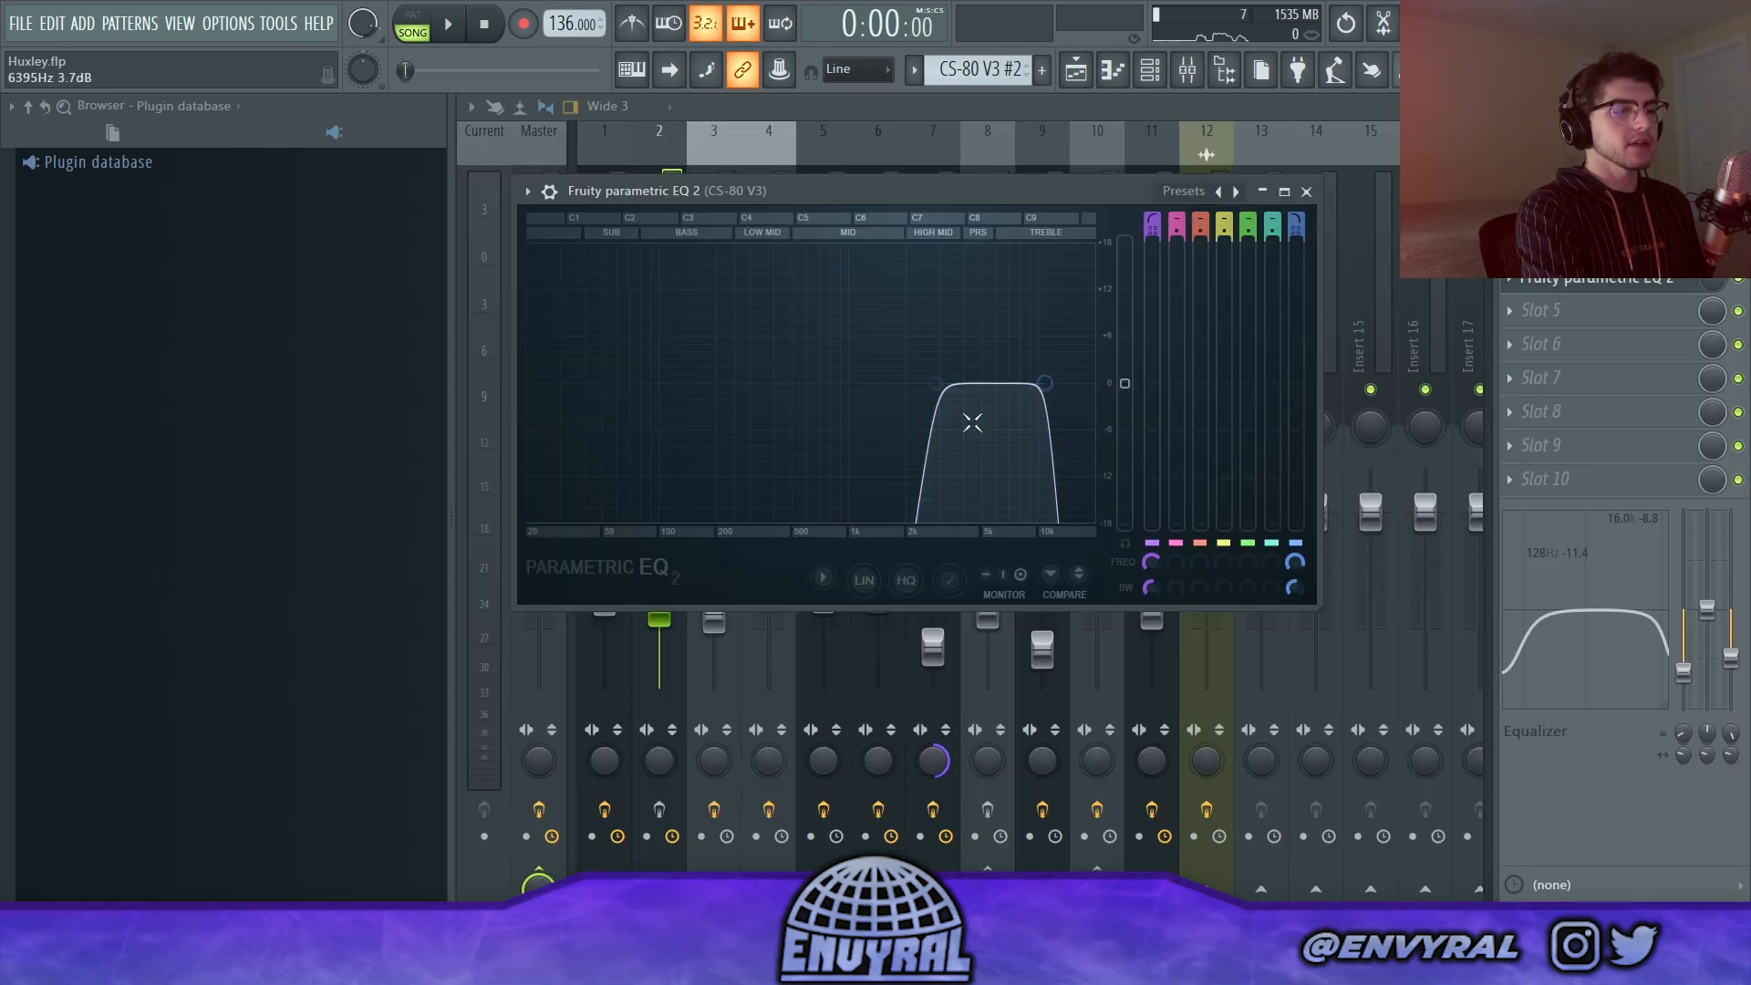
{"action": "left_click", "coordinate": [1313, 199]}
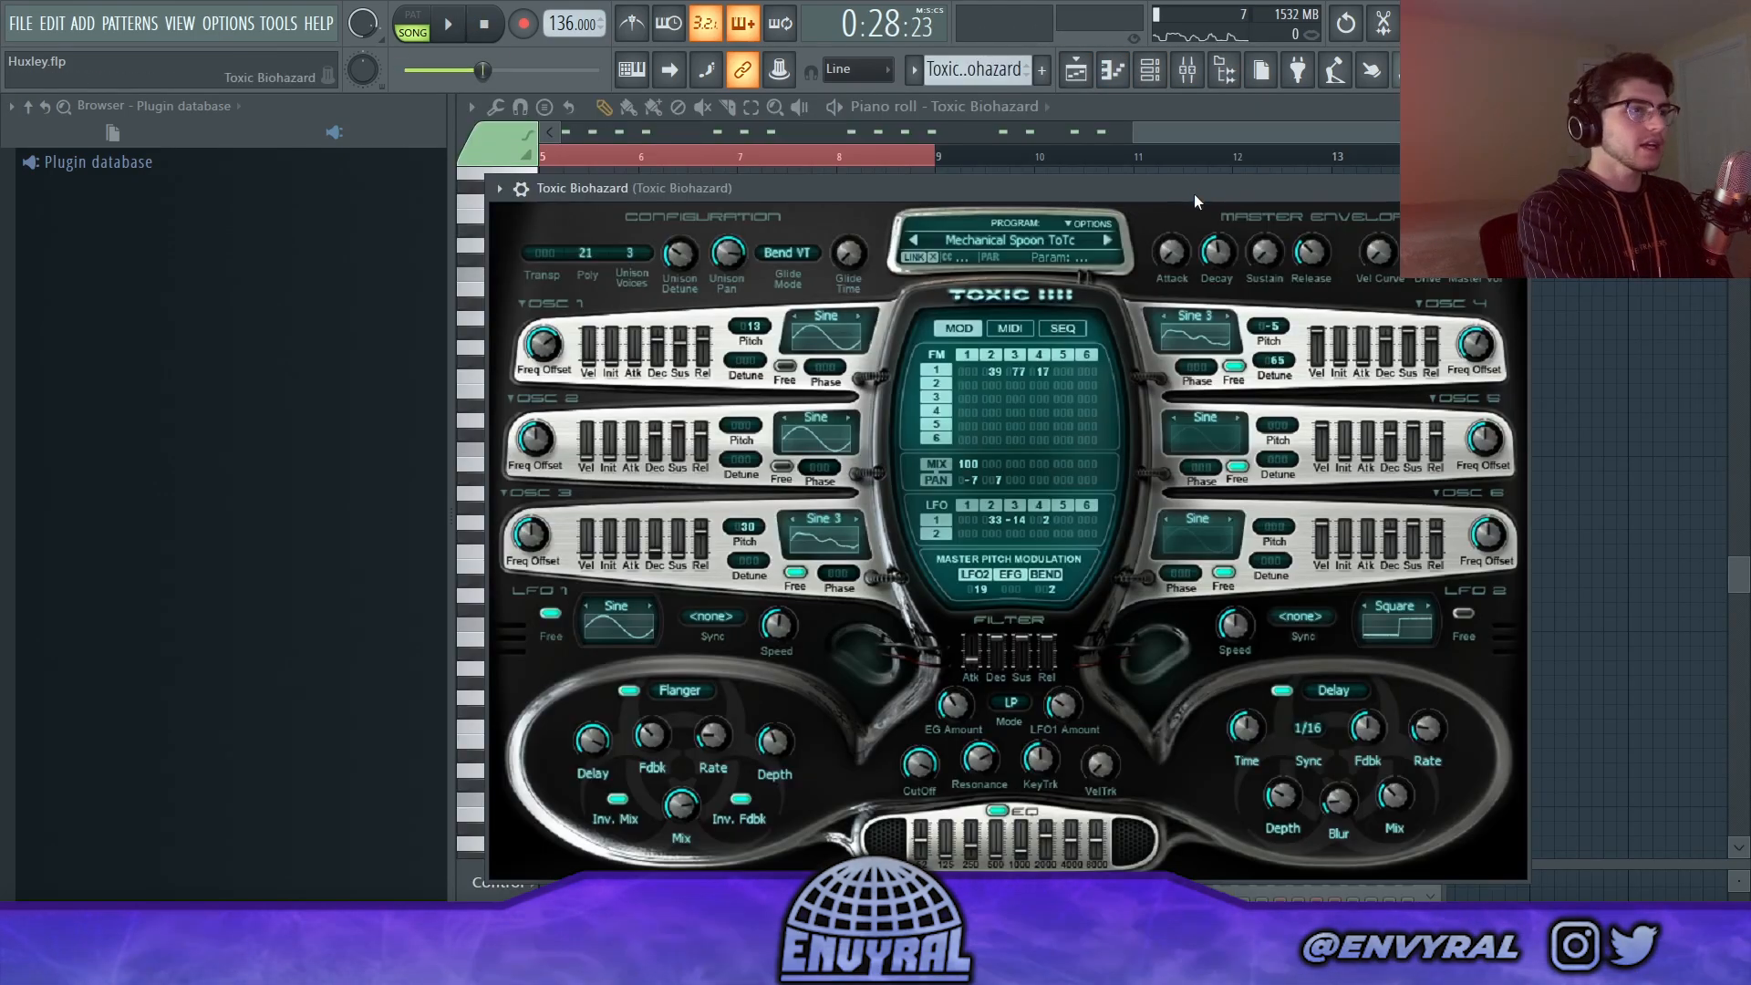
Step: Review Toxic Biohazard's Mechanical Spoon ToTc preset and its FabFilter Pro-Q 3, Fruity Reeverb 2 and Fruity Flangus effects, and return to the playlist
{"action": "left_click_drag", "start_coordinate": [1195, 193], "coordinate": [1227, 171]}
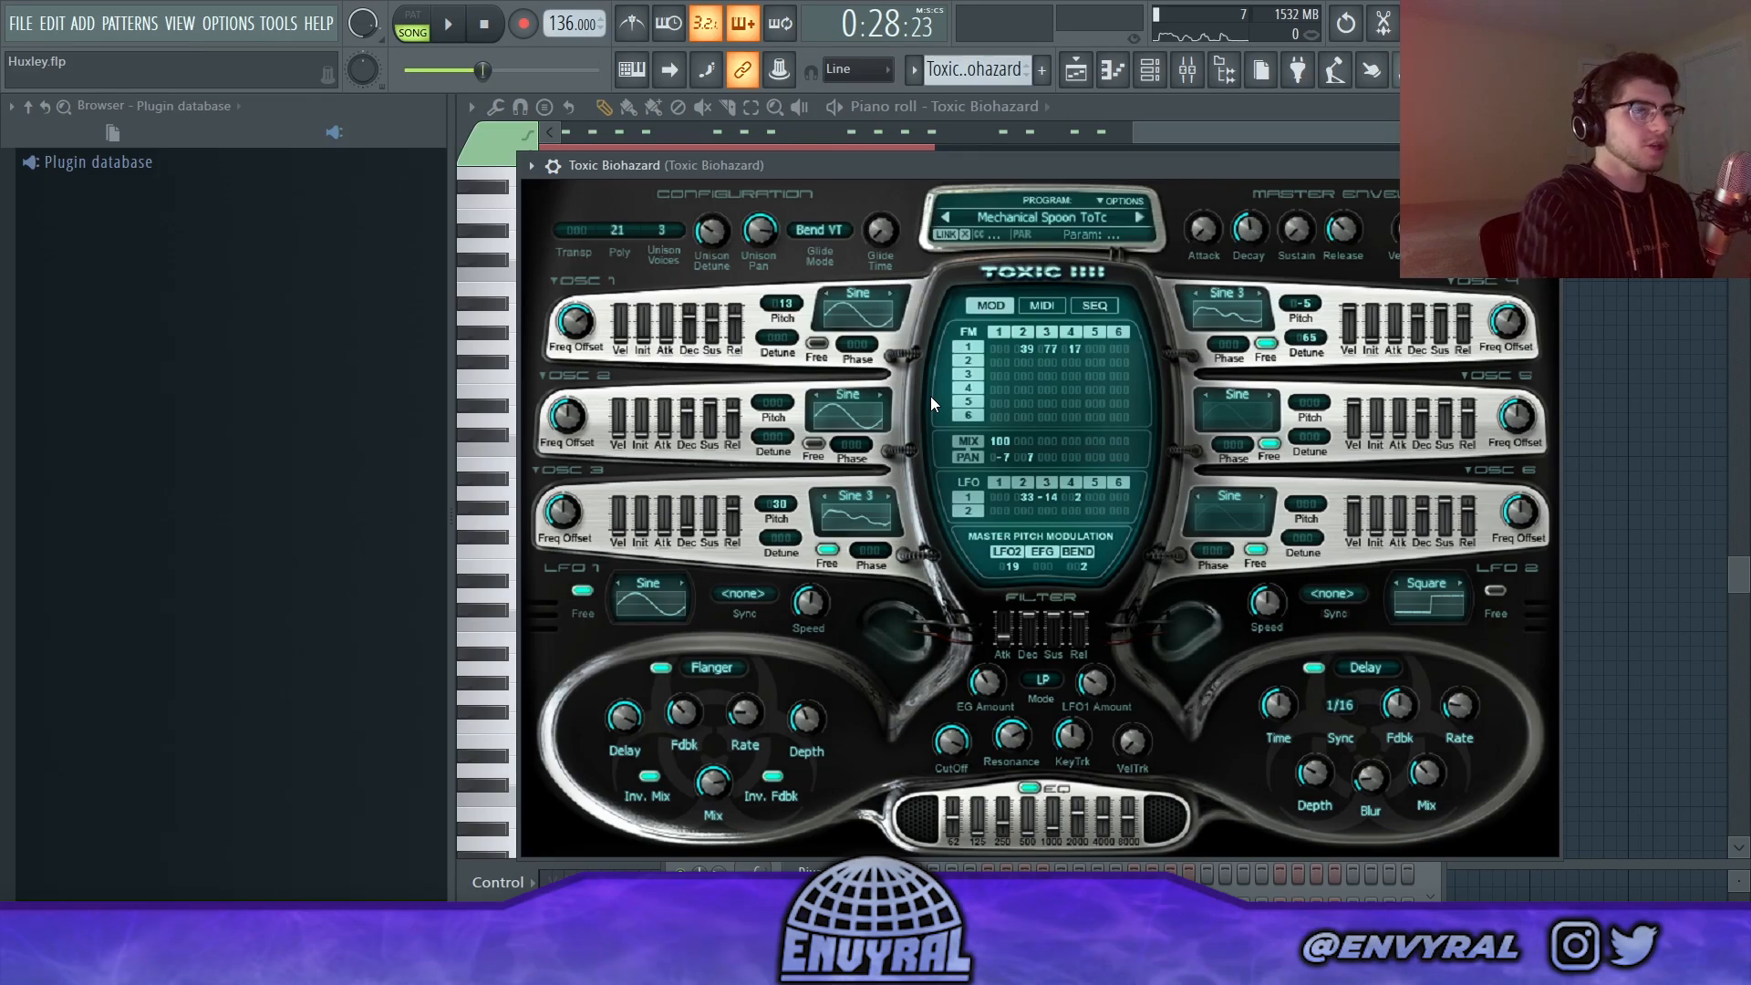
{"action": "key", "text": "F9"}
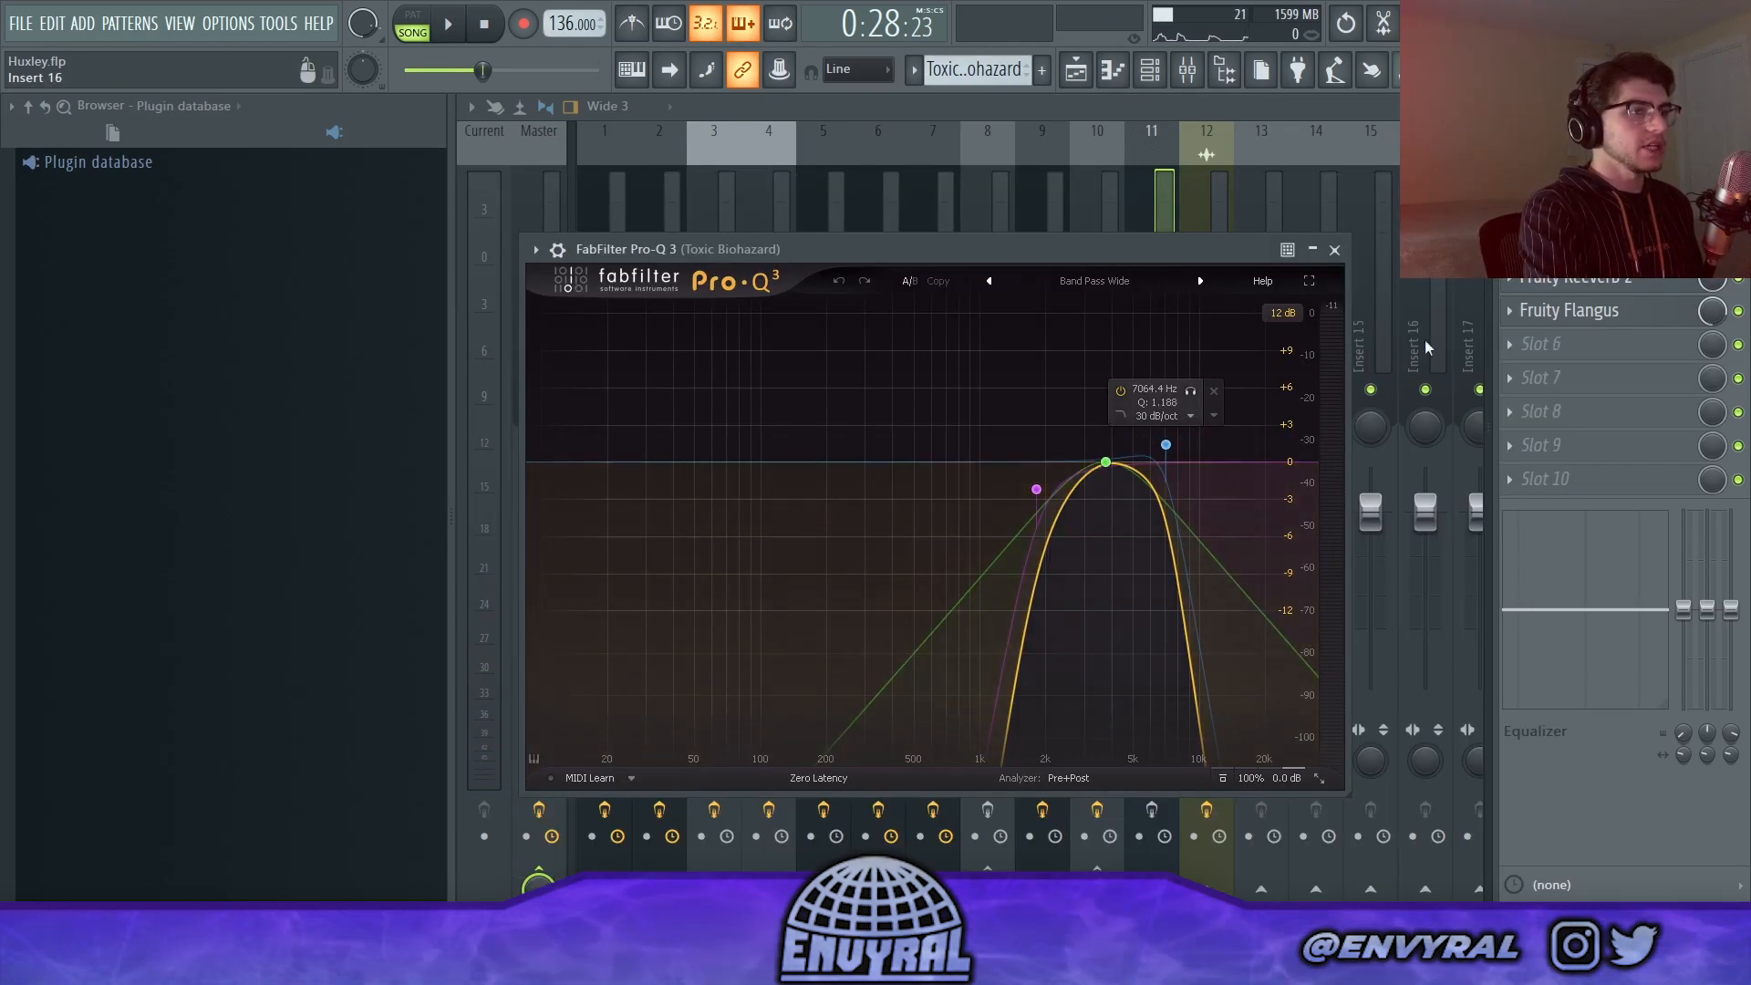
{"action": "left_click", "coordinate": [1609, 273]}
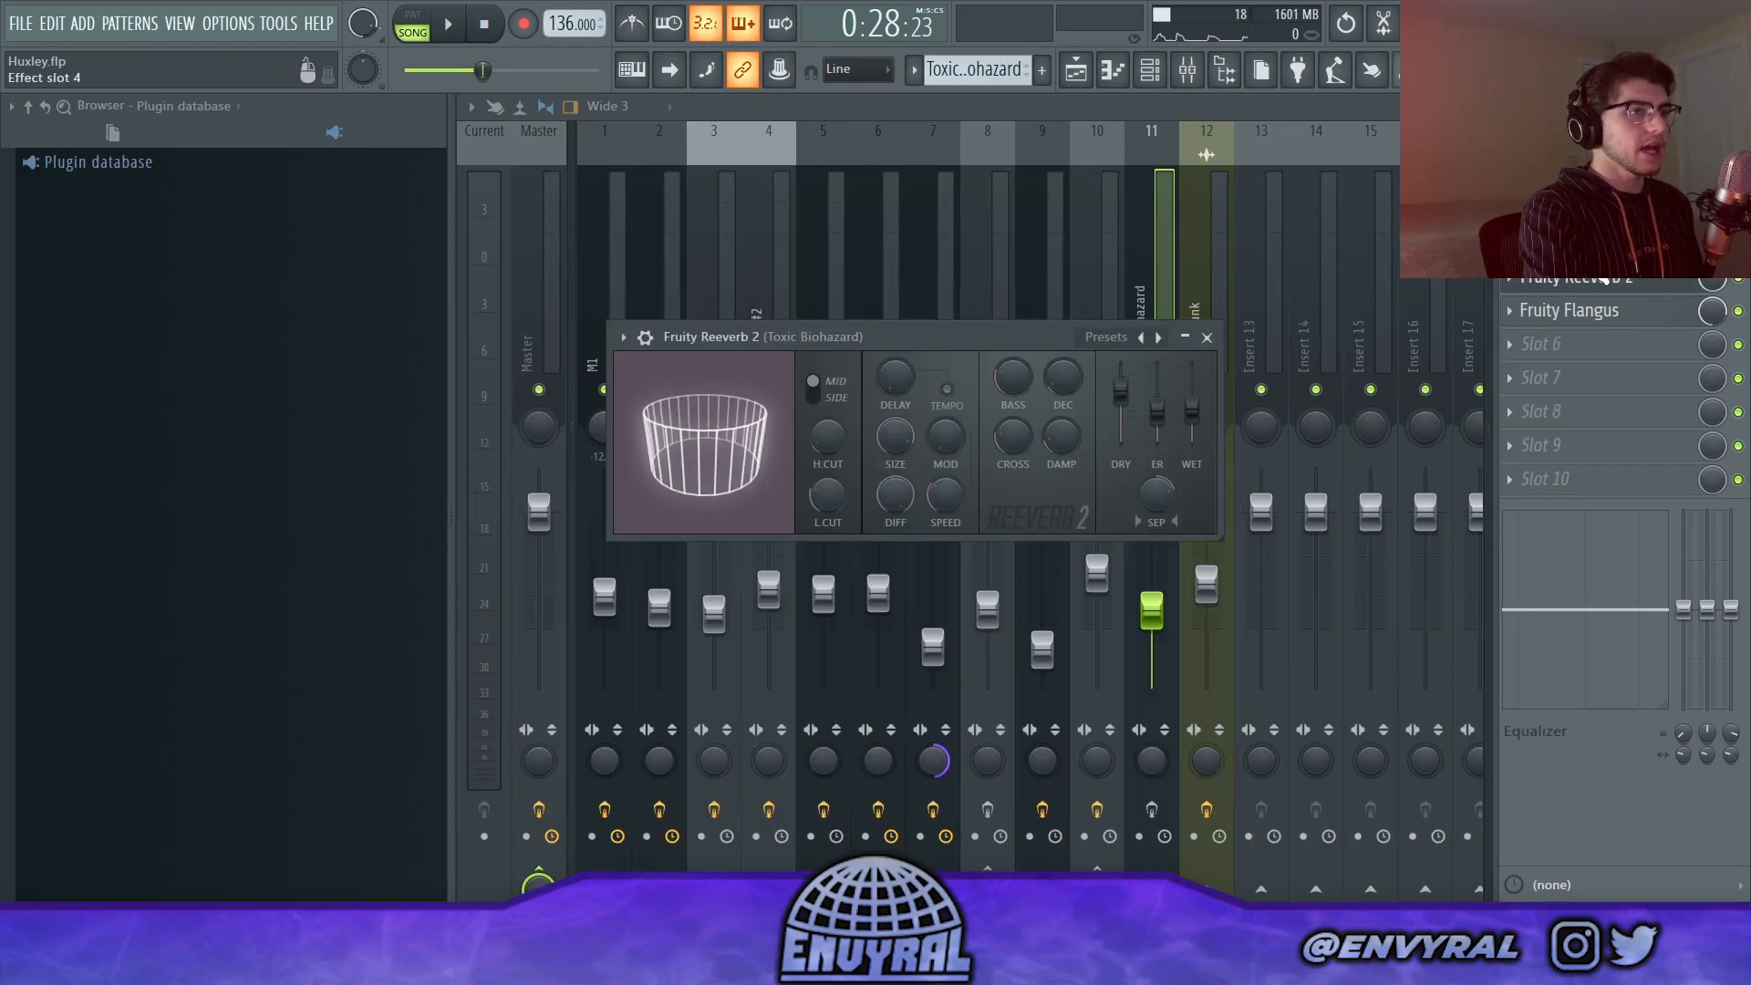
{"action": "left_click", "coordinate": [1635, 317]}
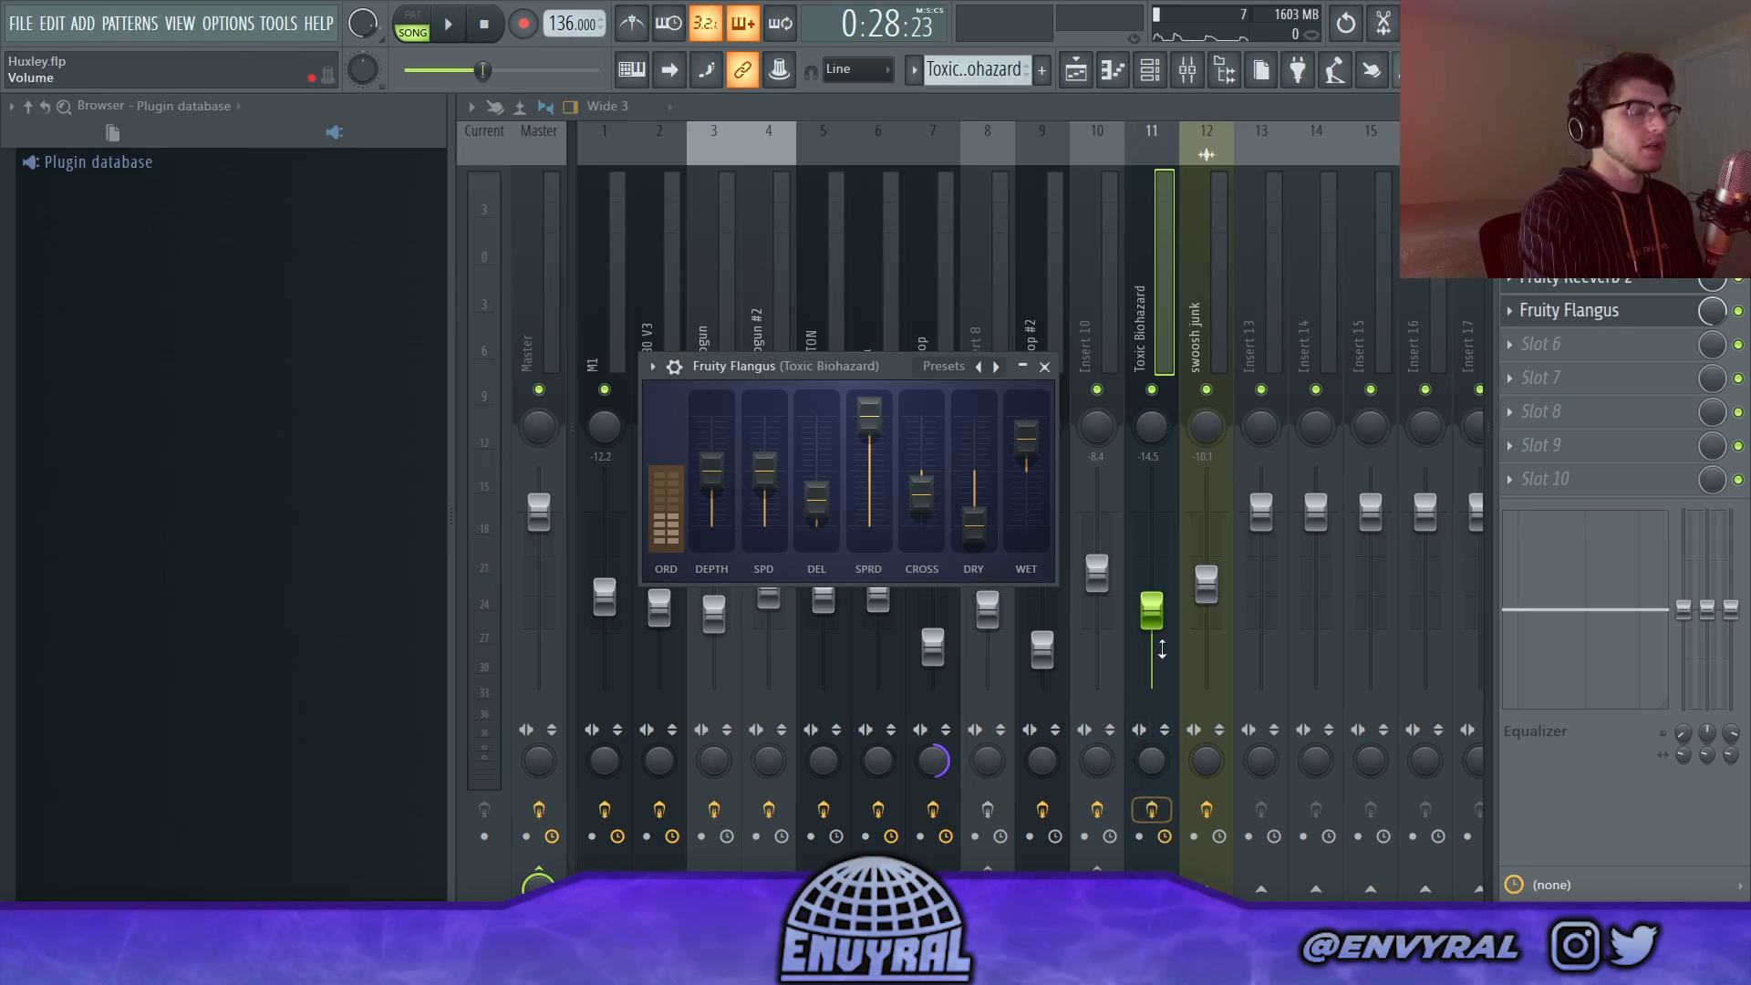
{"action": "left_click", "coordinate": [1076, 73]}
{"action": "key", "text": "space"}
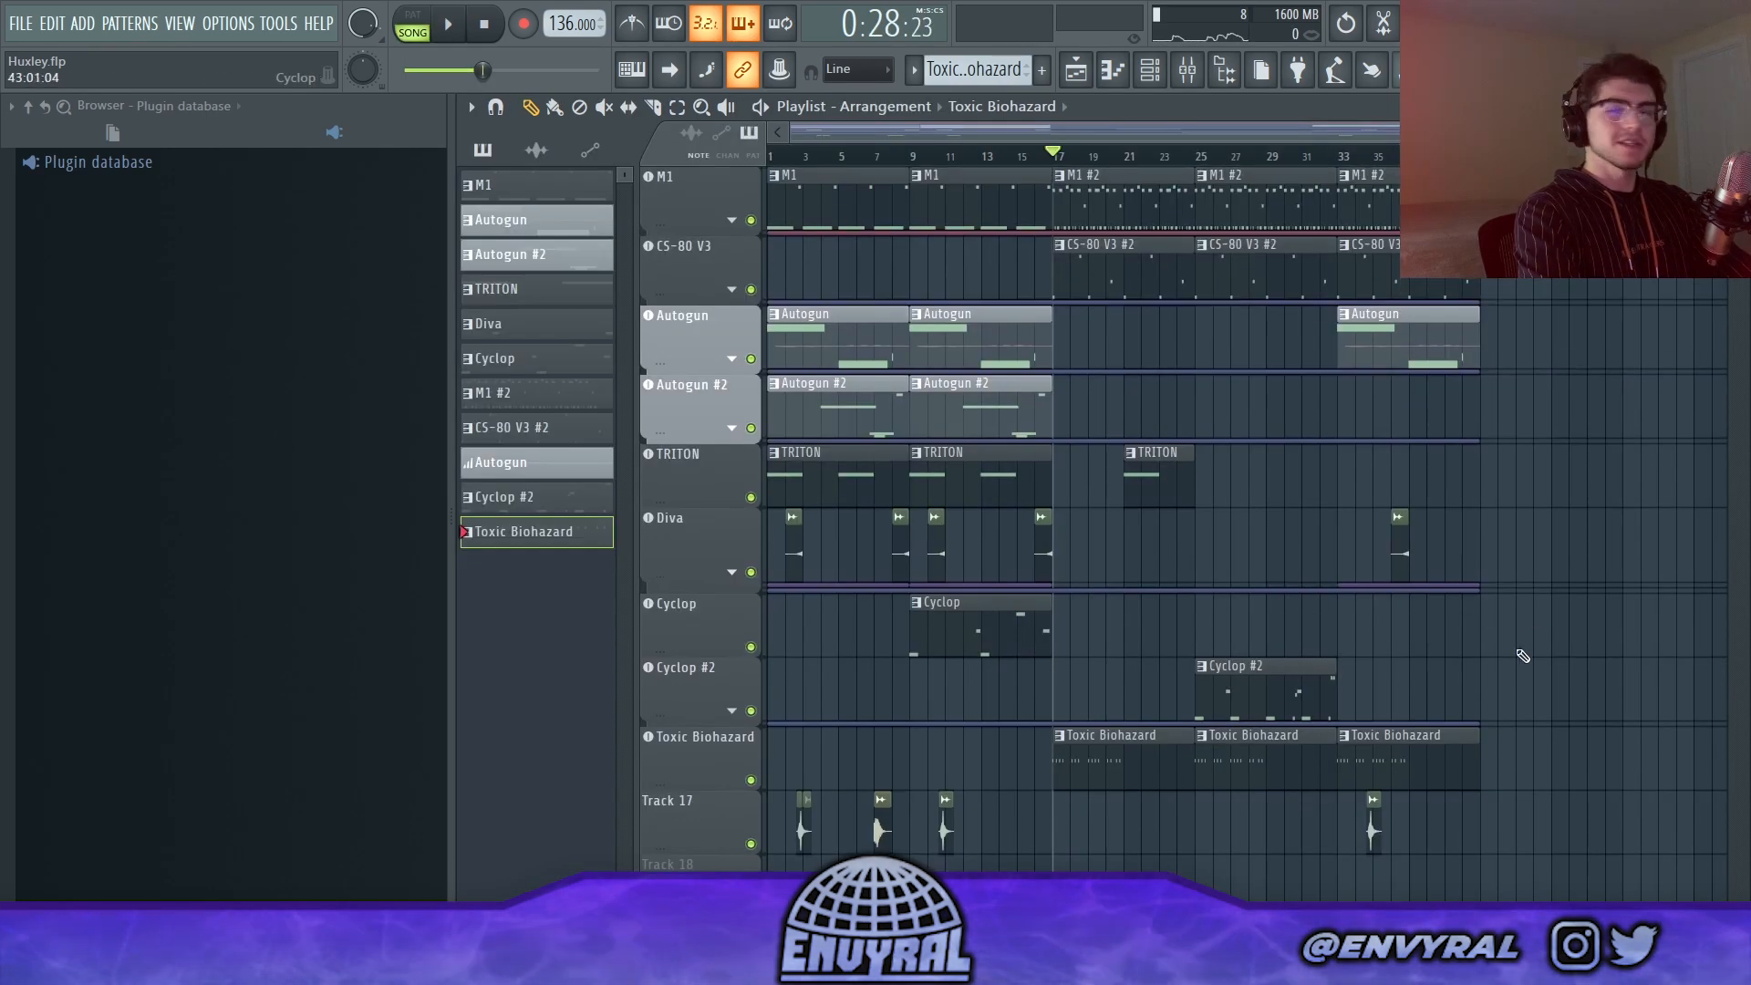
Step: Play all the layers together in the playlist from bar 17
{"action": "left_click", "coordinate": [449, 27]}
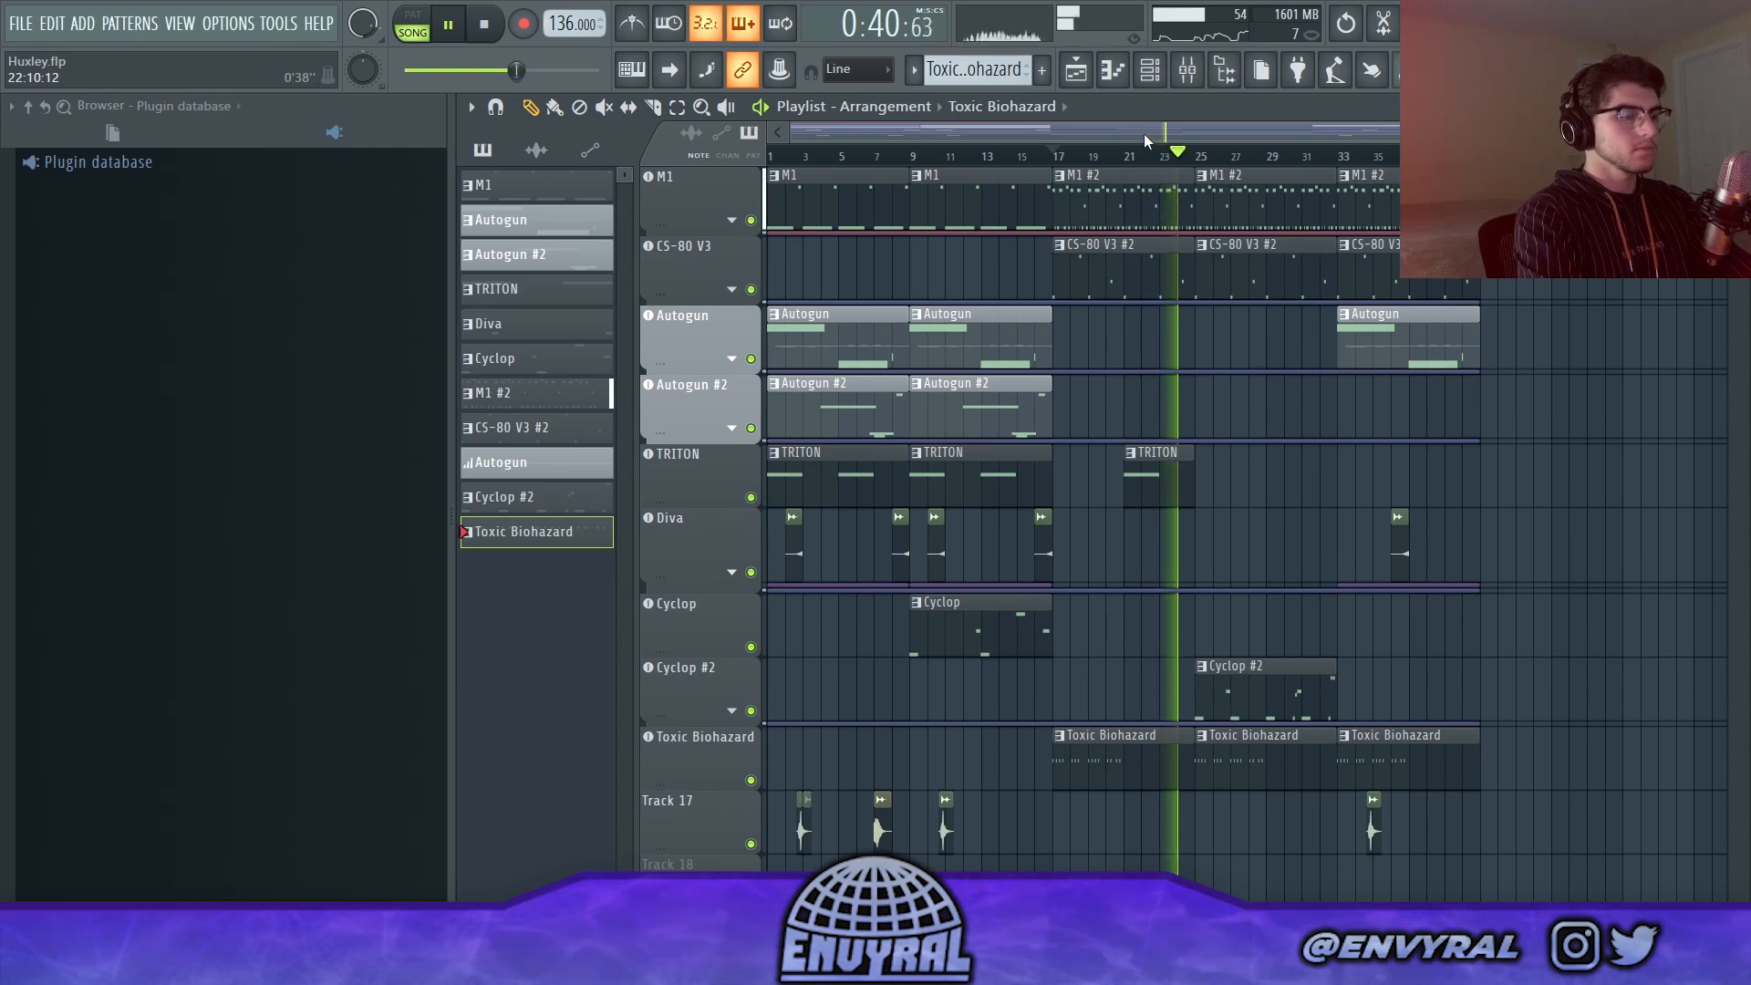
{"action": "key", "text": "space"}
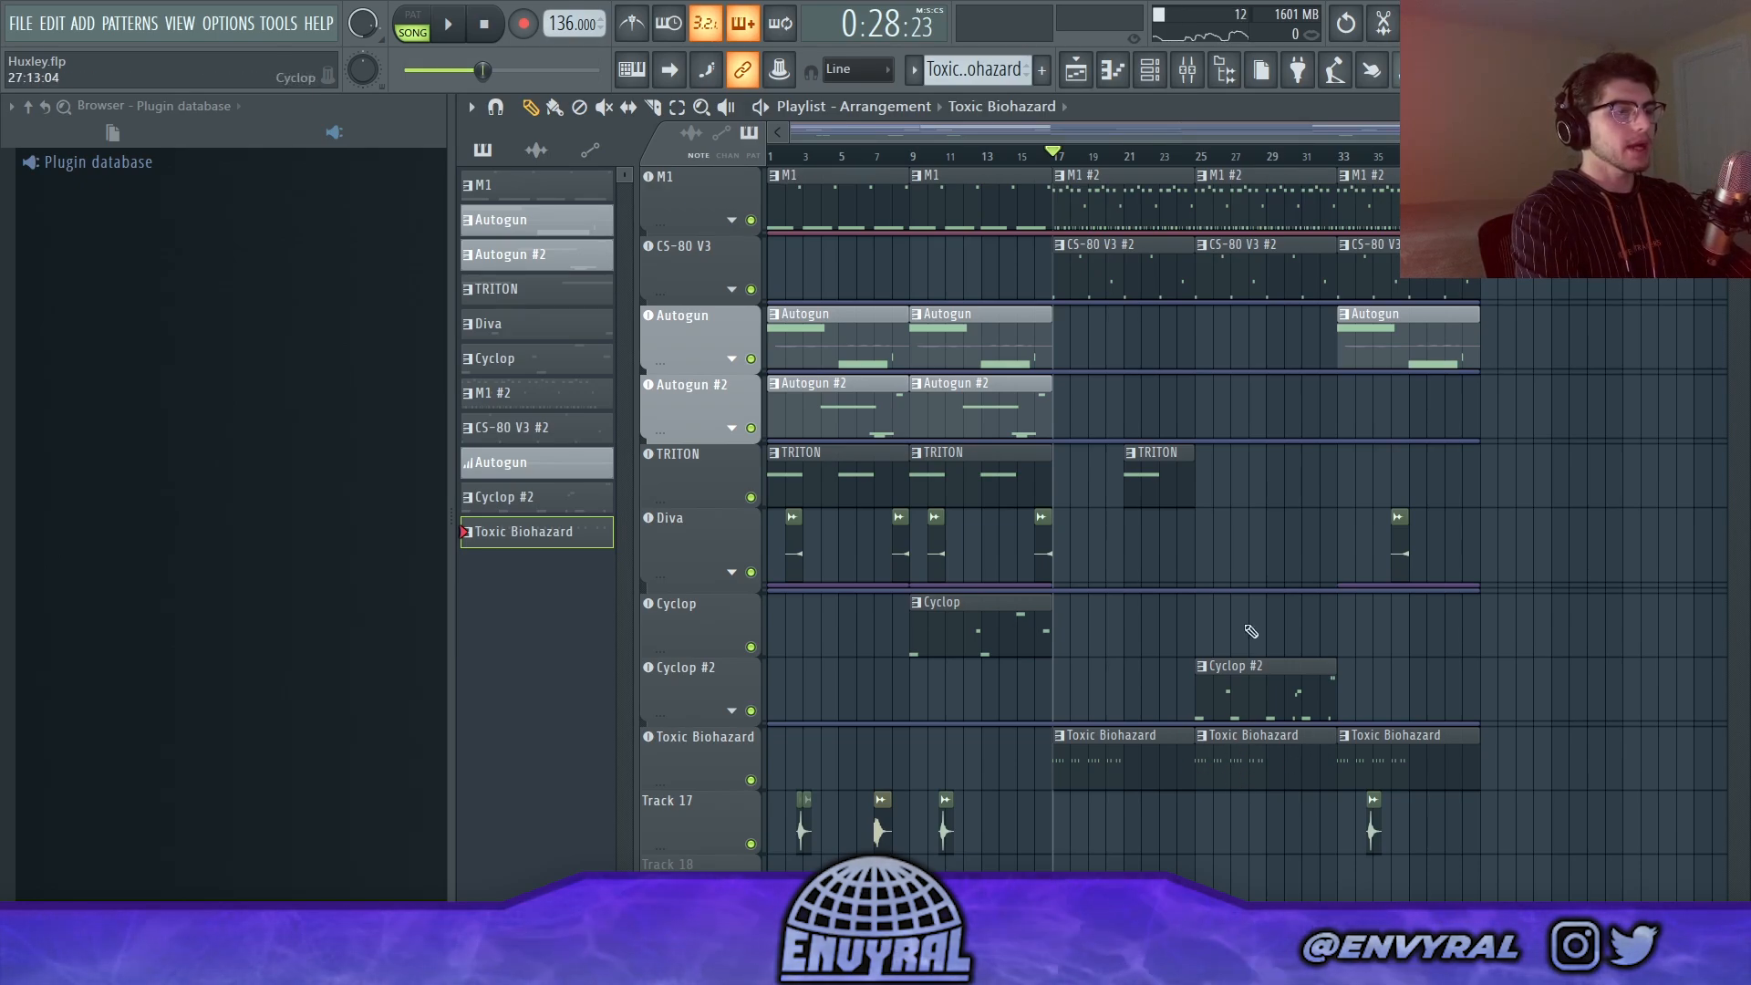
Step: Set the playback position to bar 25, open the Cyclop #2 clip in the piano roll and play it
{"action": "left_click", "coordinate": [1192, 161]}
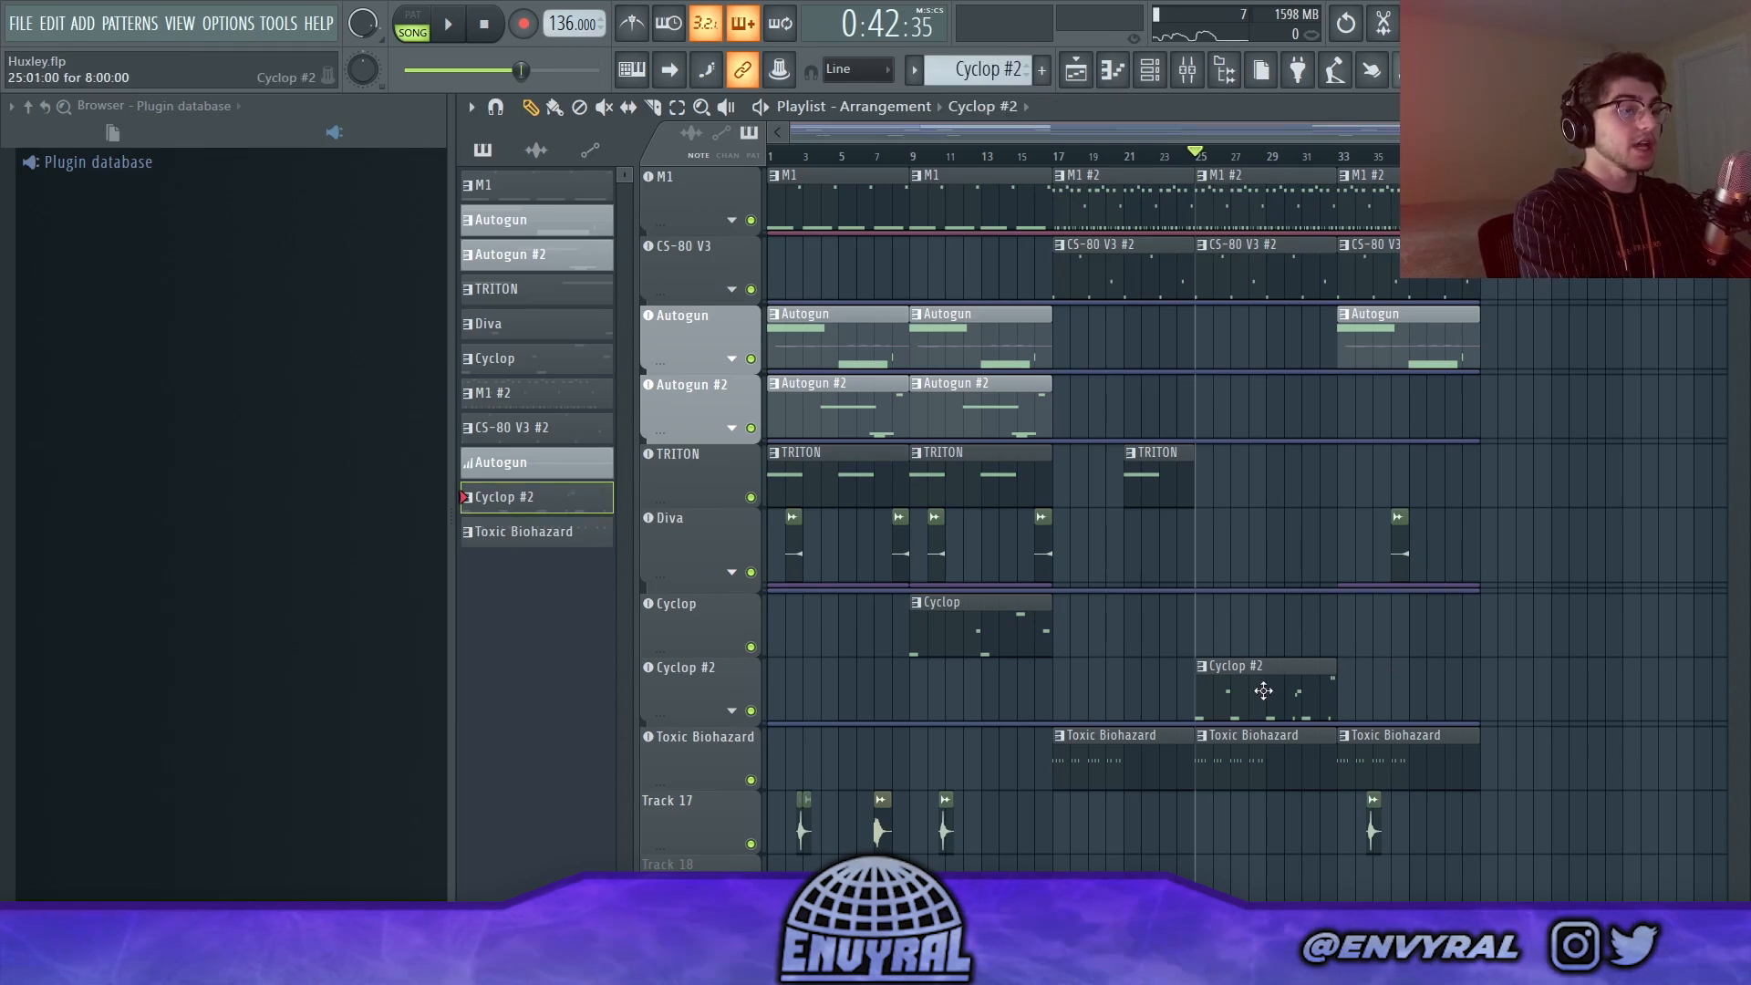
{"action": "double_click", "coordinate": [1258, 702]}
{"action": "left_click_drag", "start_coordinate": [1015, 138], "coordinate": [608, 203]}
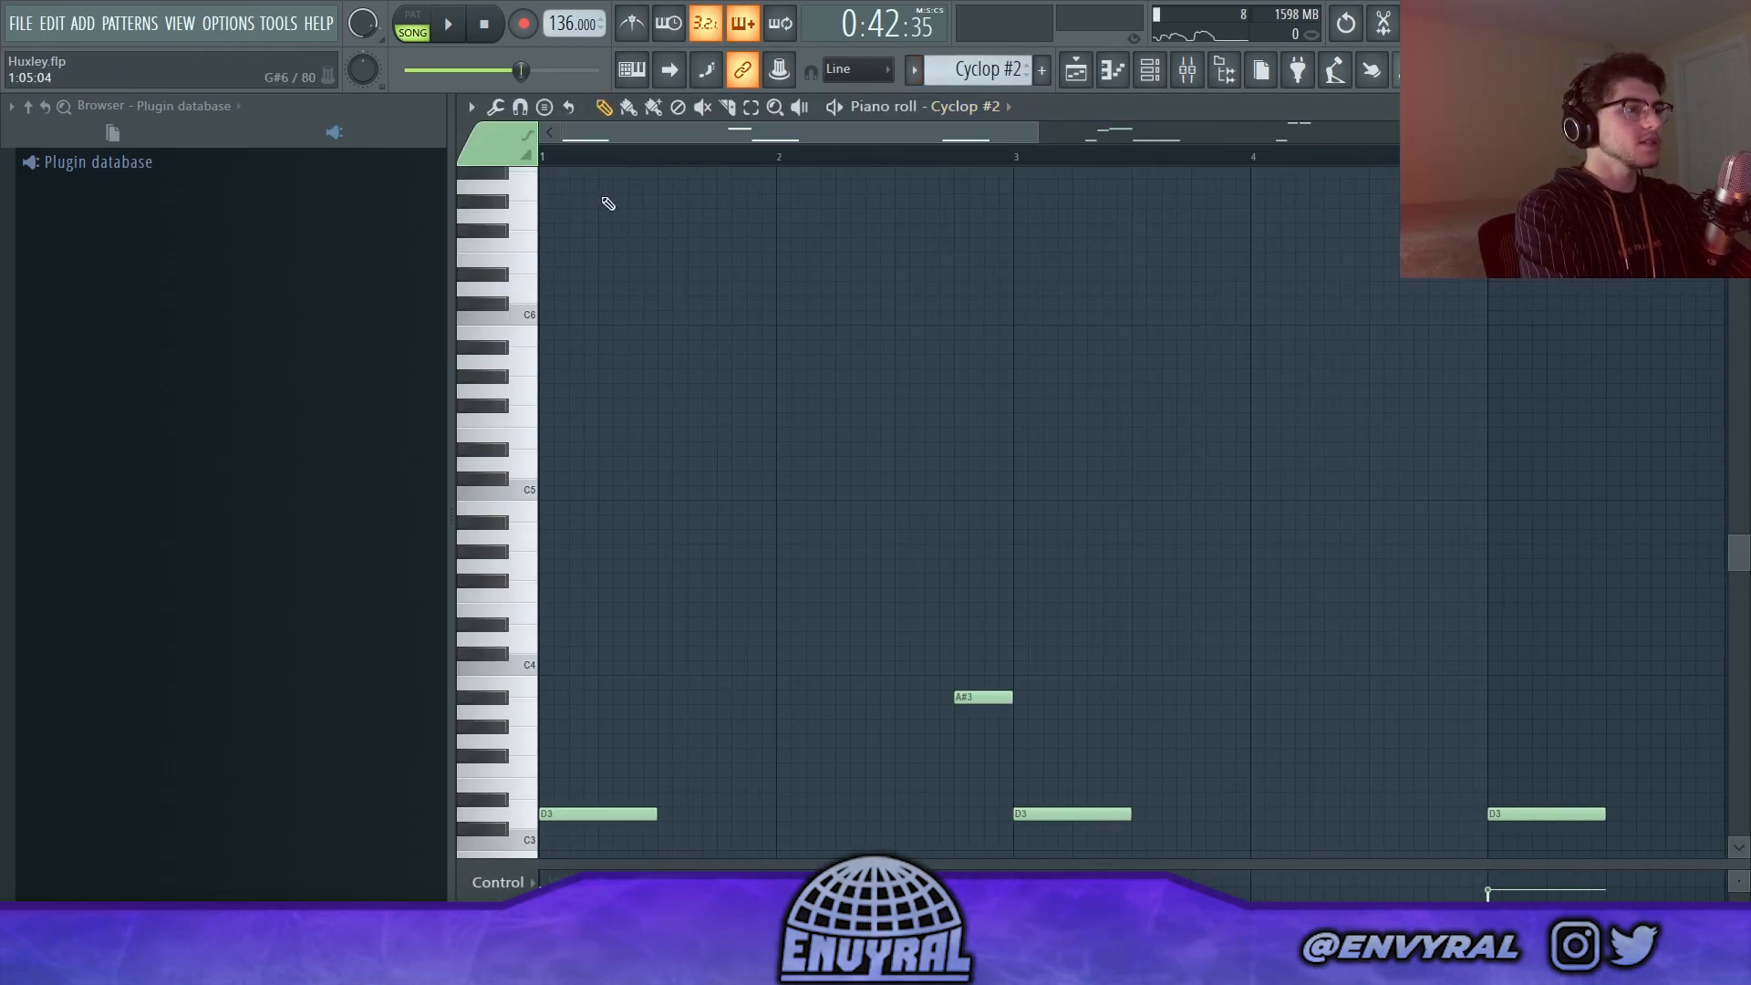
{"action": "left_click", "coordinate": [446, 25]}
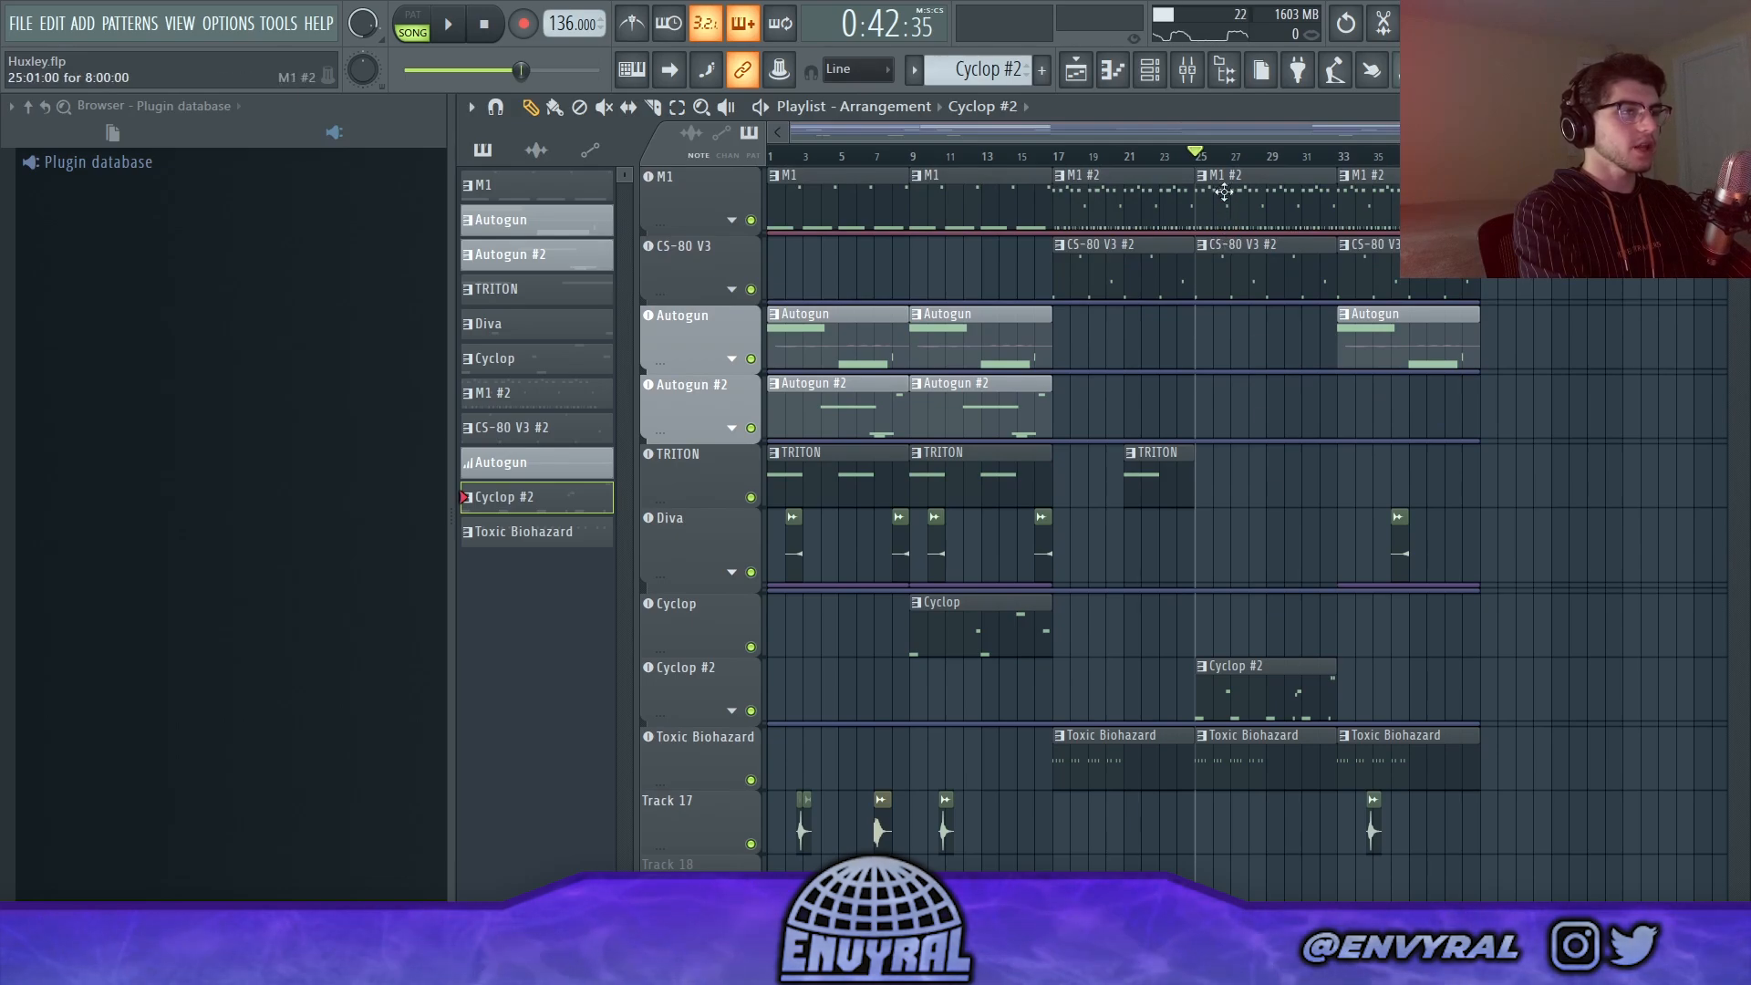
Step: Play the arrangement's final section from bar 33, where the Autogun clip returns
{"action": "left_click_drag", "start_coordinate": [1218, 137], "coordinate": [1275, 140]}
{"action": "left_click", "coordinate": [1290, 155]}
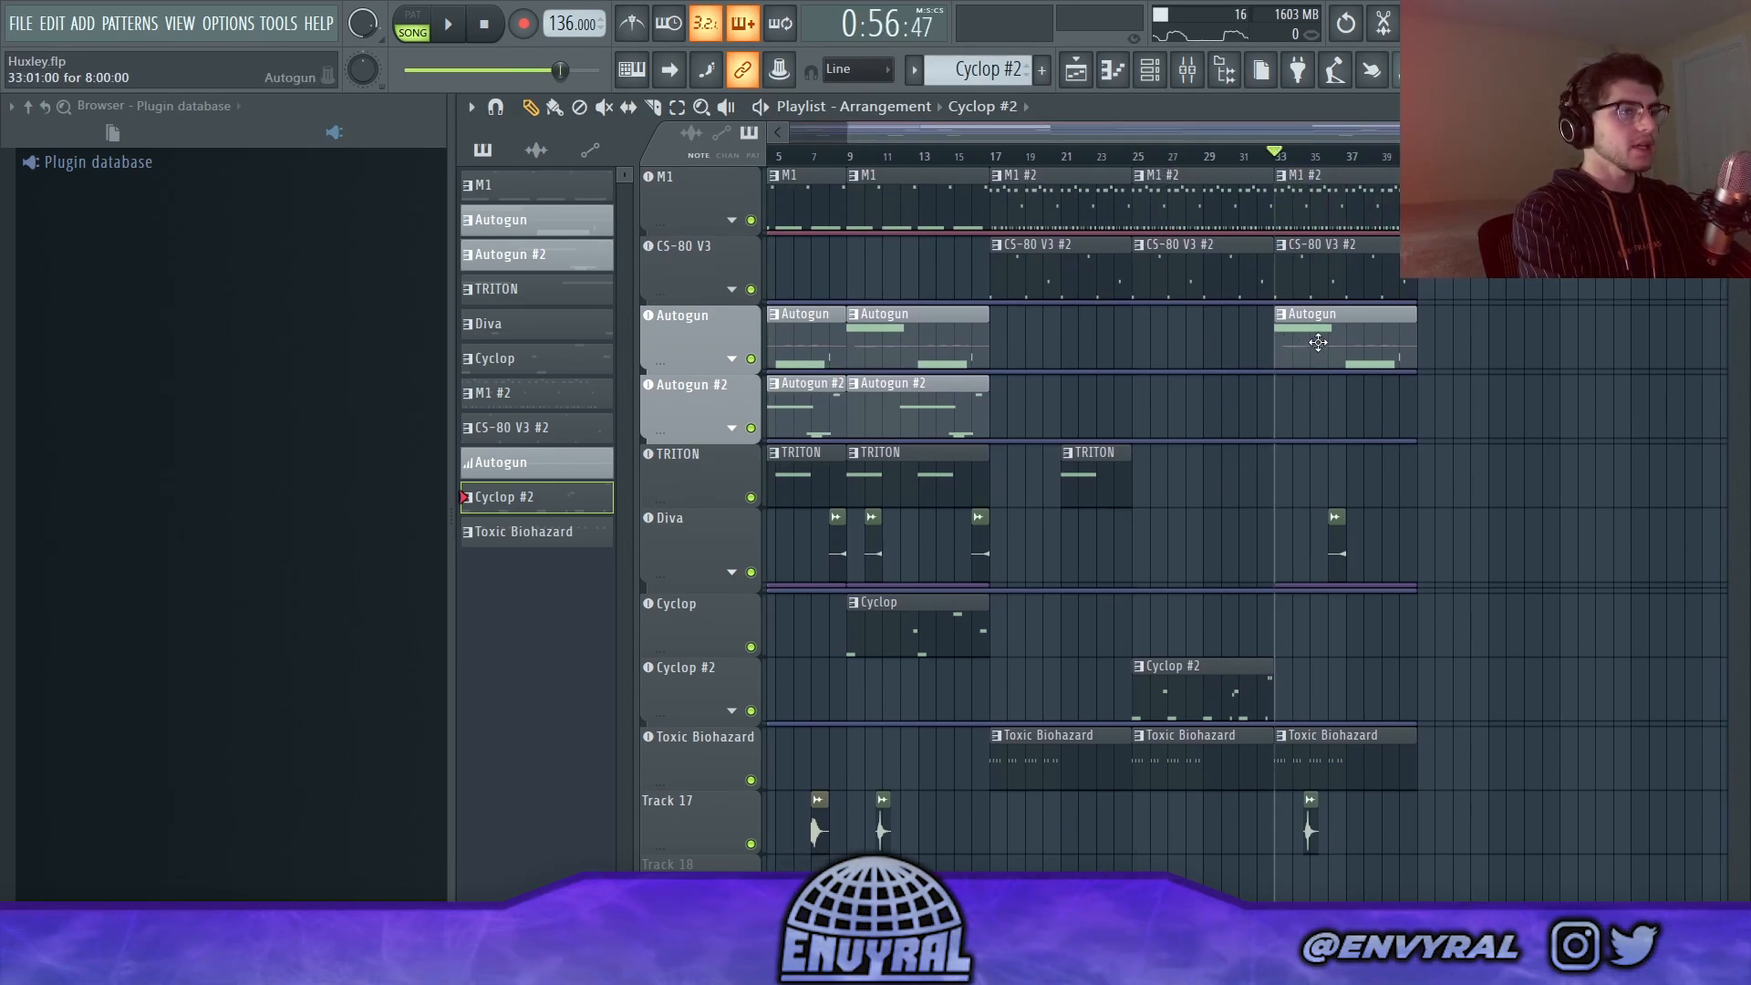
{"action": "key", "text": "space"}
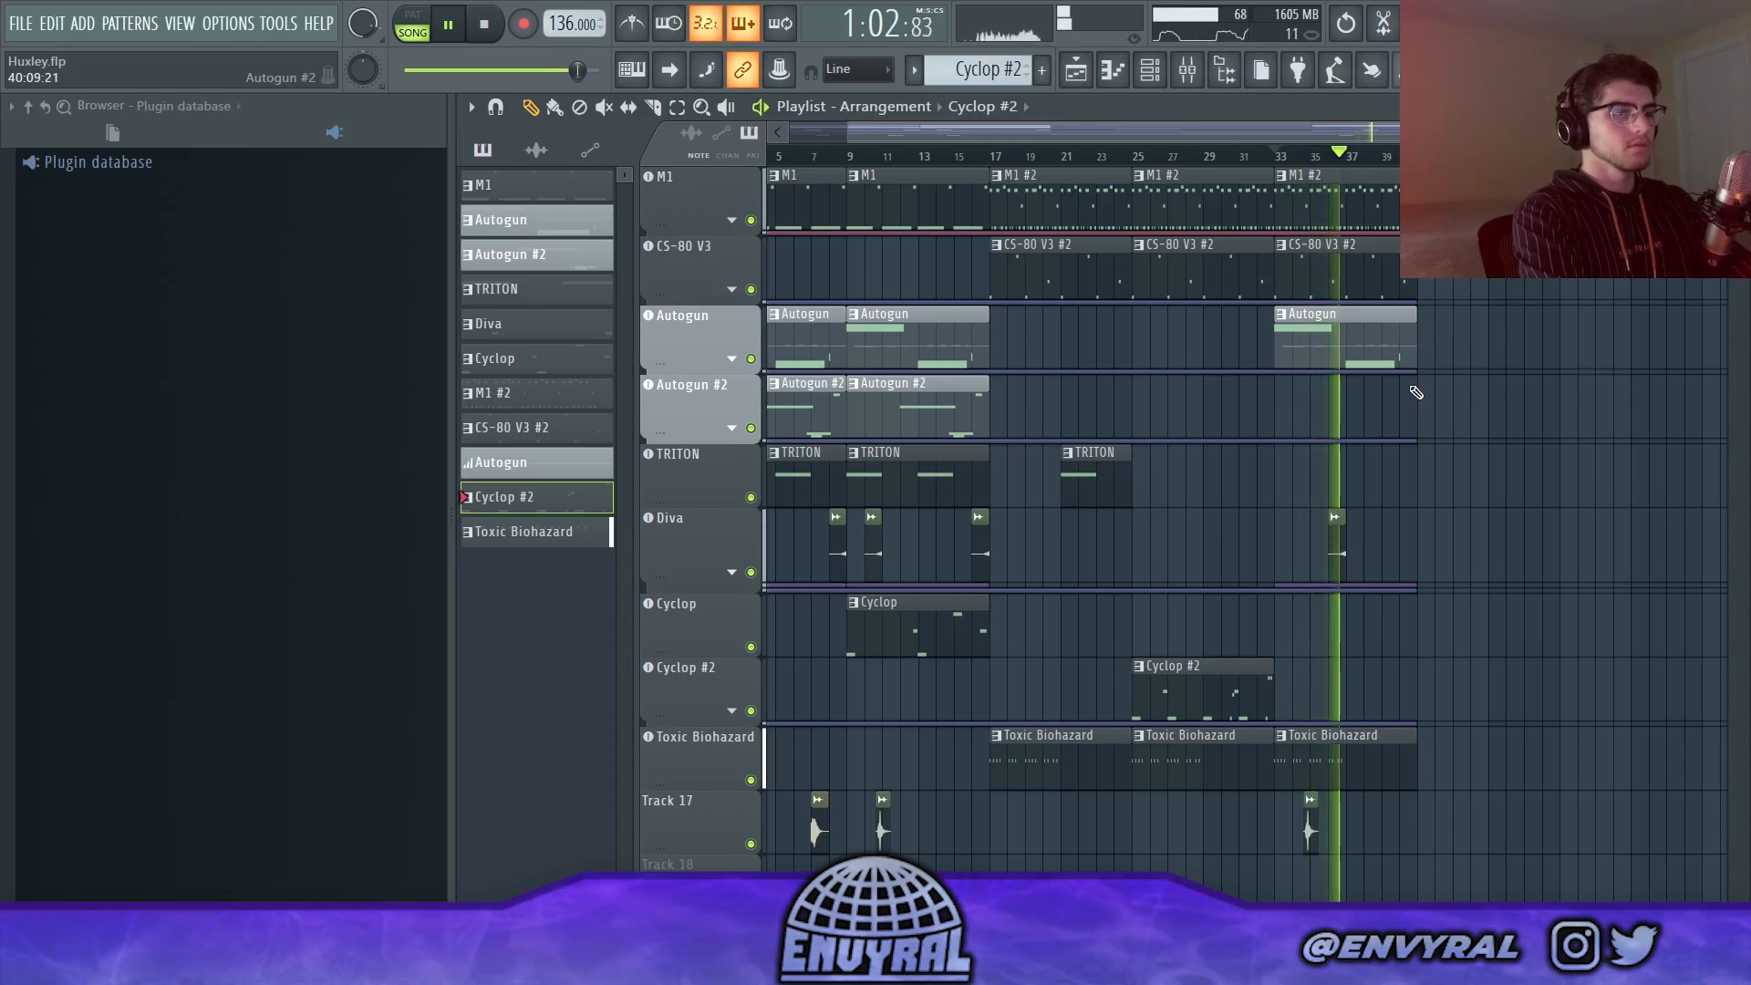
{"action": "key", "text": "space"}
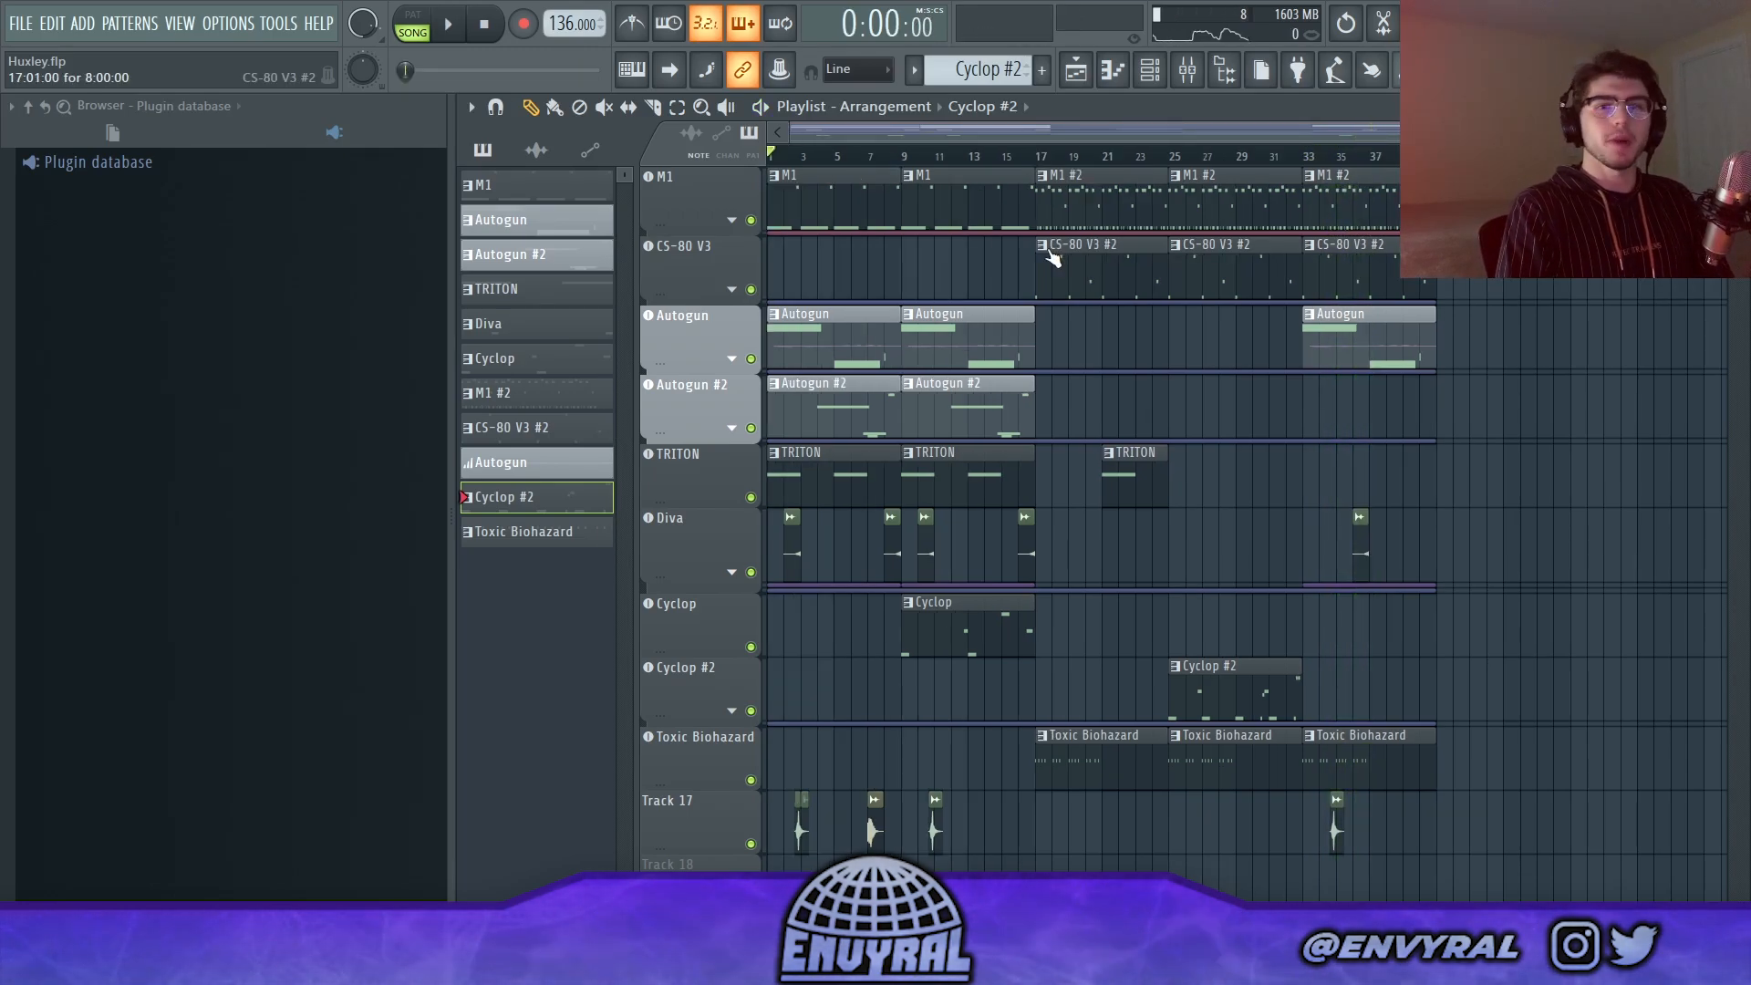